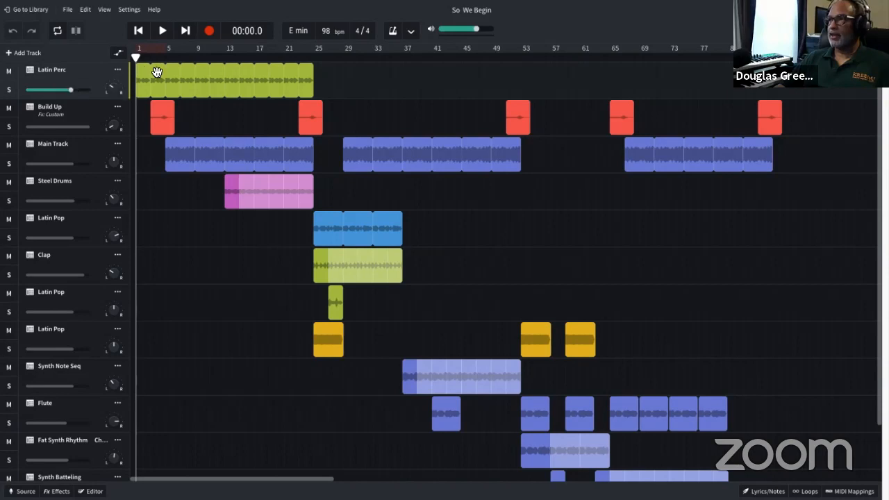
# - Pick up the Steel Drums track in the track list, move it upward, and drop it back in its original place
pyautogui.scroll(-2, 163, 77)
pyautogui.scroll(2, 168, 82)
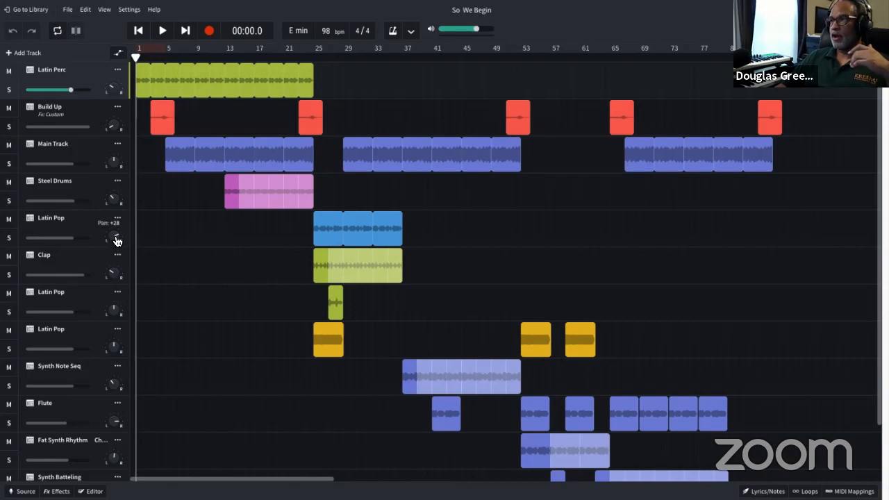
pyautogui.click(69, 200)
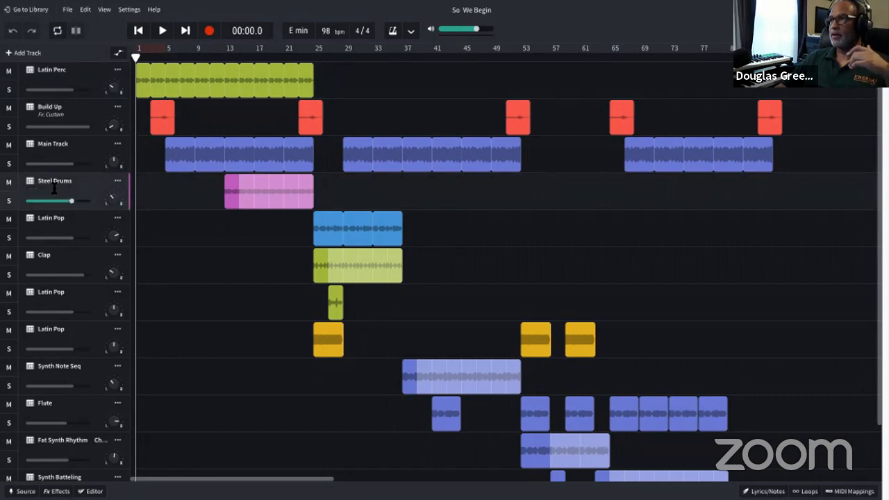
pyautogui.click(69, 162)
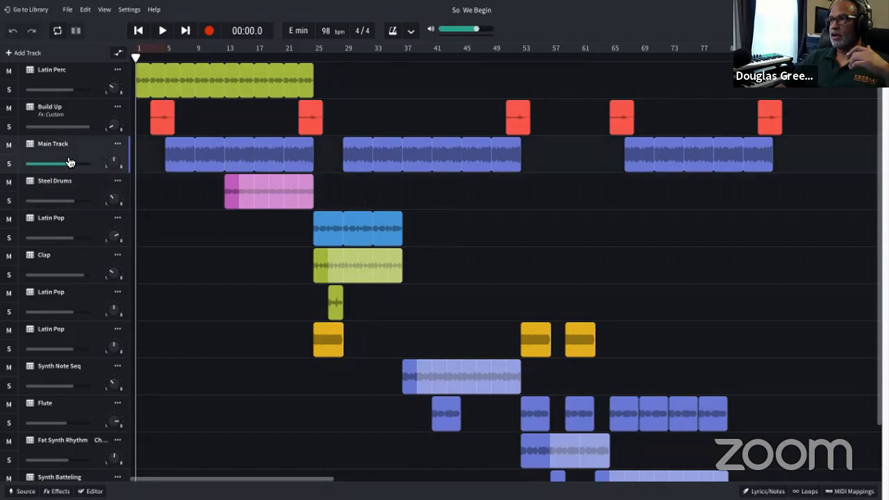
pyautogui.moveTo(47, 186); pyautogui.dragTo(47, 191)
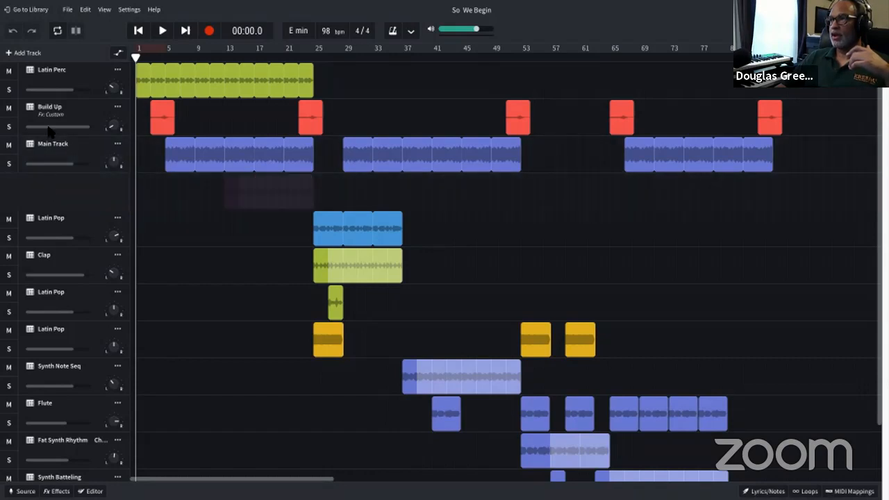
pyautogui.moveTo(49, 130); pyautogui.dragTo(48, 192)
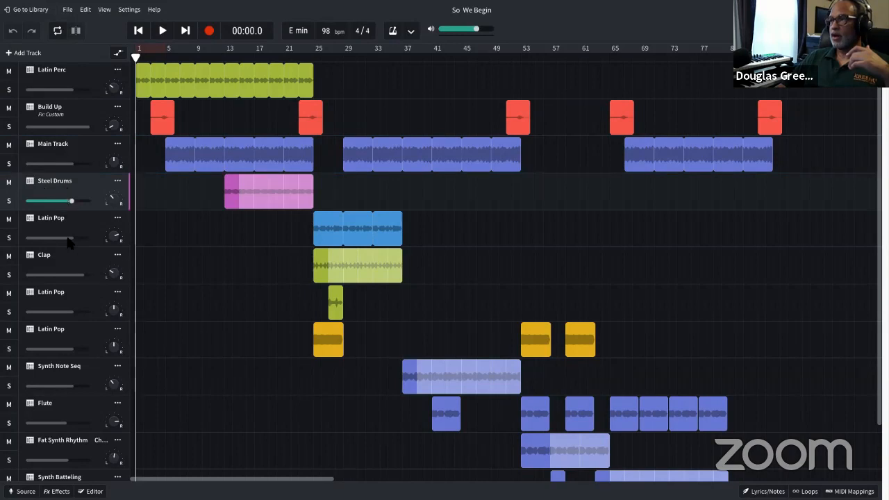
pyautogui.moveTo(70, 255)
pyautogui.mouseDown()
pyautogui.moveTo(68, 239)
pyautogui.moveTo(74, 256)
pyautogui.mouseUp()
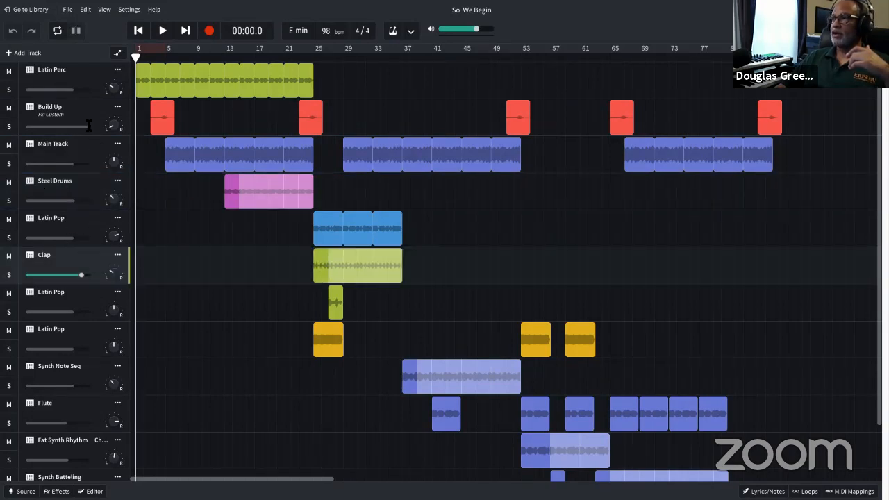
# - Play the song from the beginning to the end of the arrangement, pause it, and return the playhead to the start
pyautogui.click(164, 36)
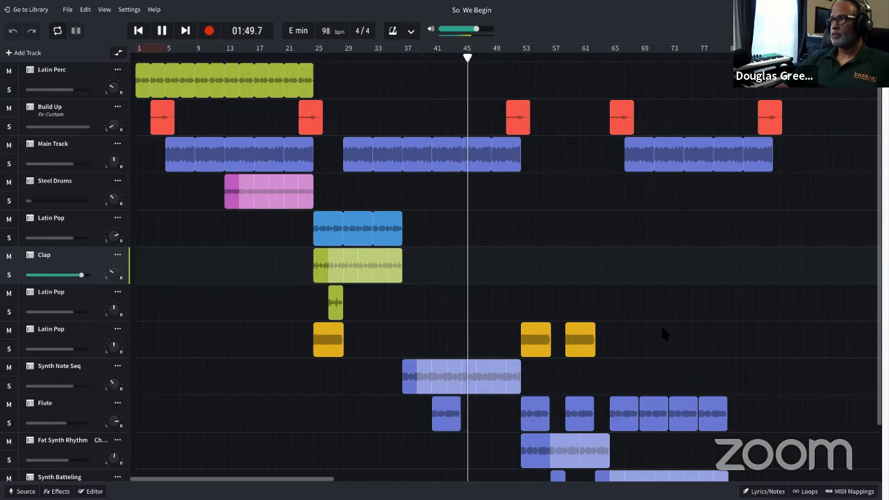
pyautogui.scroll(-2, 663, 325)
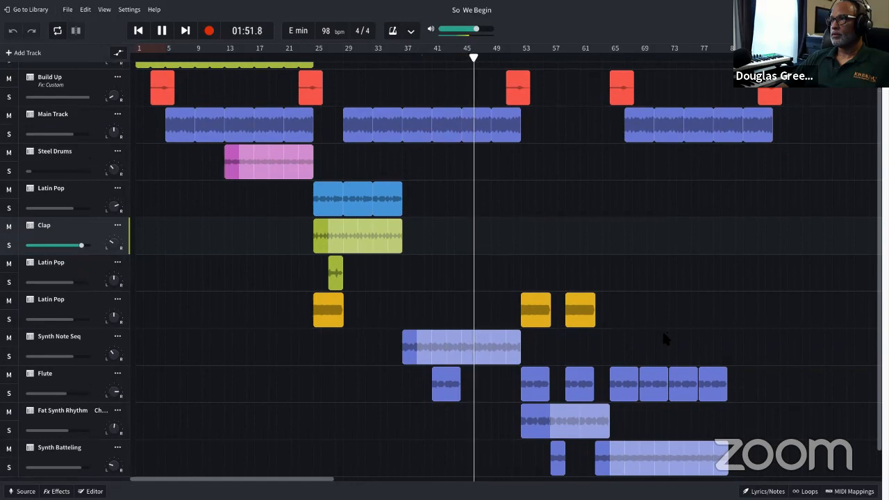
pyautogui.scroll(-1, 663, 338)
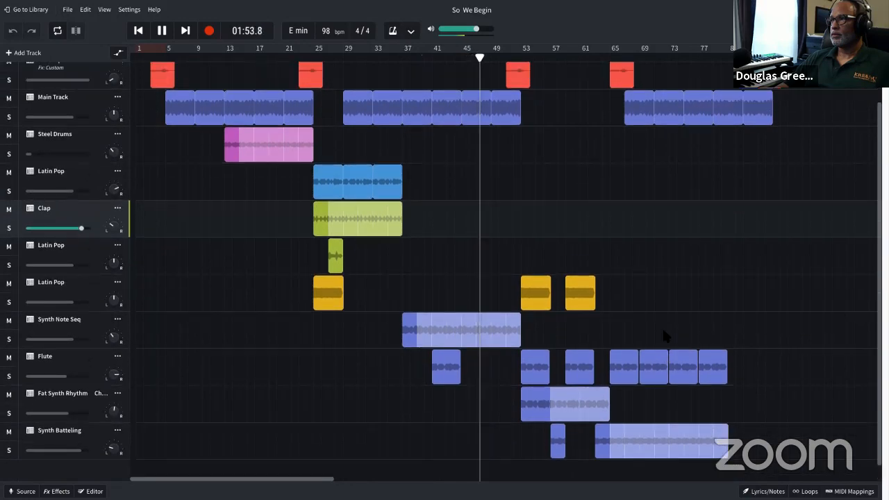
pyautogui.scroll(1, 663, 337)
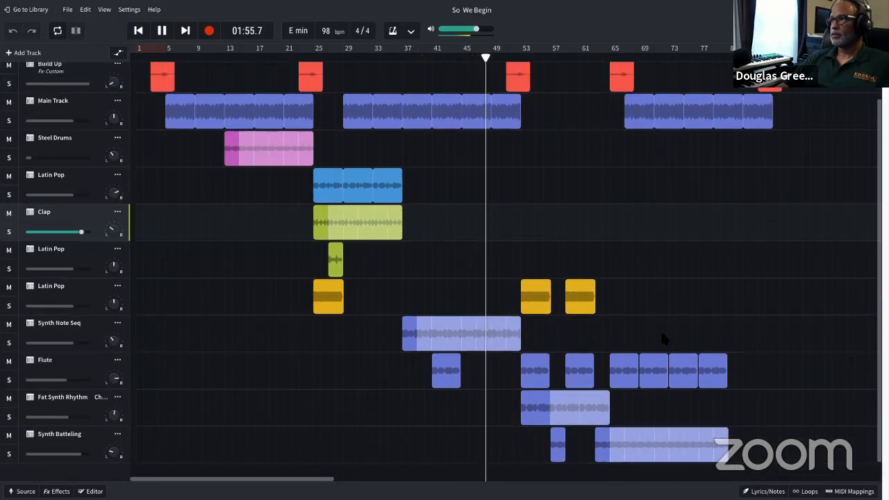
pyautogui.scroll(1, 660, 332)
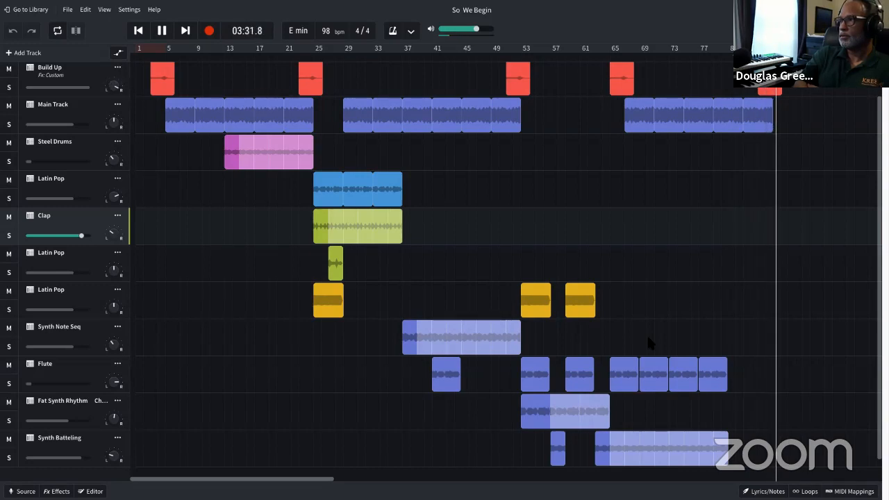
pyautogui.press('space')
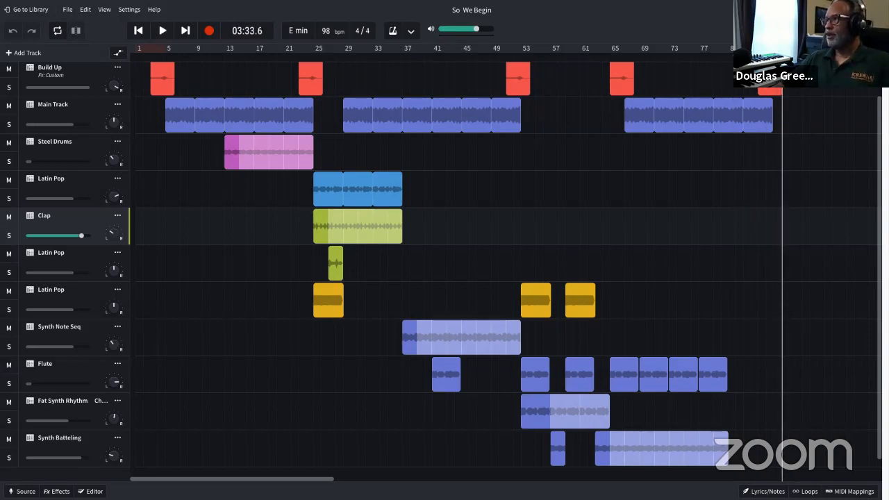
pyautogui.press('Home')
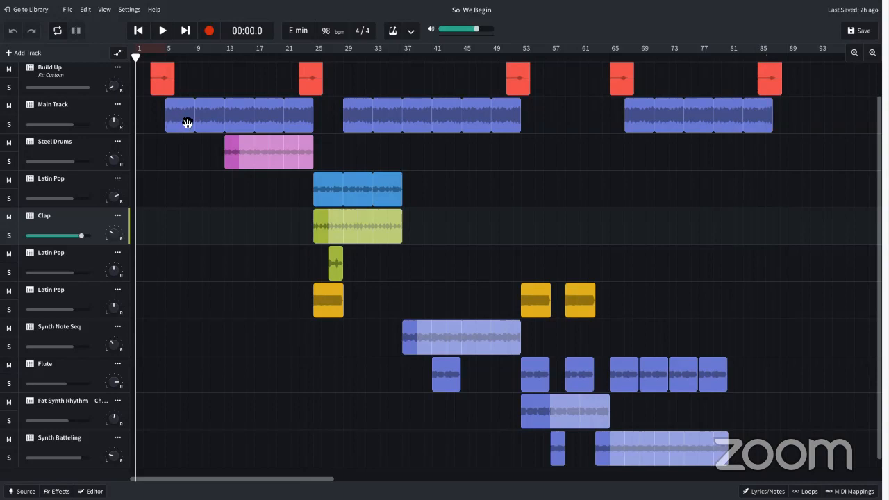
pyautogui.scroll(1, 173, 136)
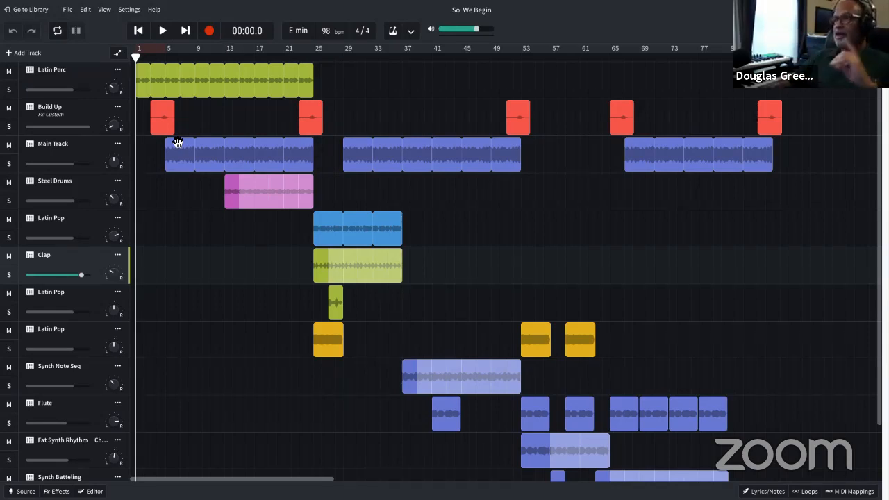
pyautogui.scroll(-2, 170, 159)
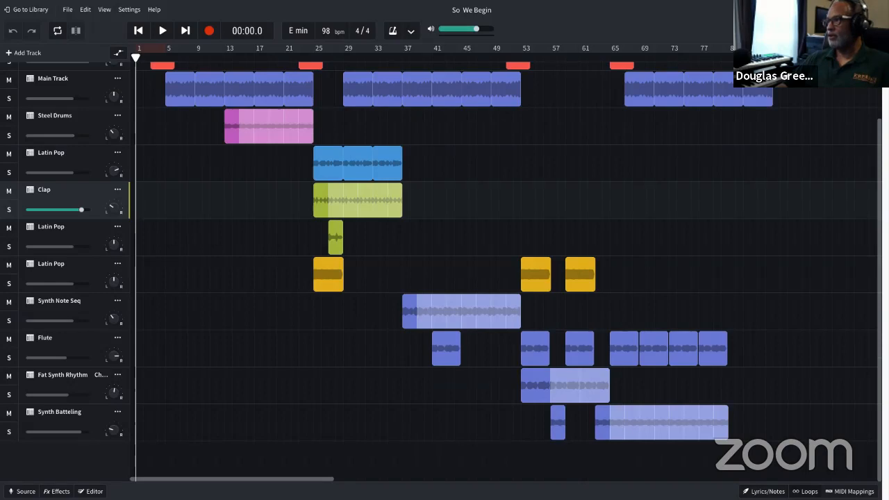
pyautogui.scroll(3, 429, 174)
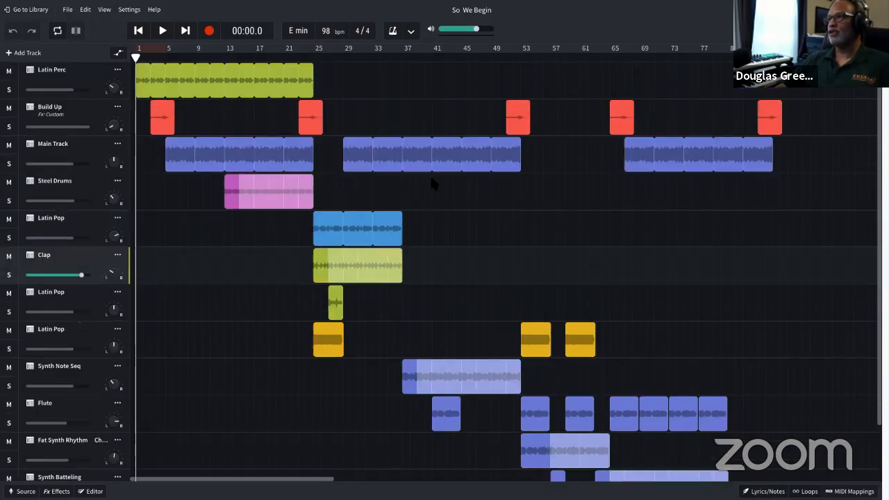
# - Bring up the list of keyboard shortcuts, review it, and close it
pyautogui.click(135, 14)
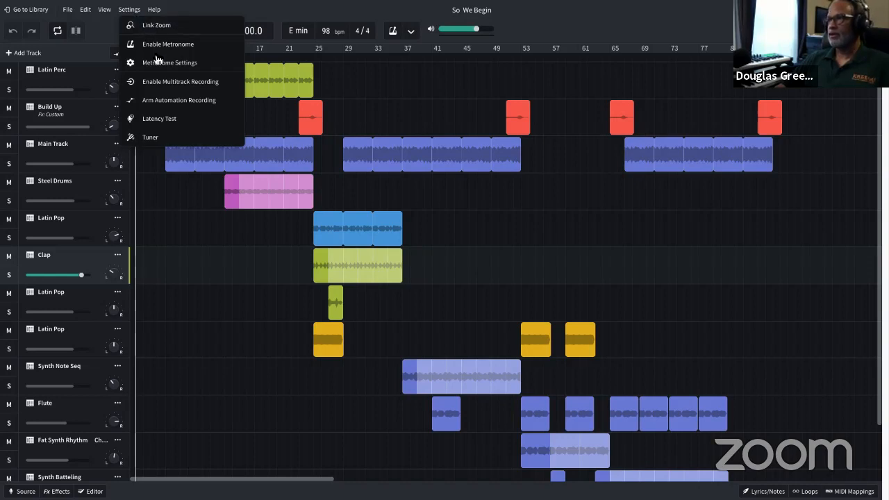
pyautogui.click(159, 12)
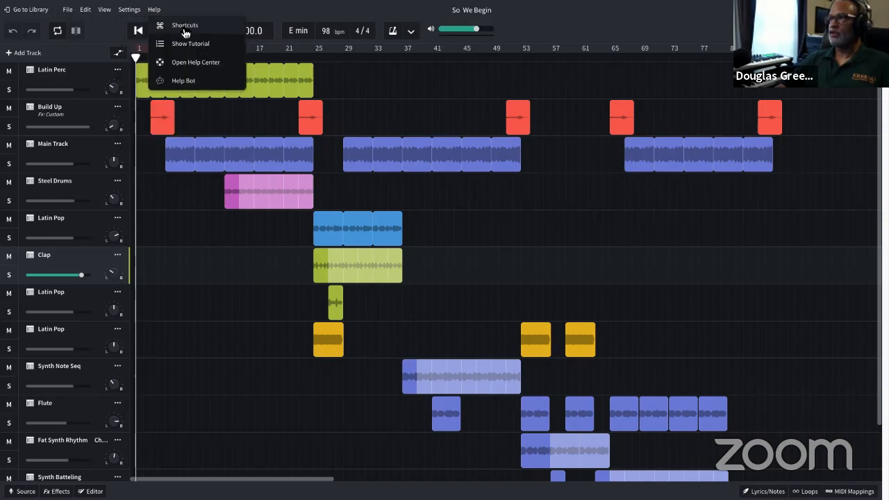
pyautogui.click(184, 28)
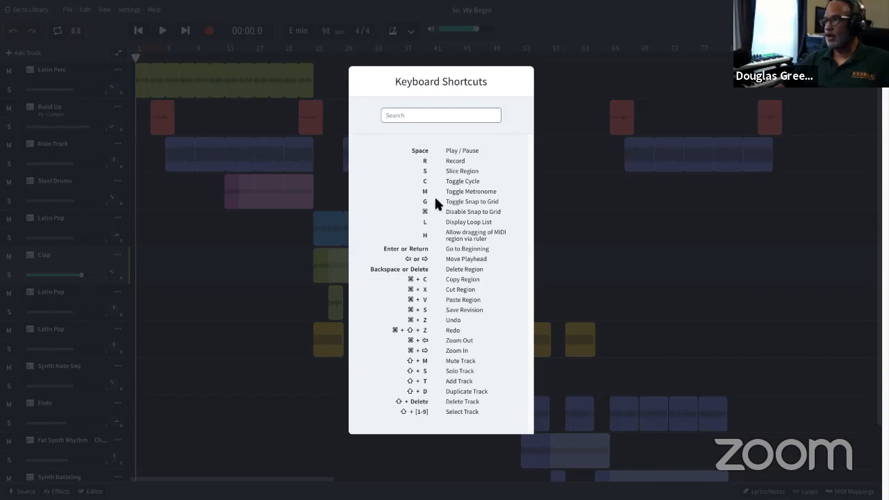
pyautogui.click(343, 42)
# - Start the built-in tutorial and go through the Mute Button, Solo Button, Volume Slider and Pan Slider tips
pyautogui.click(155, 11)
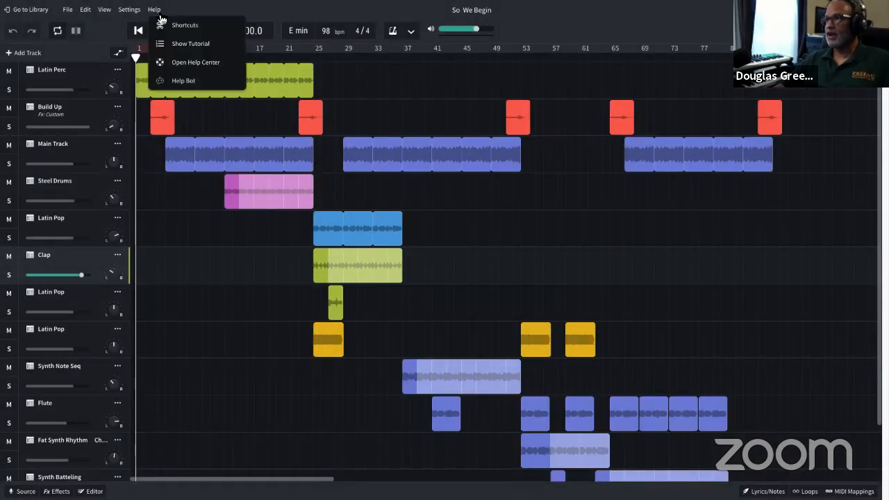
pyautogui.click(199, 46)
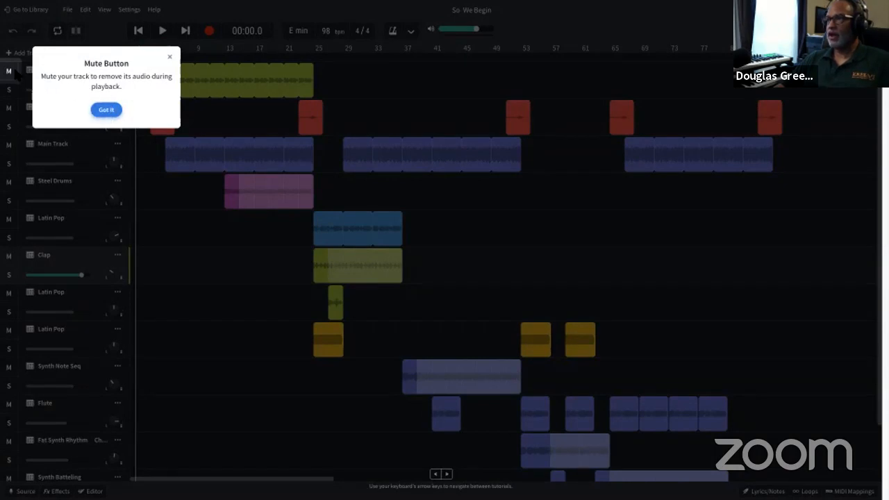
pyautogui.click(106, 110)
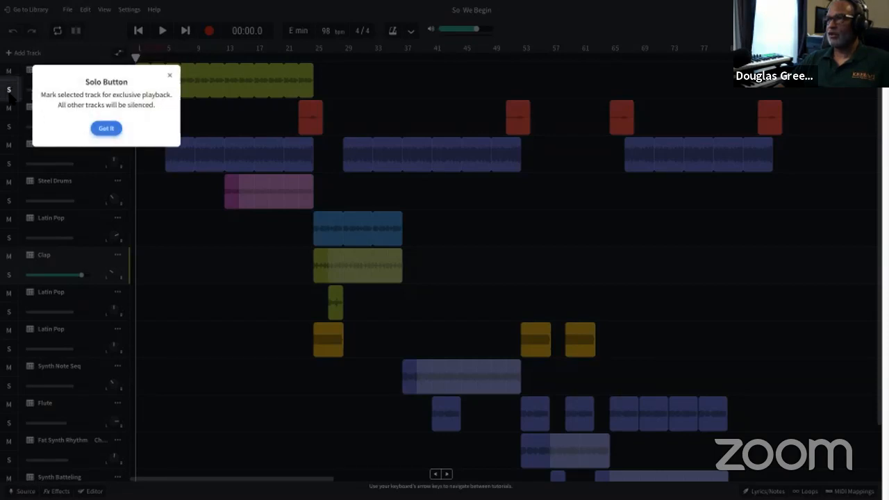
pyautogui.click(105, 130)
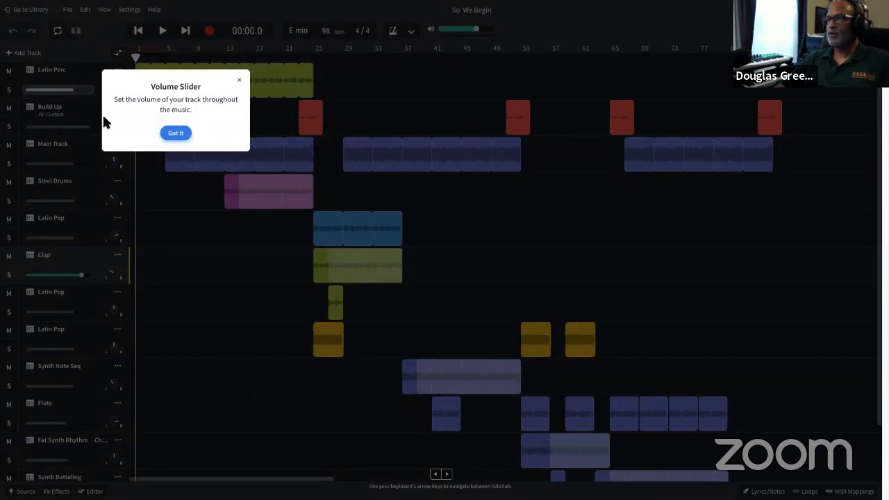
pyautogui.click(176, 136)
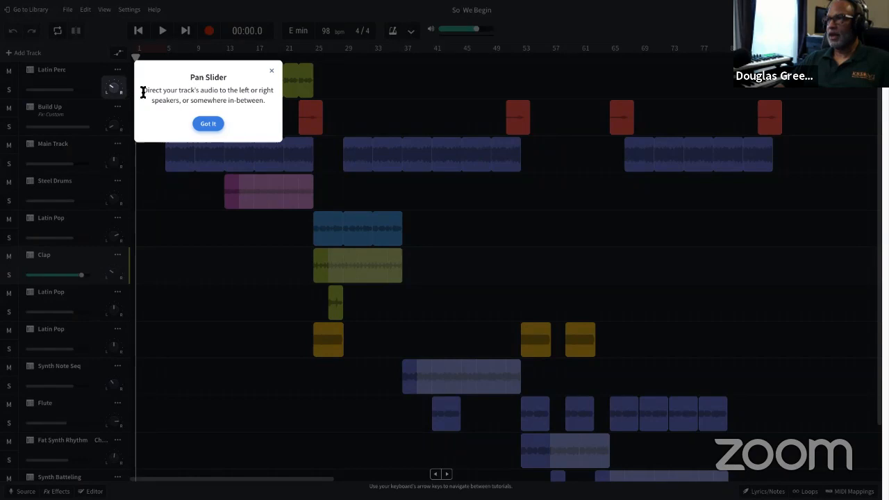
pyautogui.click(210, 126)
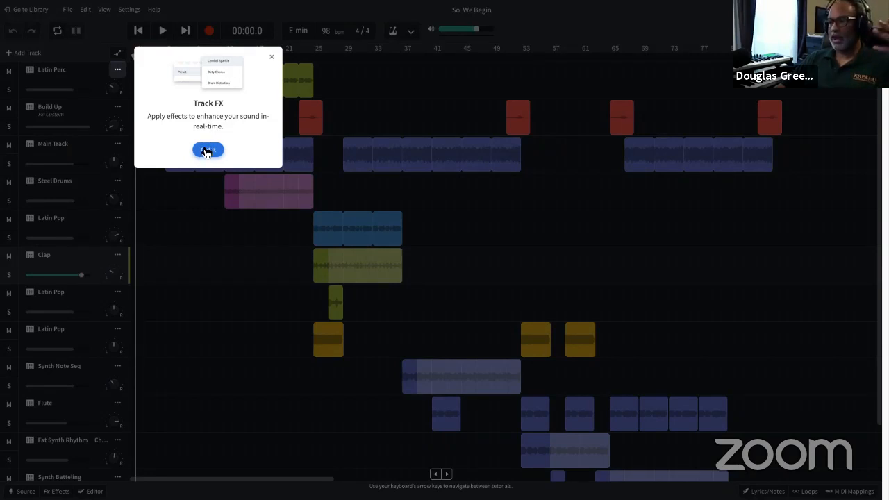
# - Go through the remaining tutorial tips, from Track FX and Effects Editor to Lyrics/Notes and Looper Packs, and close the tutorial
pyautogui.click(206, 152)
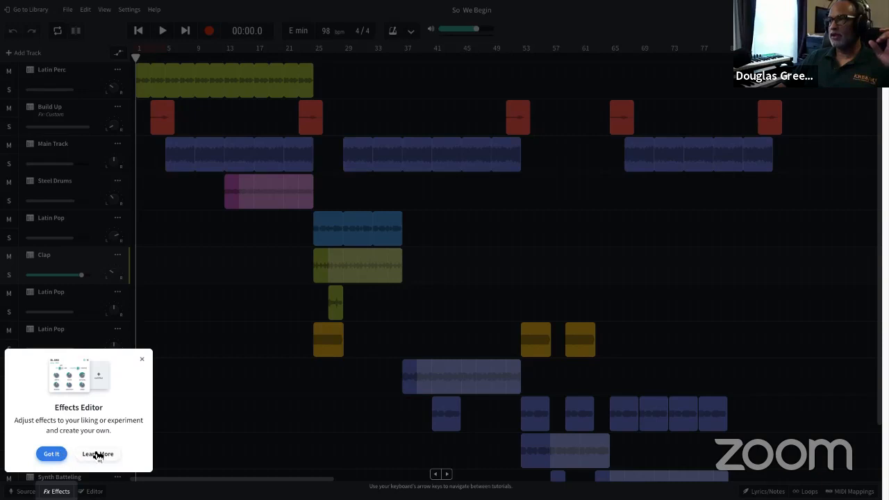
pyautogui.click(56, 456)
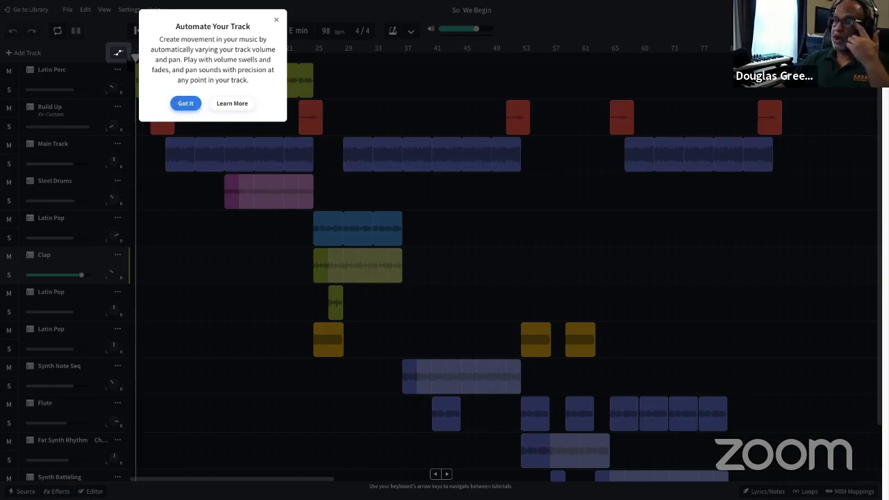
pyautogui.click(186, 105)
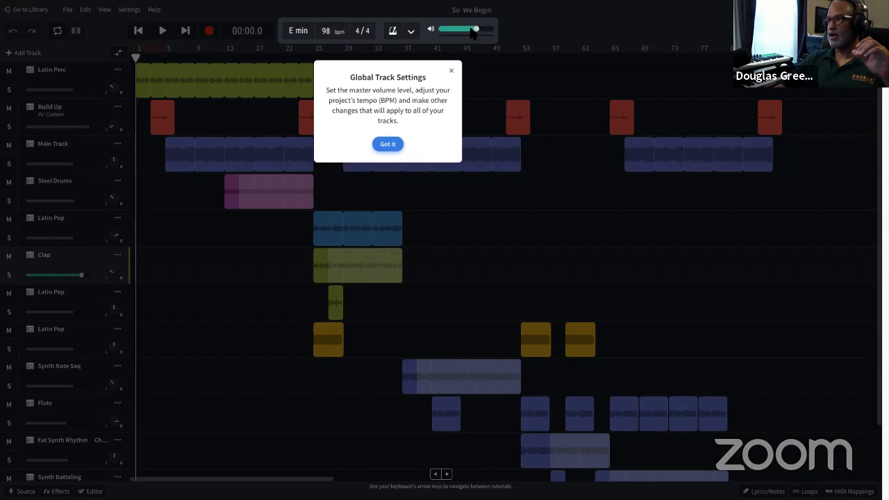
pyautogui.click(387, 144)
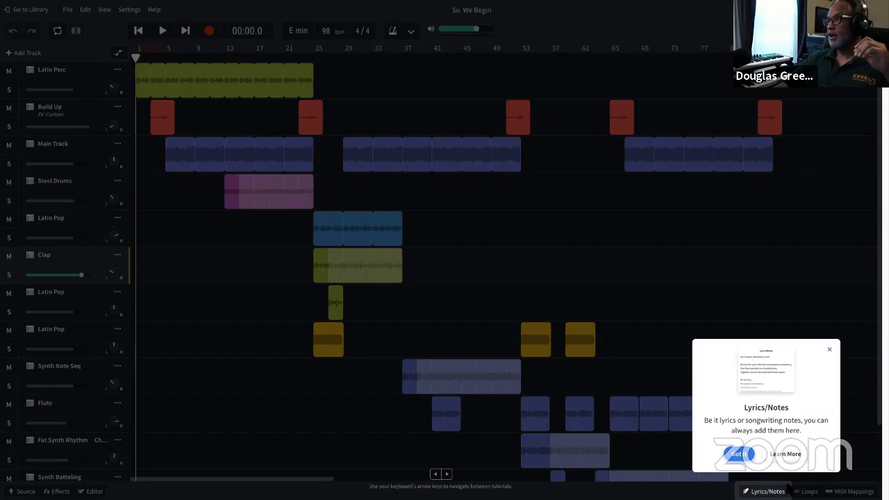
pyautogui.click(741, 454)
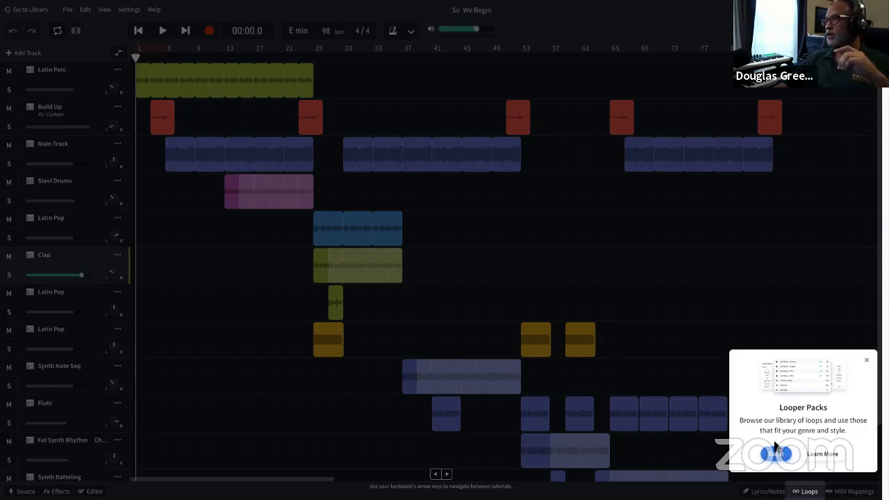
pyautogui.click(775, 451)
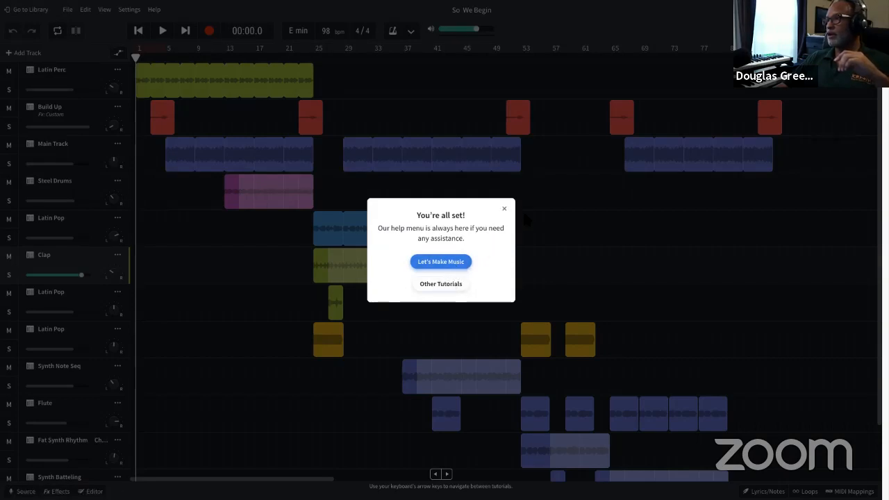
pyautogui.click(505, 210)
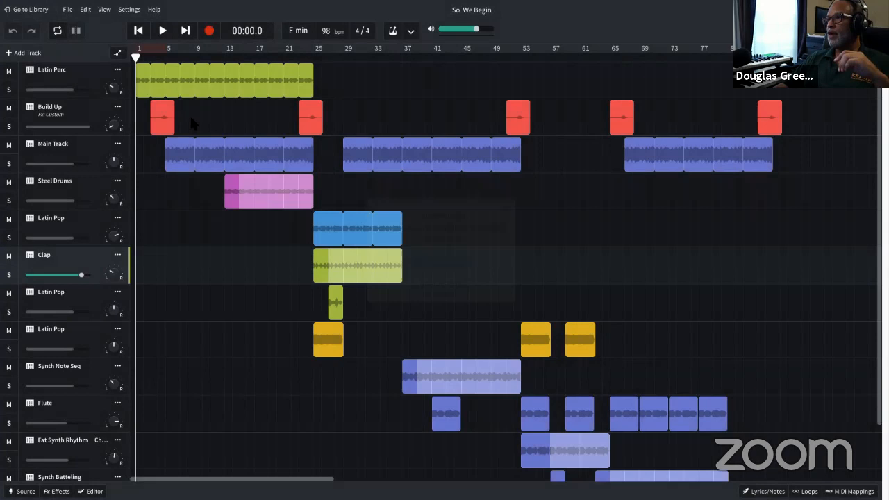
# - Open the Help Bot and search the support articles for "Mix"
pyautogui.click(154, 10)
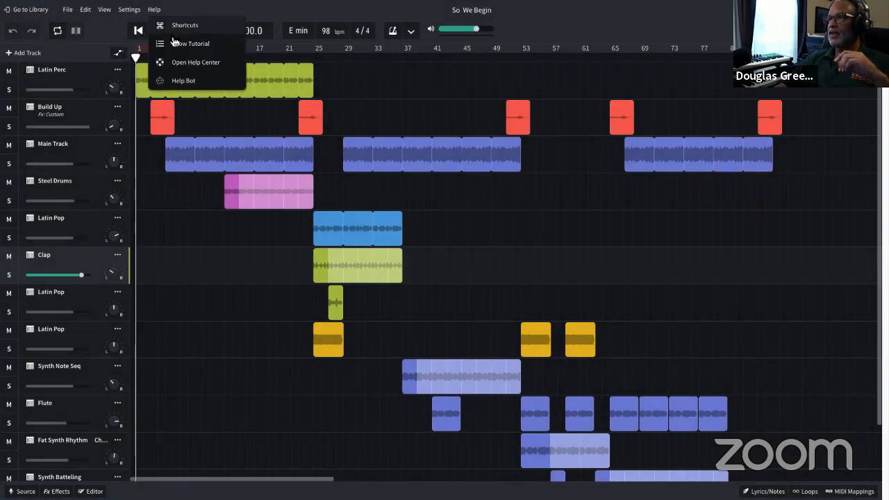
pyautogui.click(182, 84)
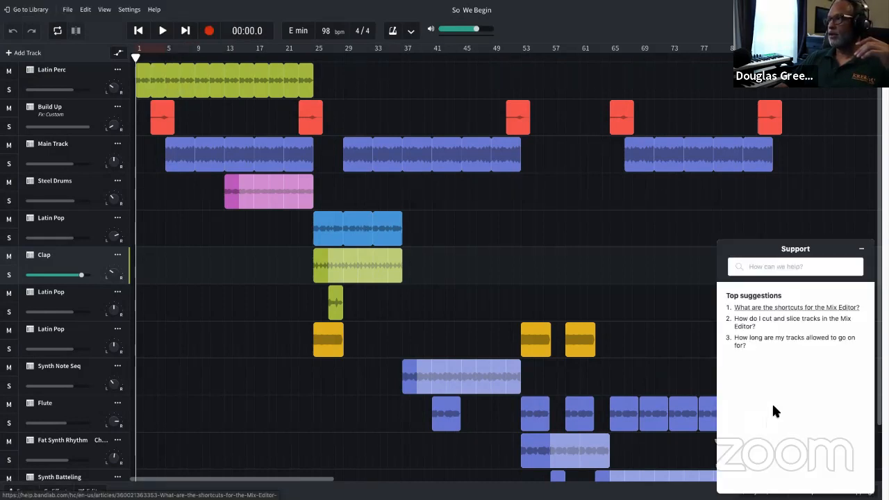
pyautogui.click(778, 268)
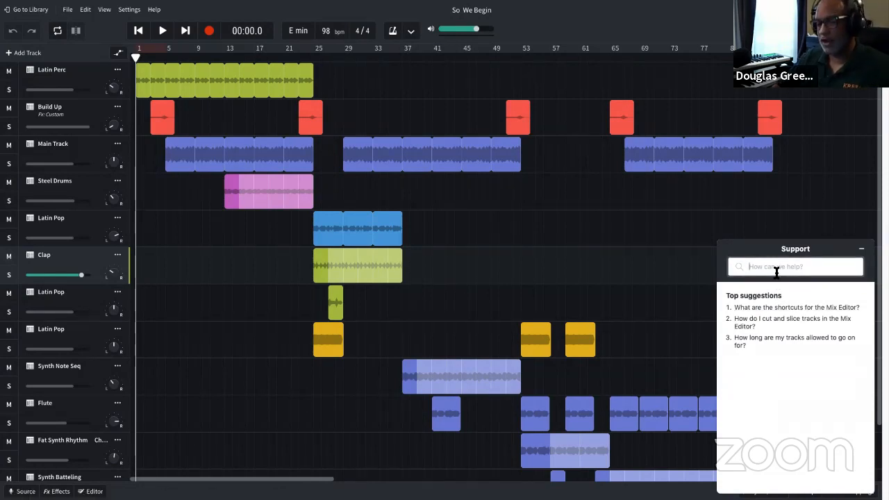
pyautogui.write('Mix')
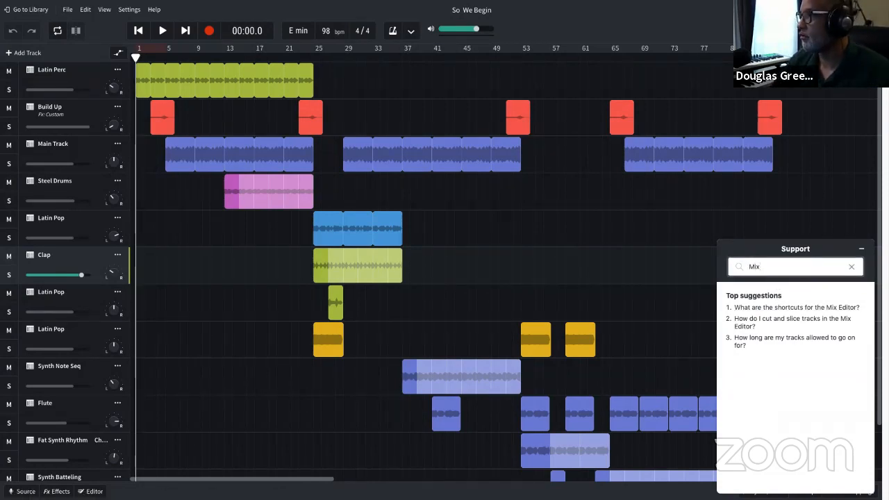
pyautogui.press('Return')
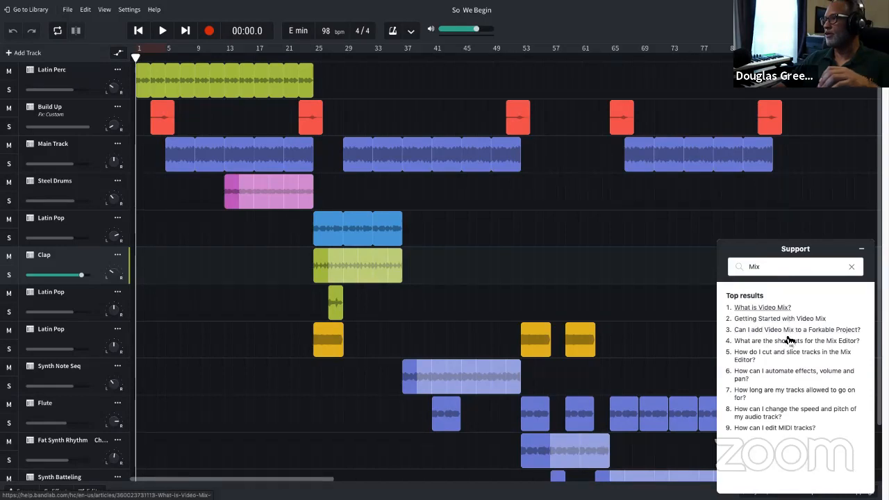
# - Read the support article on cutting and slicing tracks in the Mix Editor, including its example GIF and instructions, and close the support window
pyautogui.click(755, 358)
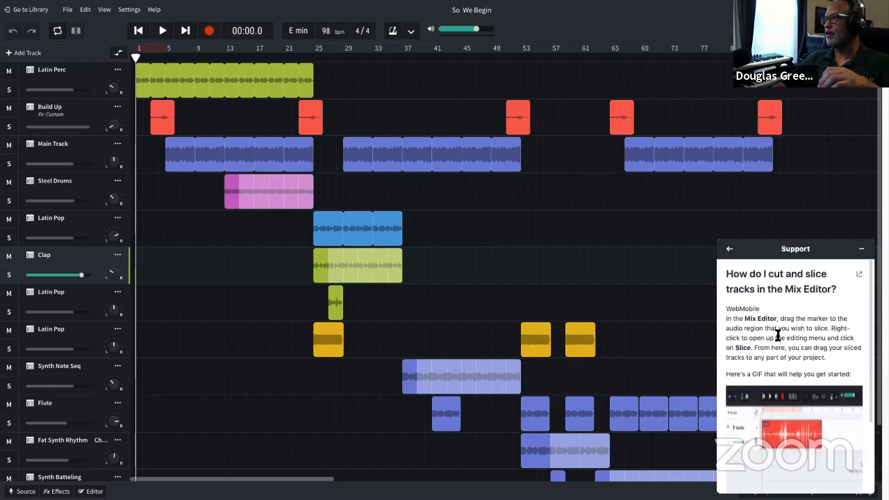
pyautogui.scroll(-3, 757, 384)
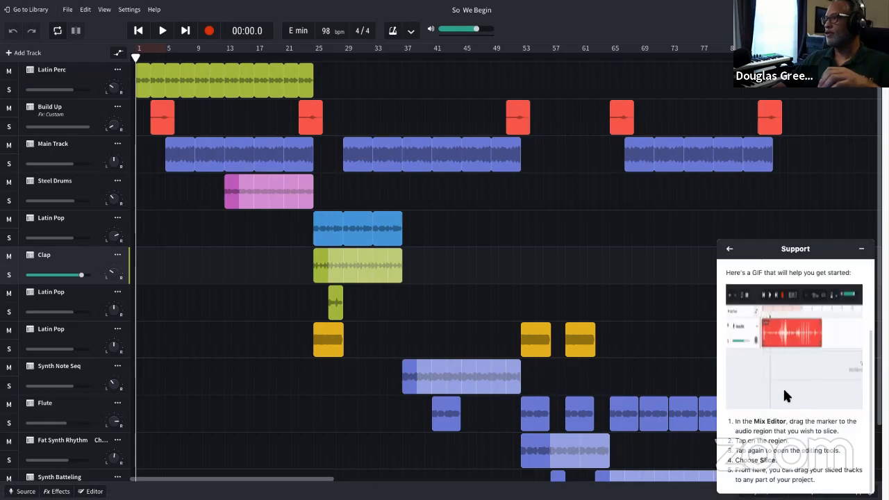
pyautogui.scroll(3, 778, 396)
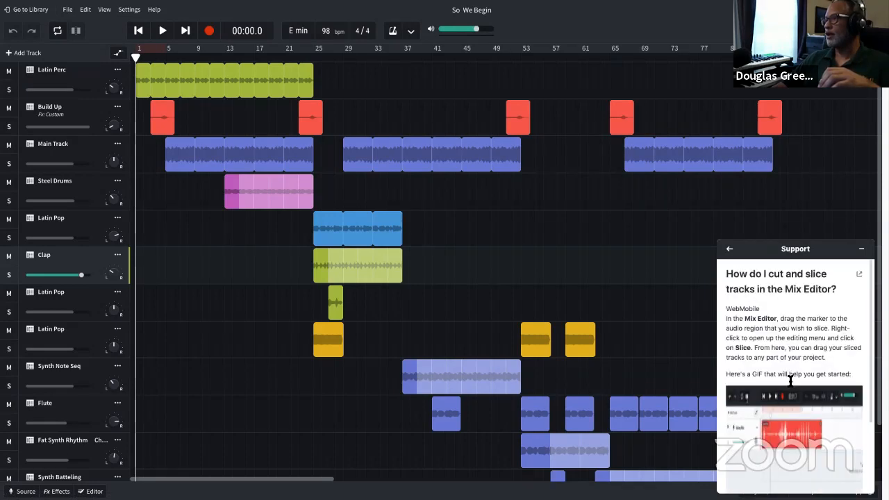
pyautogui.click(861, 248)
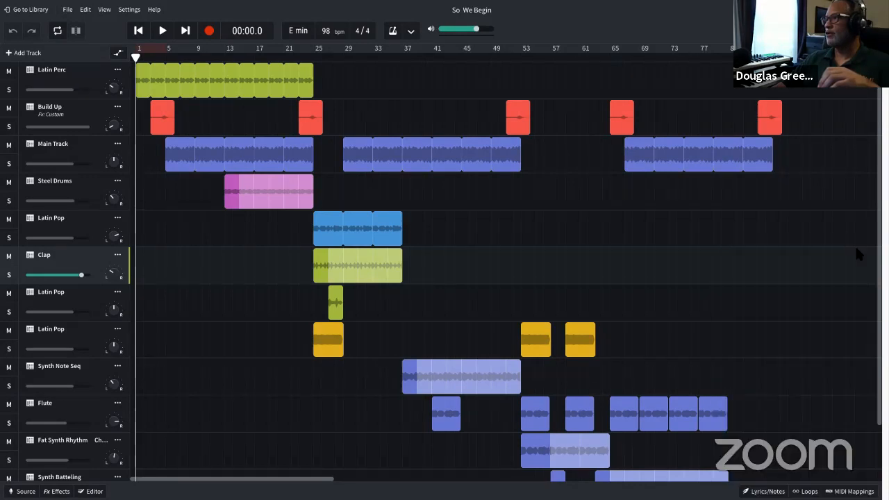
pyautogui.click(154, 10)
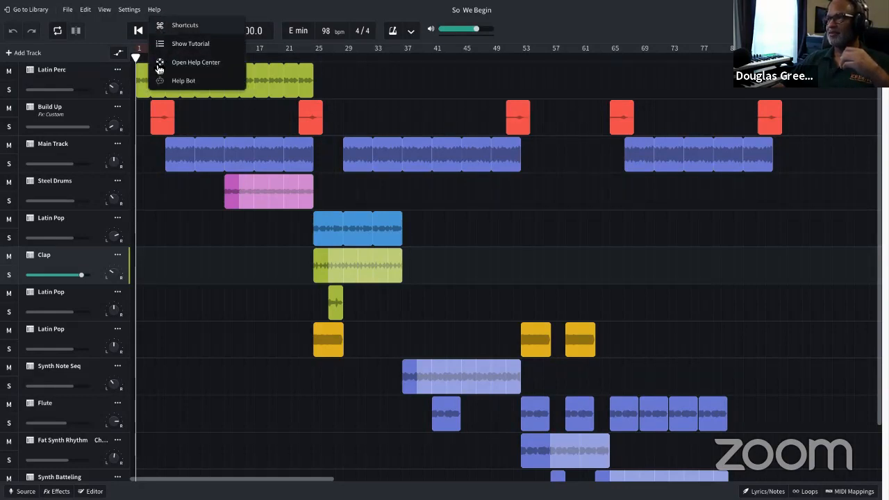
pyautogui.click(174, 10)
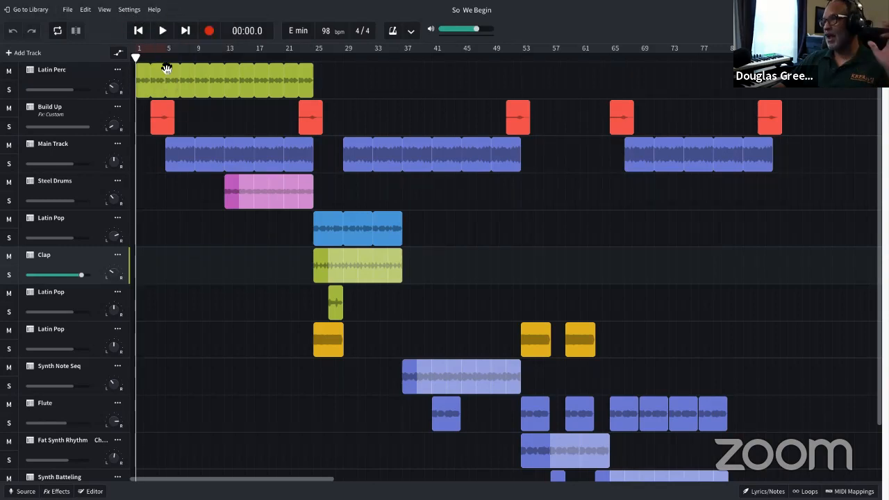
pyautogui.scroll(-2, 154, 102)
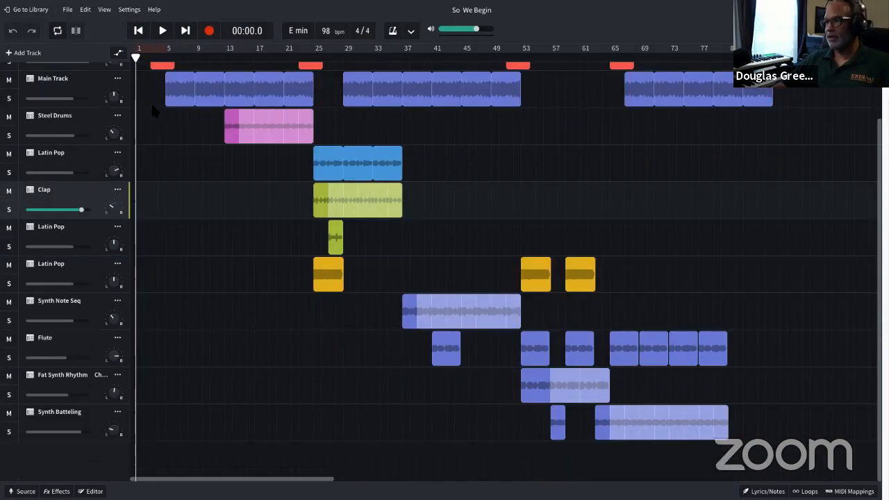
pyautogui.scroll(2, 208, 195)
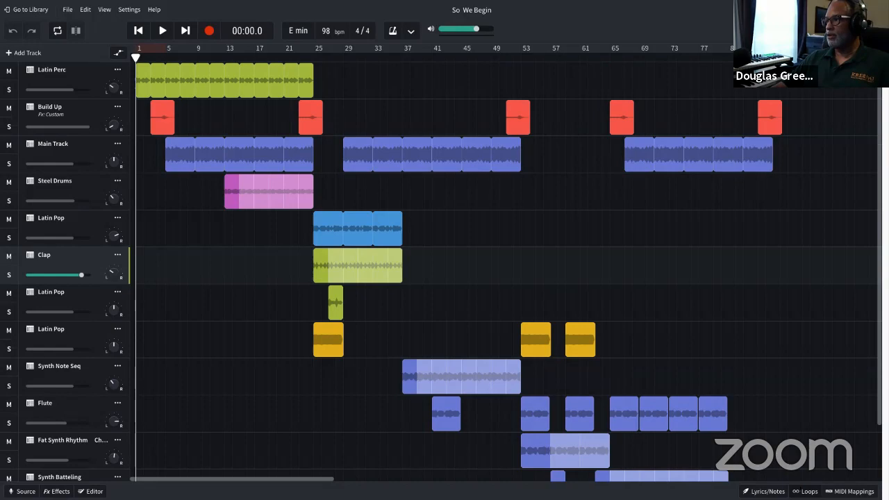
# - Open the loop library and browse its genre packs from Chiptune and New Orleans Bounce down to Dark Hop and Neurofunk
pyautogui.click(805, 490)
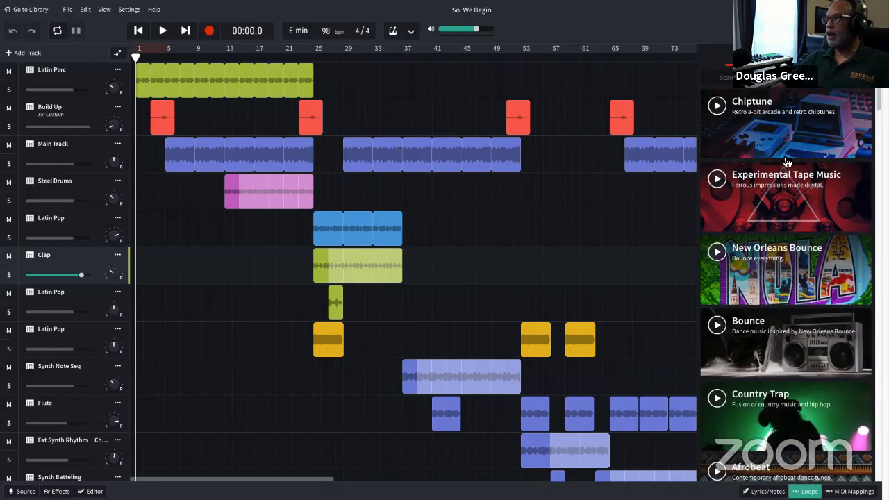
pyautogui.scroll(-3, 787, 169)
pyautogui.scroll(-3, 788, 169)
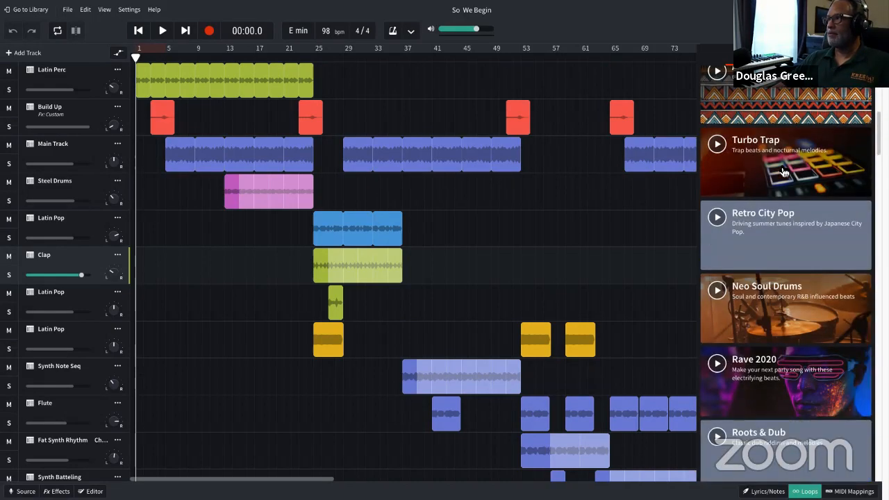
pyautogui.scroll(-2, 783, 171)
pyautogui.scroll(-2, 783, 173)
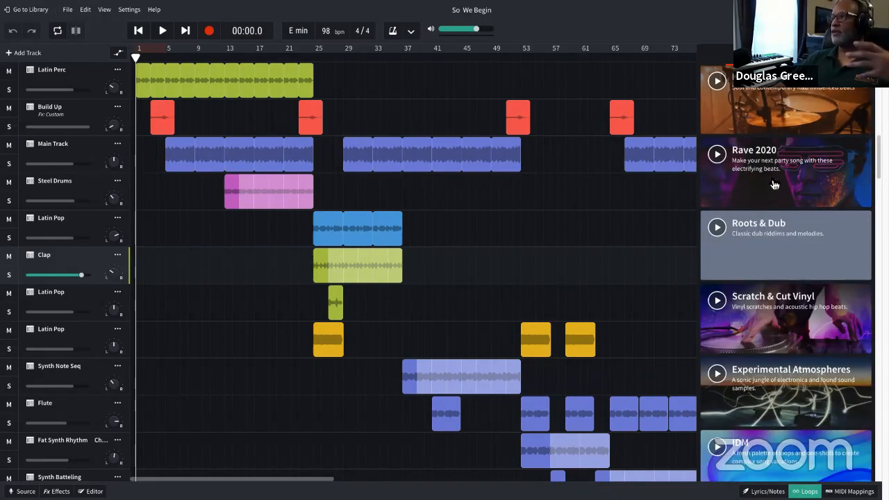
pyautogui.scroll(-1, 774, 186)
pyautogui.scroll(-1, 774, 187)
pyautogui.scroll(-2, 773, 188)
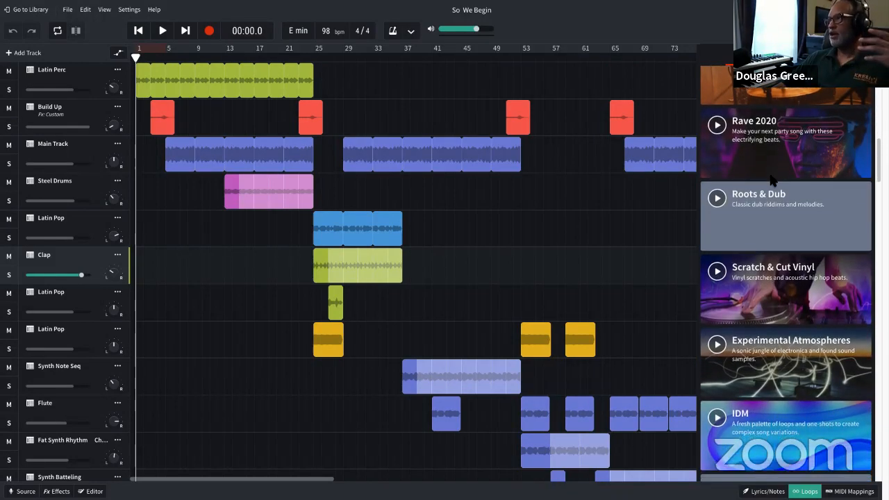
pyautogui.scroll(-2, 773, 188)
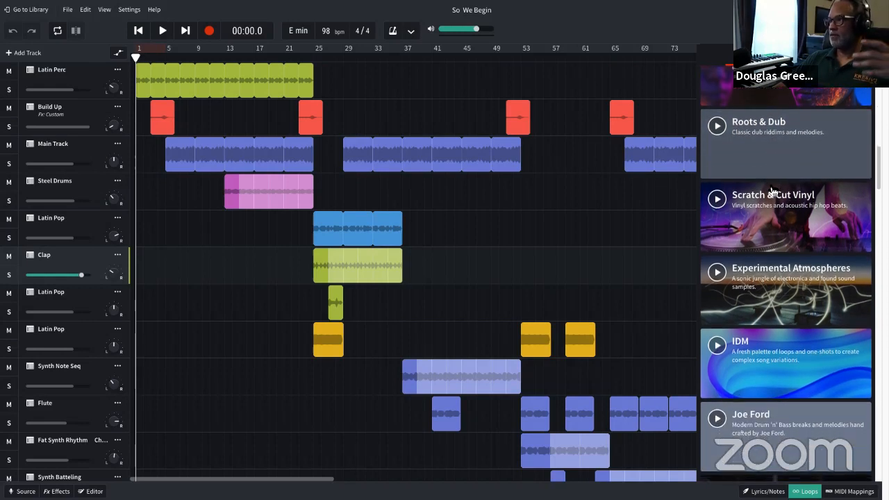
pyautogui.scroll(-4, 773, 191)
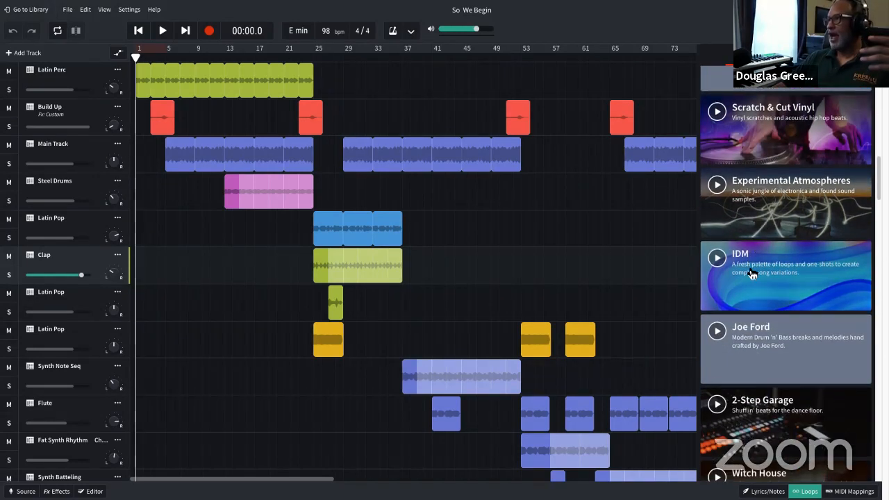
pyautogui.scroll(-1, 788, 265)
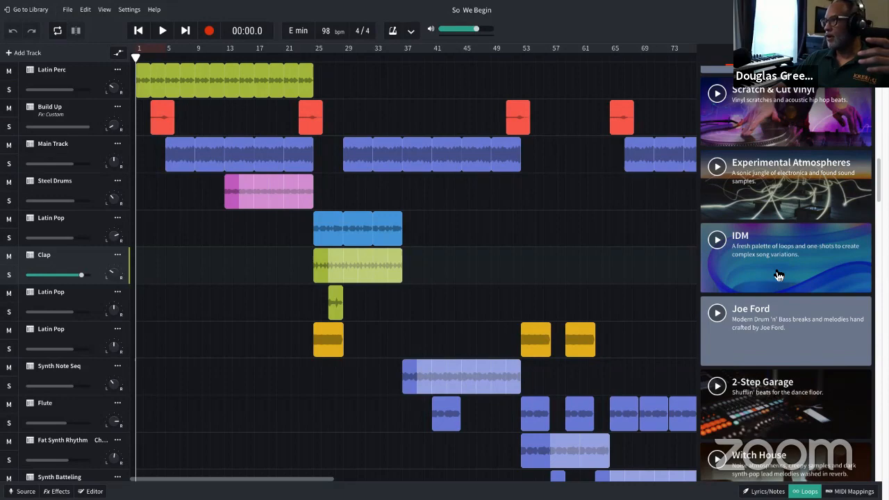
pyautogui.scroll(-3, 778, 276)
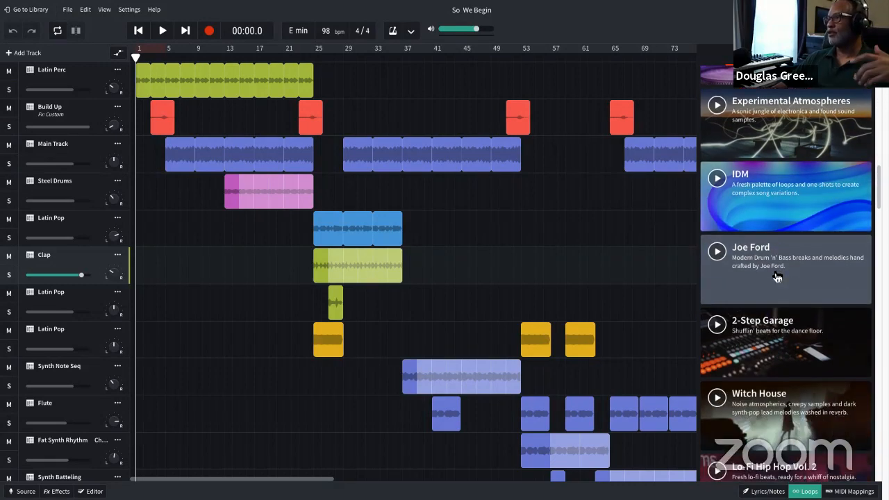
pyautogui.scroll(-4, 777, 277)
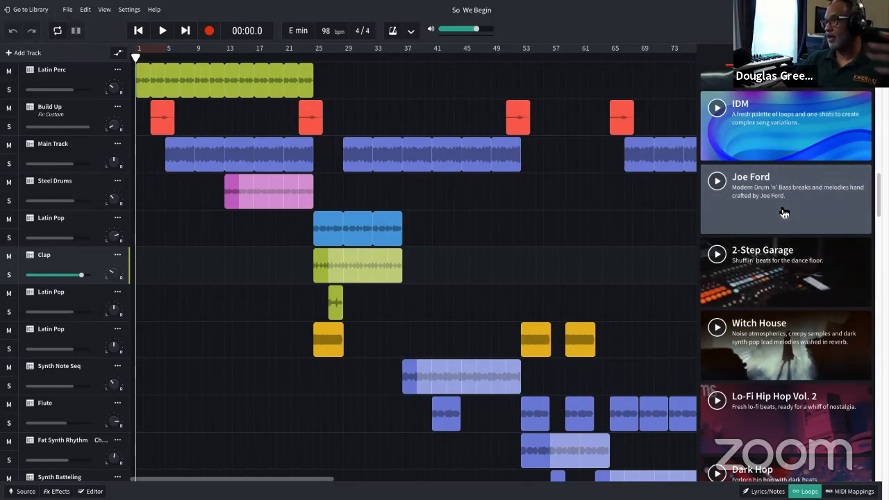
pyautogui.scroll(-4, 784, 213)
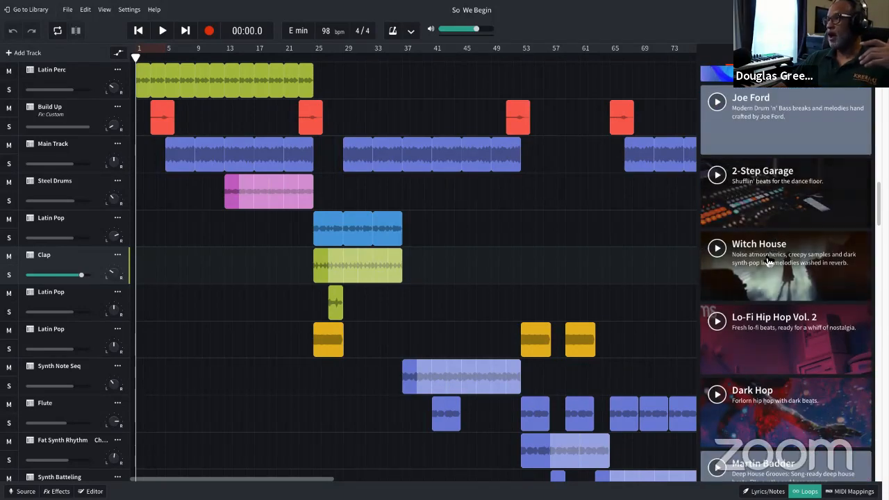
pyautogui.scroll(-2, 767, 267)
pyautogui.scroll(-3, 766, 270)
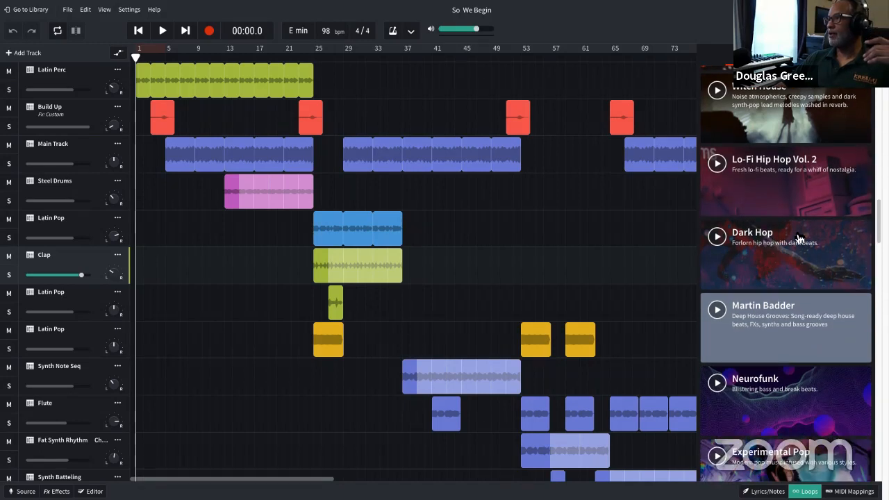
# - Preview the Dark Hop, Neurofunk and Experimental Pop loop packs one after another, stopping each preview
pyautogui.click(722, 240)
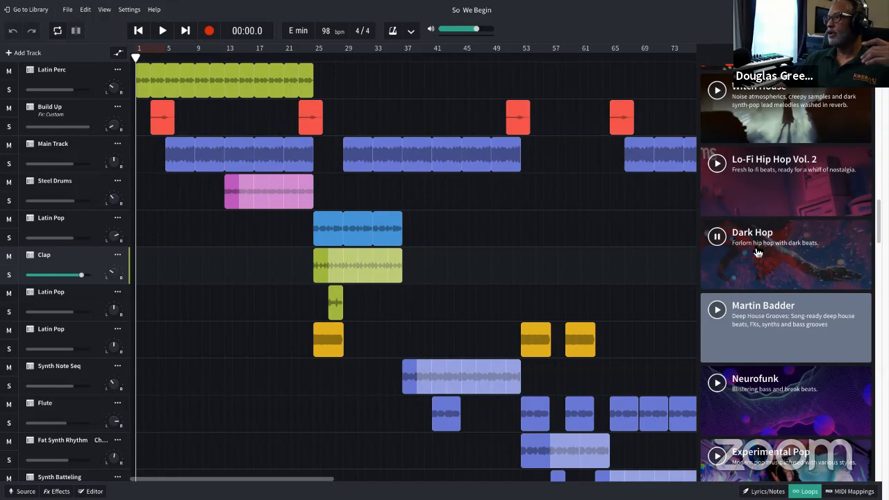
pyautogui.click(722, 239)
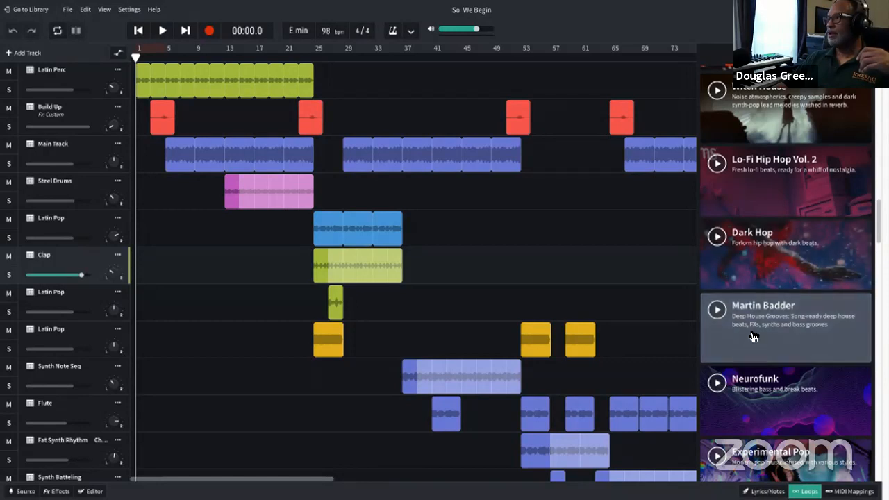
pyautogui.scroll(-2, 754, 338)
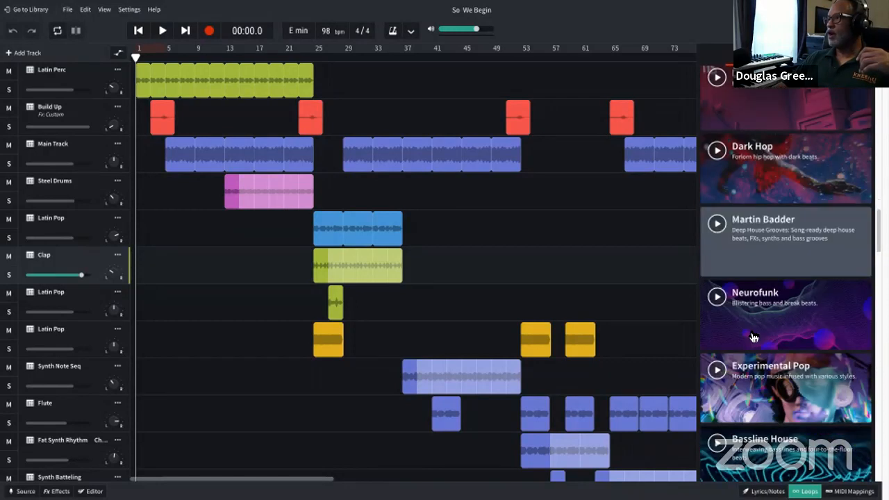
pyautogui.click(722, 306)
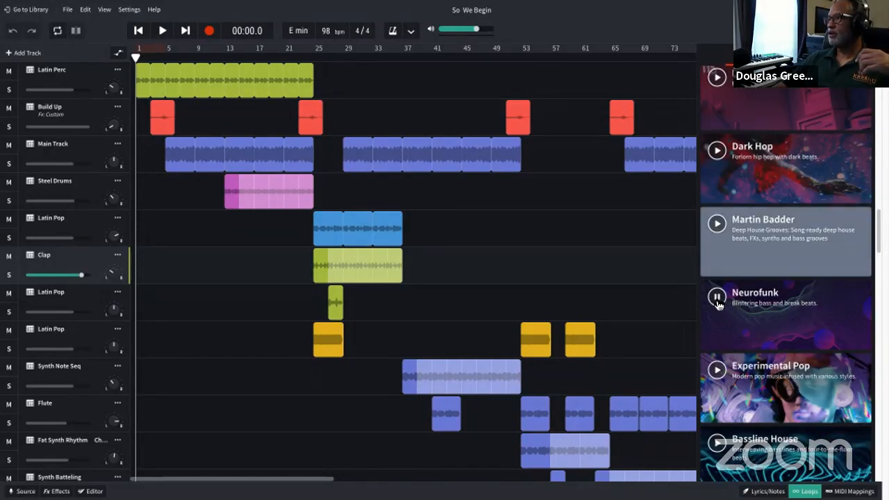
pyautogui.click(718, 305)
pyautogui.scroll(-2, 718, 299)
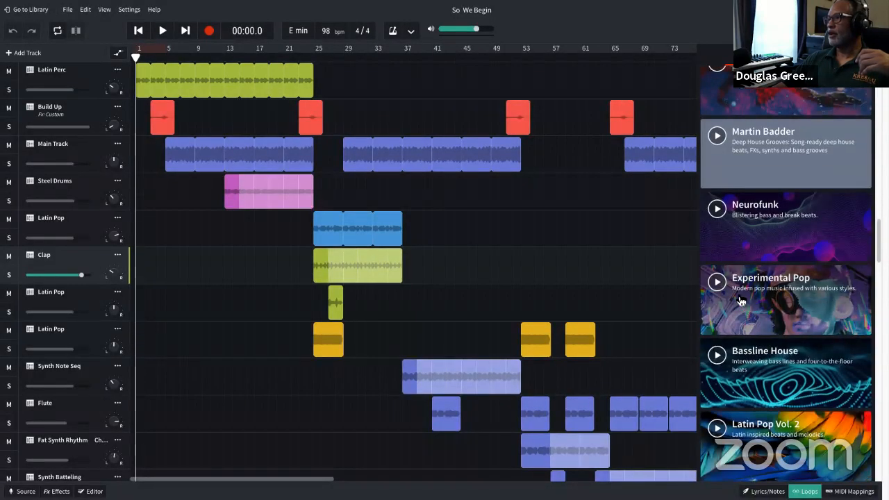
pyautogui.click(718, 282)
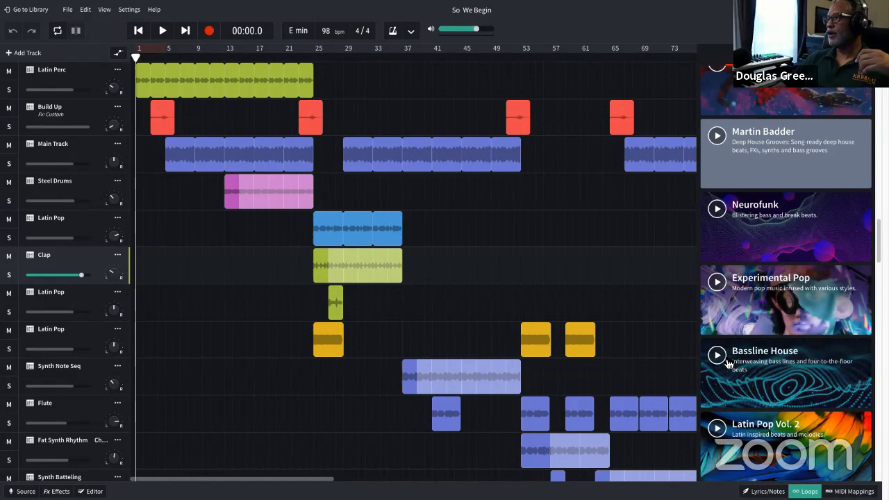
# - Continue down the loop library and preview the Gameboy Power Pack, Latin House and Latin Pop packs
pyautogui.scroll(-5, 731, 341)
pyautogui.scroll(-2, 729, 299)
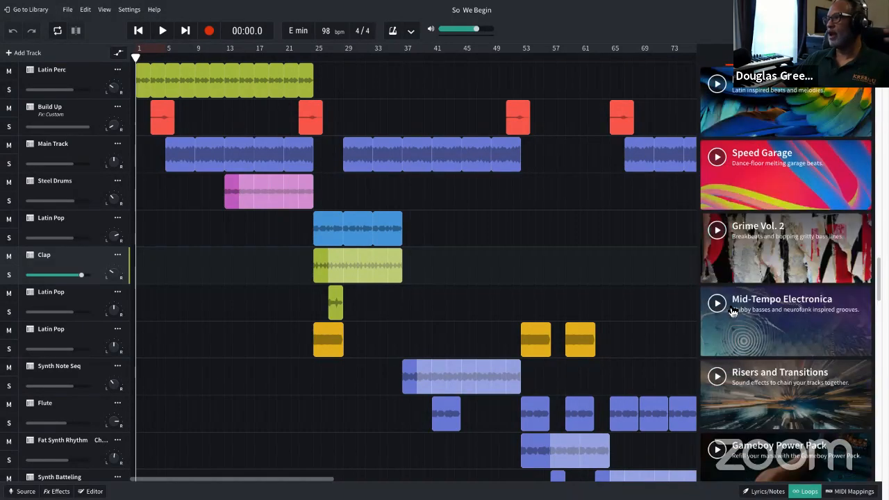
pyautogui.scroll(-2, 726, 310)
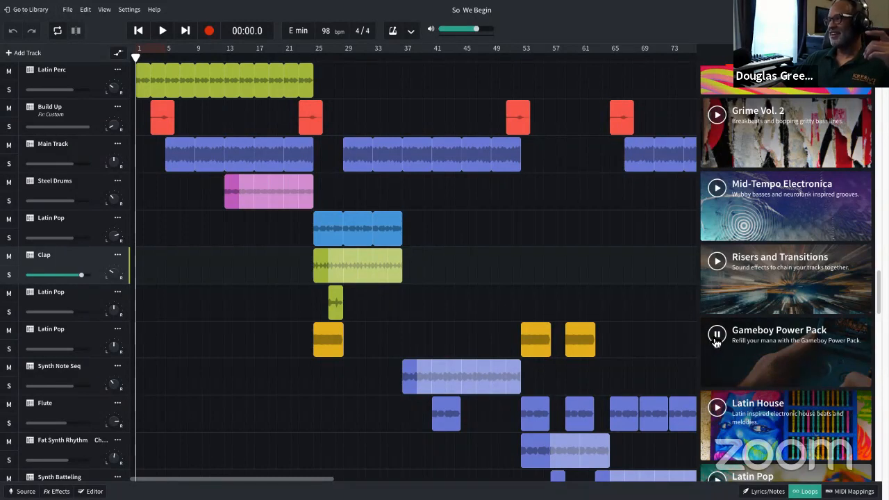
pyautogui.scroll(-1, 718, 349)
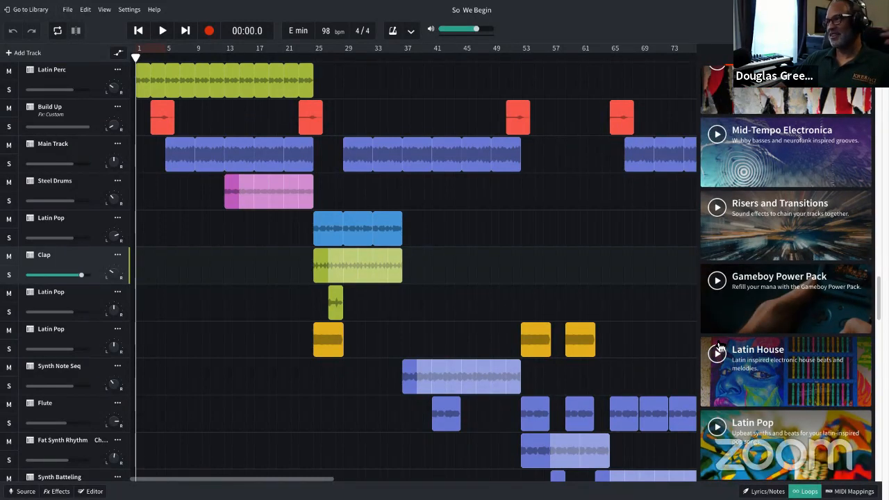
pyautogui.scroll(-1, 722, 347)
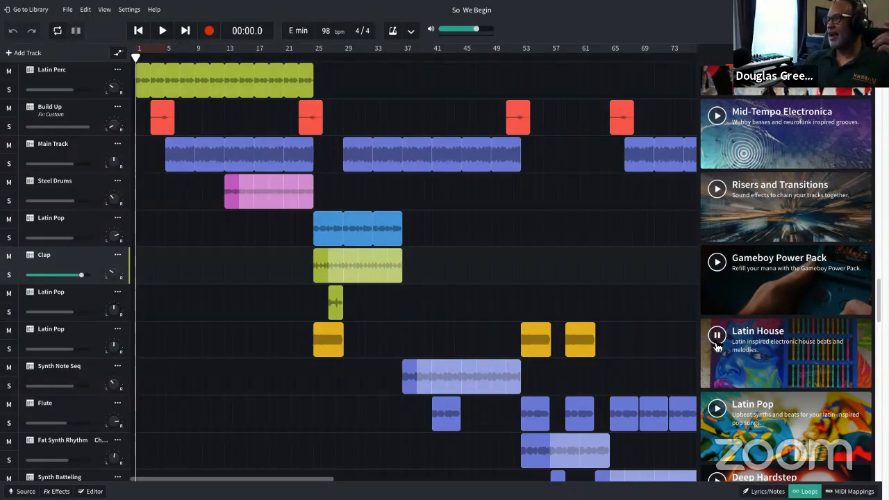
pyautogui.click(717, 337)
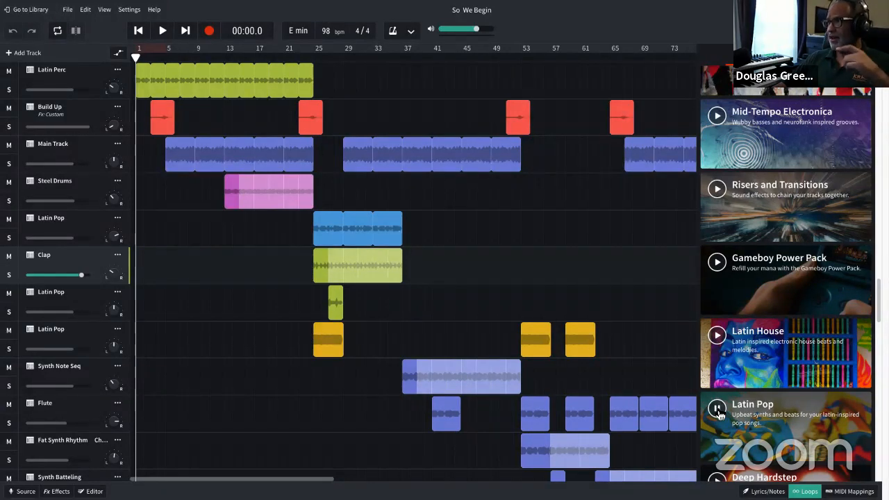
# - Preview the Deep Hardstep and Vocal Chop Redux packs further down the loop library
pyautogui.scroll(-5, 718, 414)
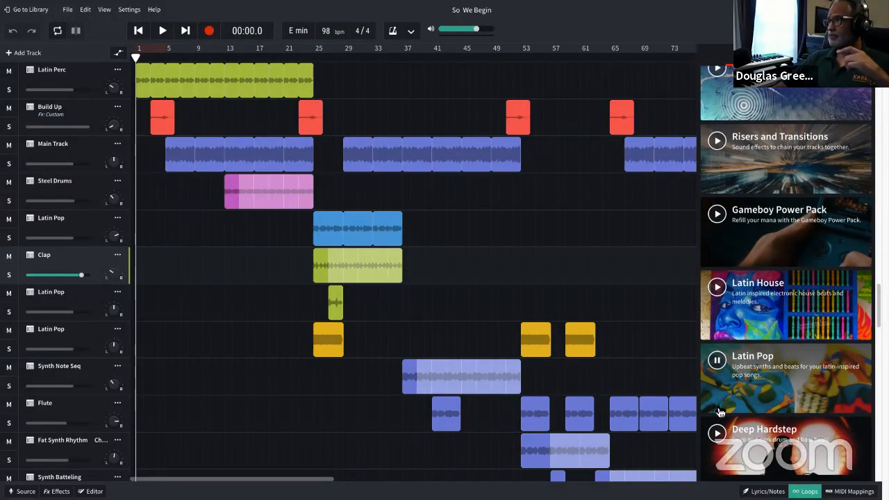
pyautogui.scroll(2, 719, 412)
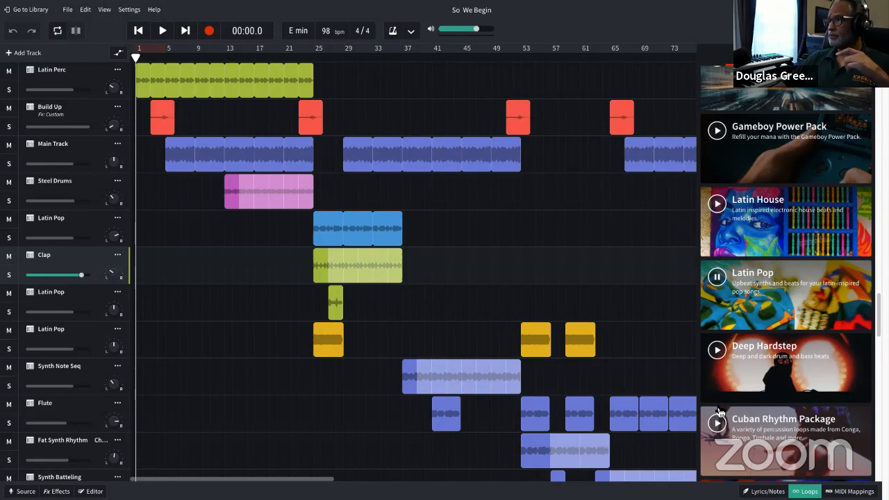
pyautogui.click(718, 352)
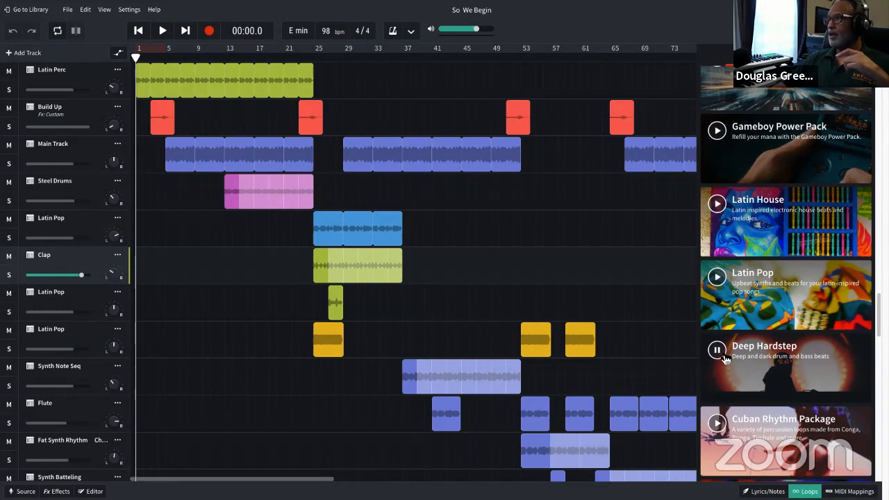
pyautogui.scroll(-13, 718, 410)
pyautogui.scroll(4, 715, 407)
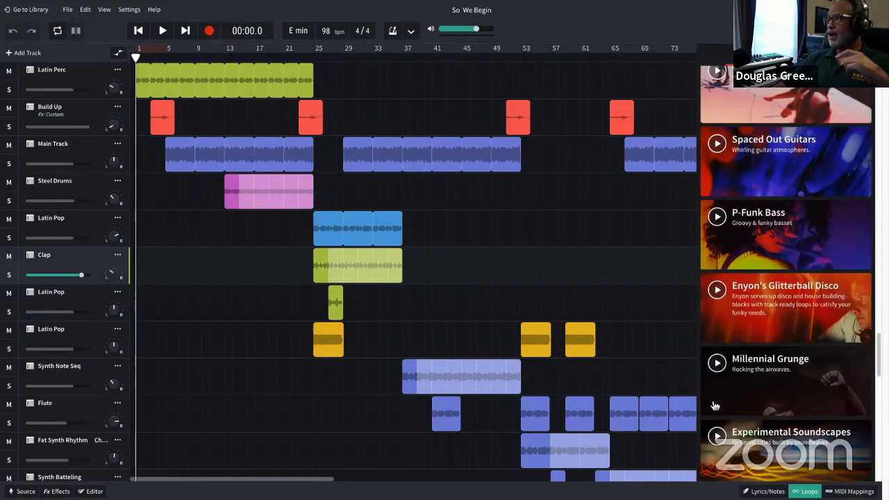
pyautogui.scroll(-1, 717, 296)
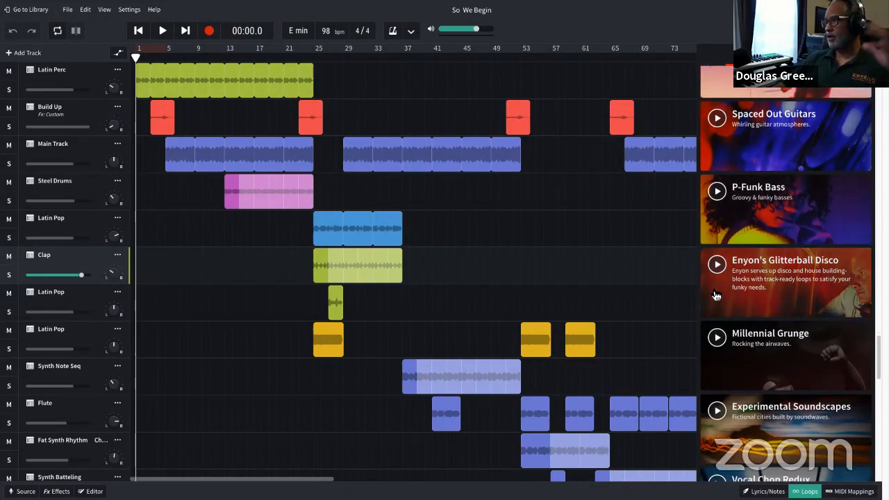
pyautogui.scroll(-3, 716, 296)
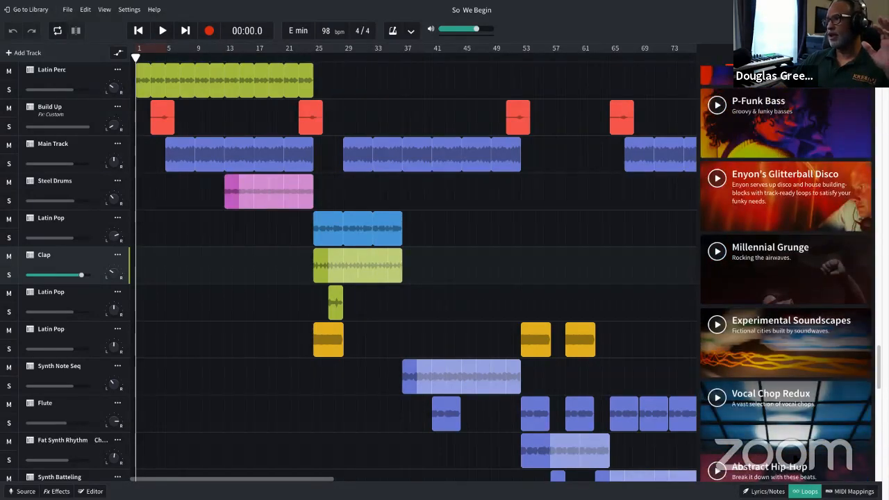
pyautogui.scroll(-2, 756, 350)
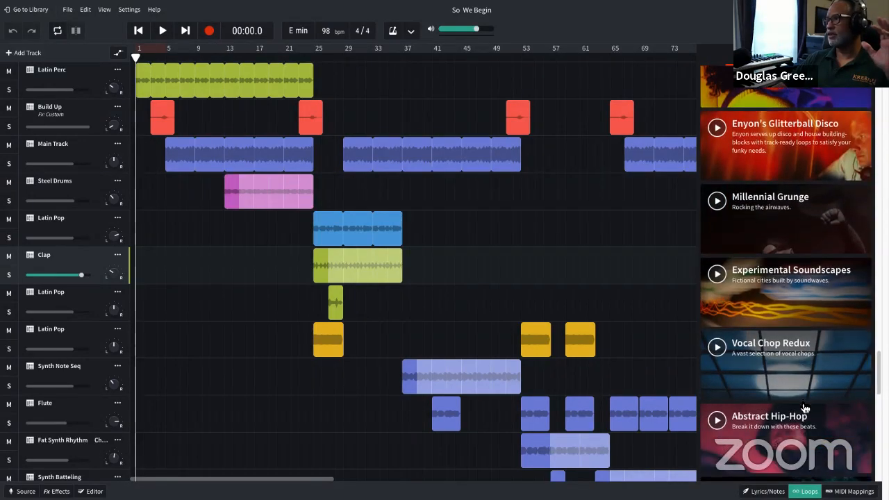
pyautogui.click(720, 351)
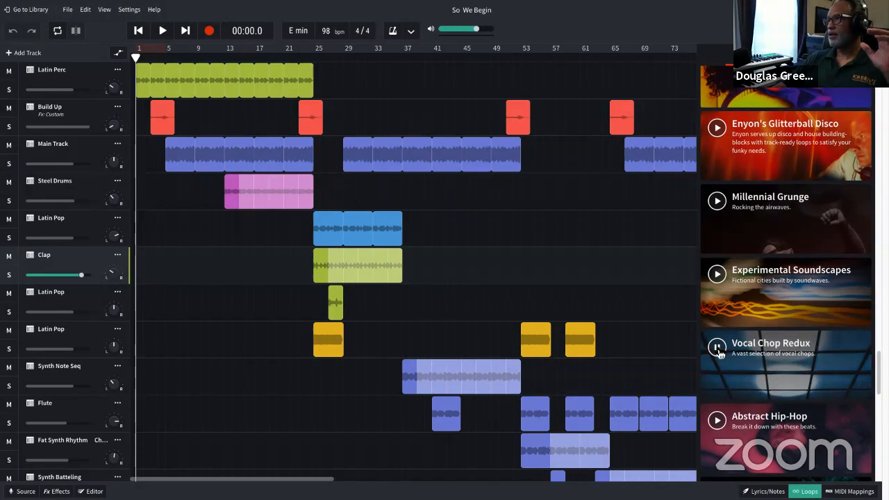
# - Browse the packs from Ethereal Techno to Chicago House, preview Drum and Bass Vol.2 and stop its playback
pyautogui.scroll(-2, 760, 436)
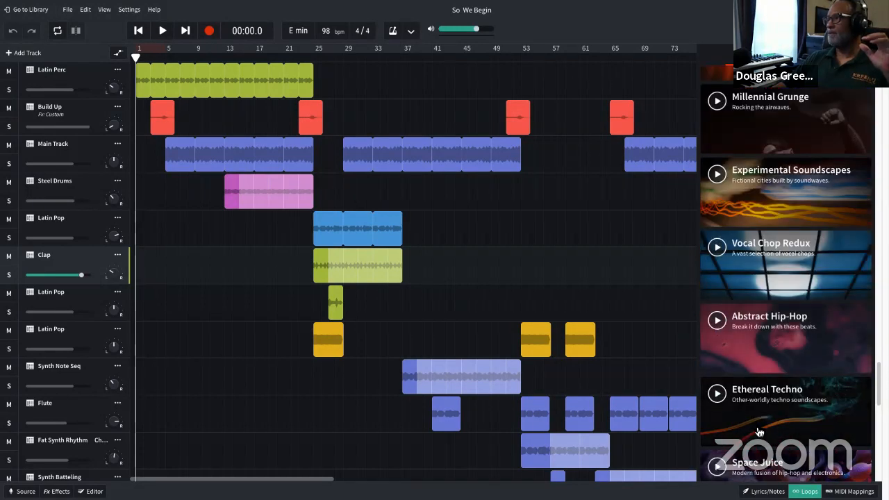
pyautogui.scroll(-2, 759, 431)
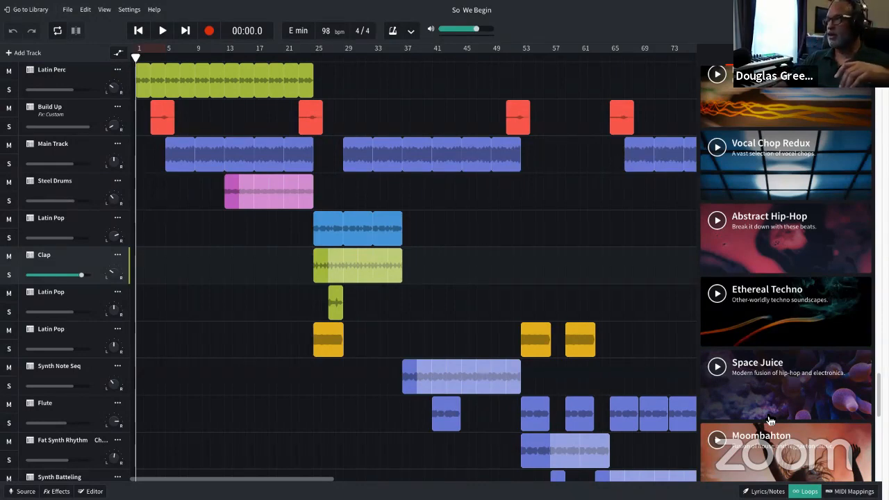
pyautogui.scroll(-5, 768, 421)
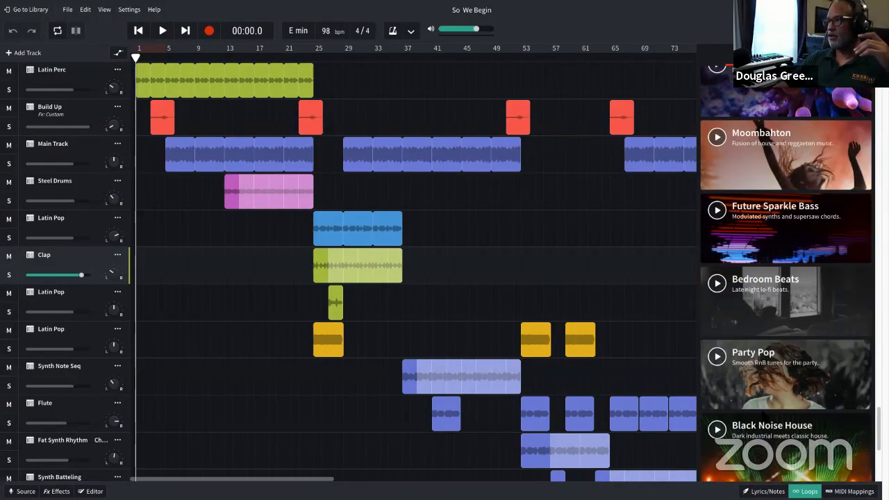
pyautogui.scroll(-3, 766, 420)
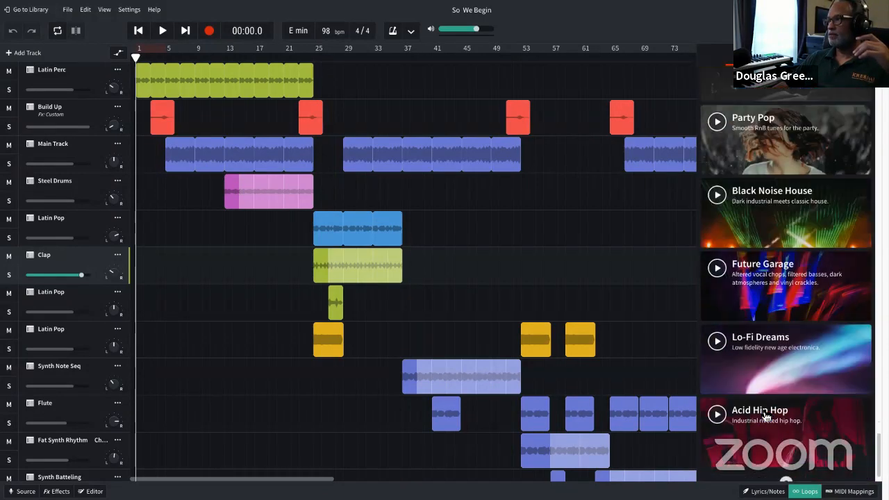
pyautogui.scroll(-9, 768, 413)
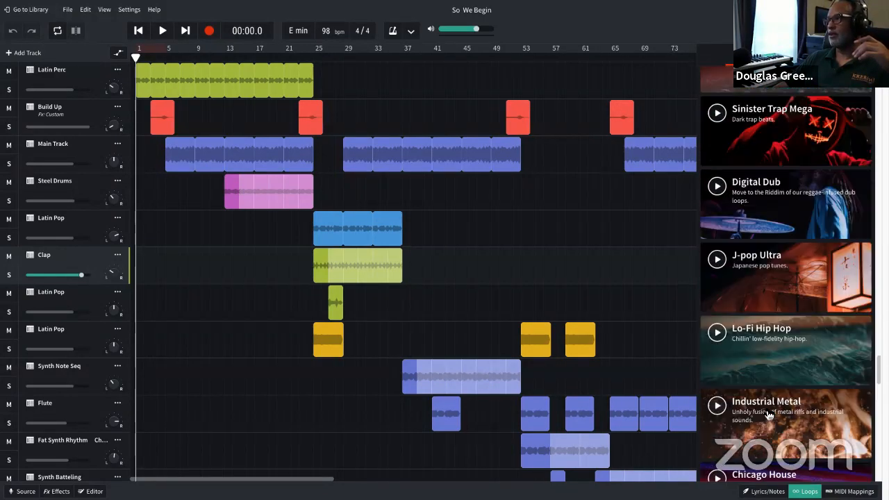
pyautogui.scroll(-1, 768, 412)
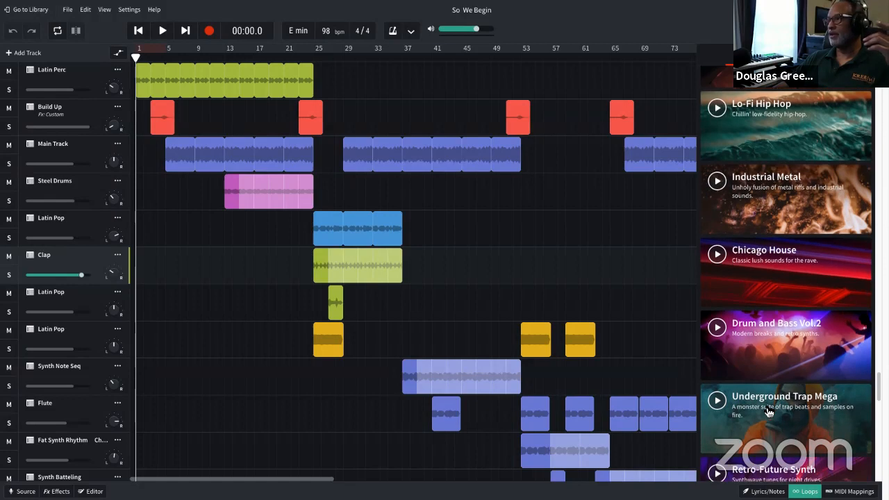
pyautogui.click(717, 327)
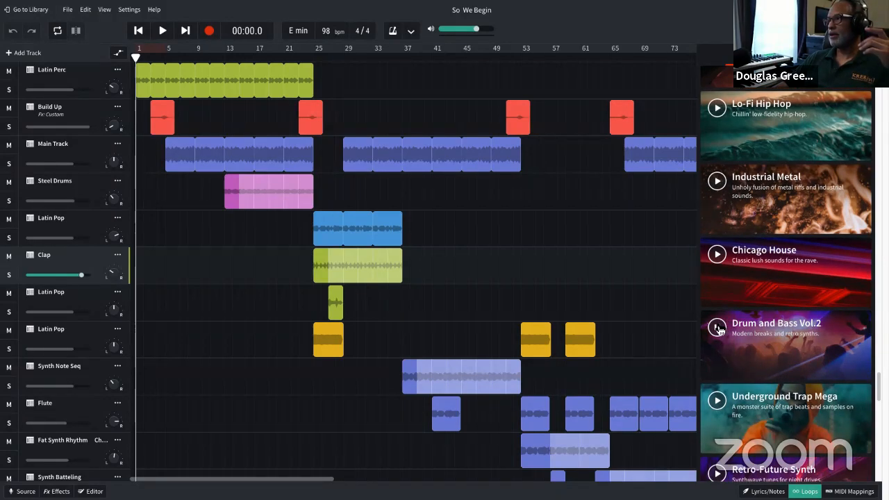
pyautogui.click(720, 329)
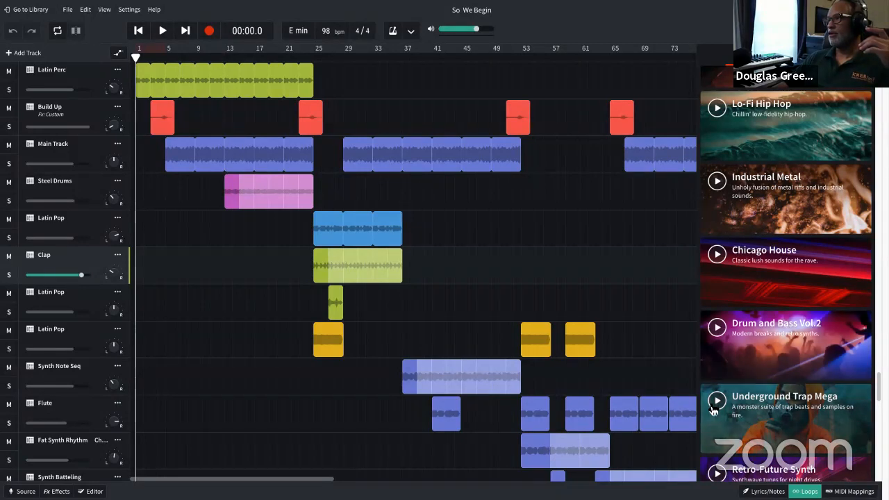
# - Preview the Underground Trap Mega and Atmospheric Dub Techno loop packs
pyautogui.scroll(-2, 750, 403)
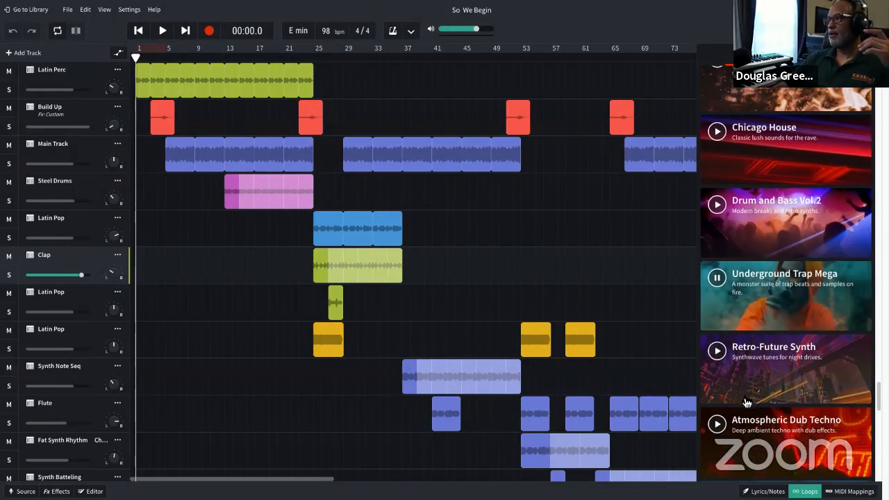
pyautogui.scroll(-1, 746, 401)
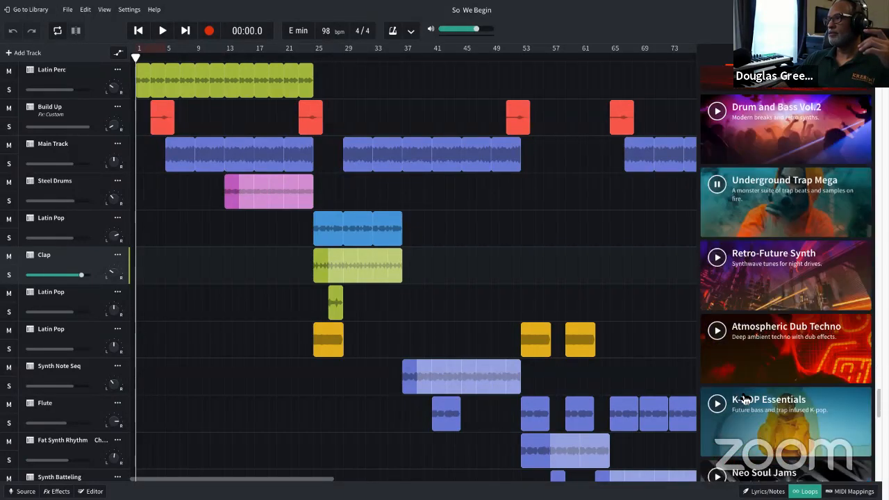
pyautogui.click(717, 336)
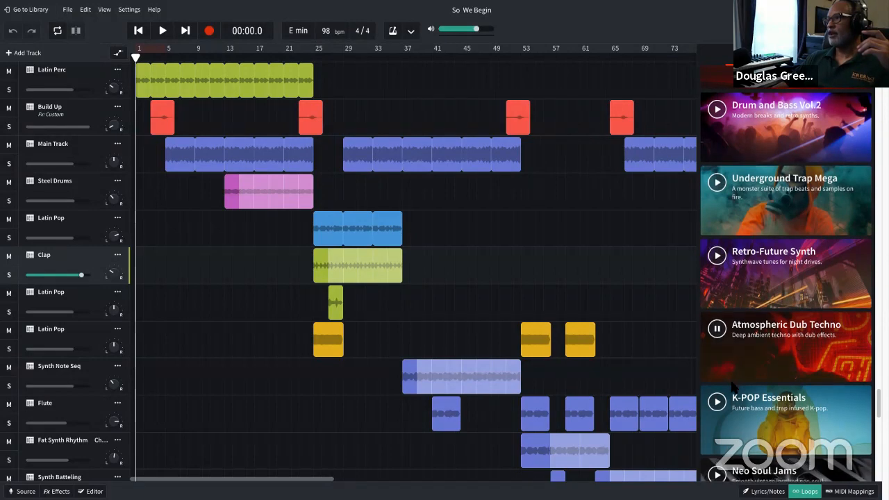
# - Browse the remaining packs down to 8-Bit Revamp, preview Minimal Masters and stop its playback
pyautogui.scroll(-2, 730, 384)
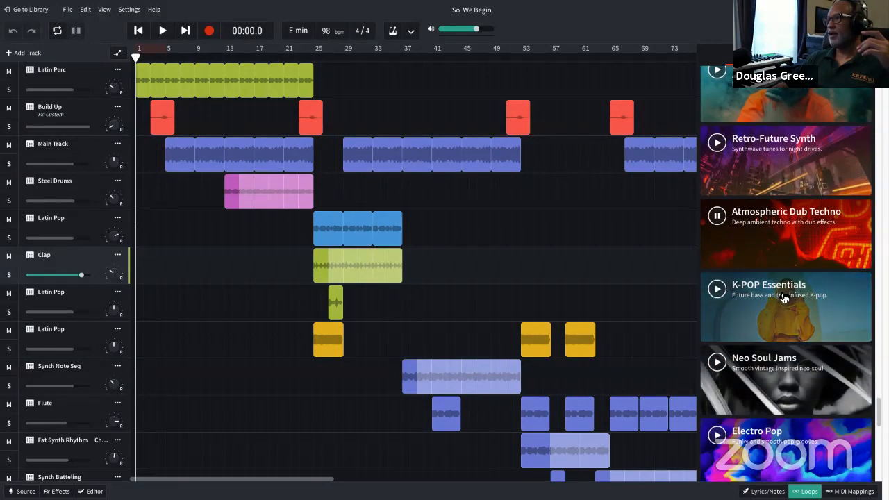
pyautogui.scroll(-1, 717, 361)
pyautogui.scroll(-4, 715, 368)
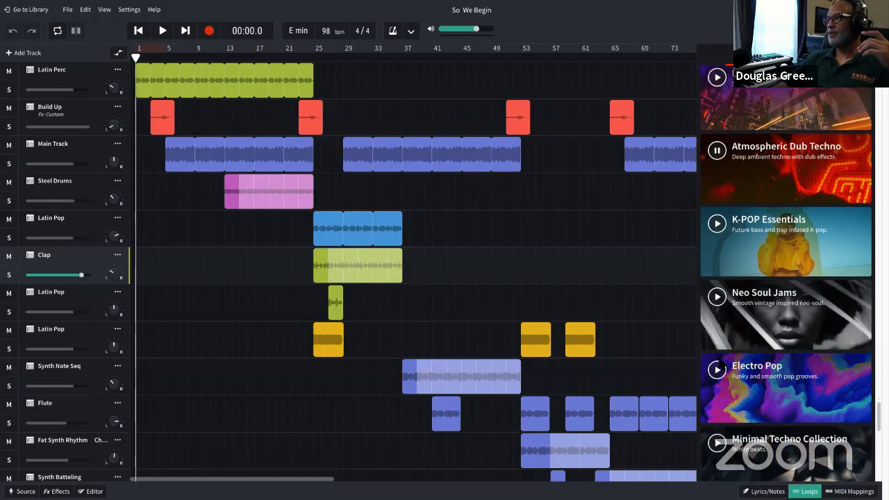
pyautogui.scroll(-6, 716, 368)
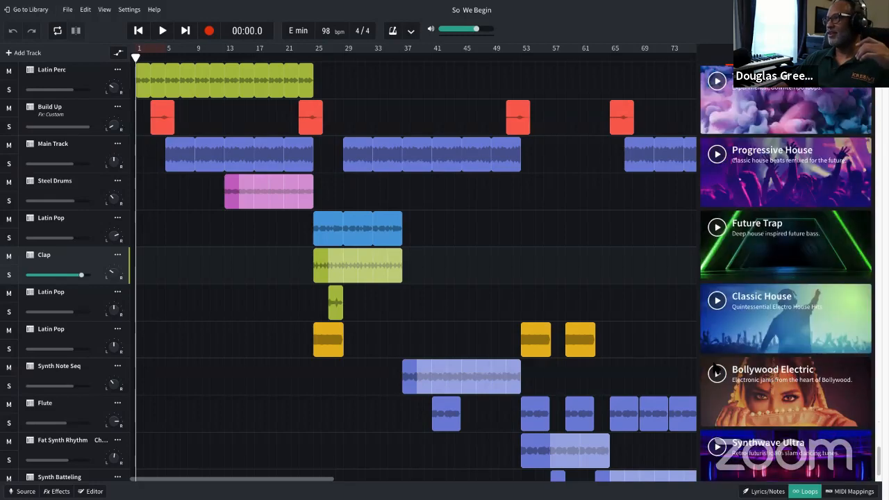
pyautogui.scroll(-4, 772, 407)
pyautogui.scroll(-8, 772, 406)
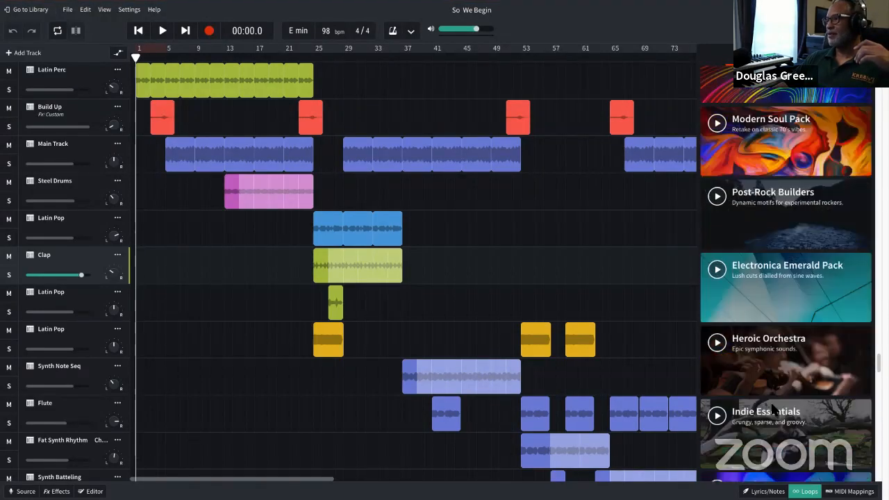
pyautogui.scroll(-12, 771, 408)
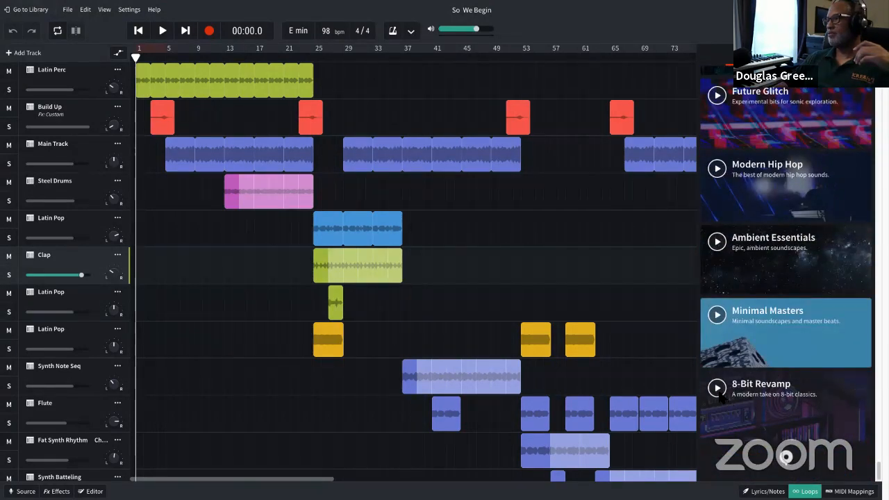
pyautogui.click(717, 316)
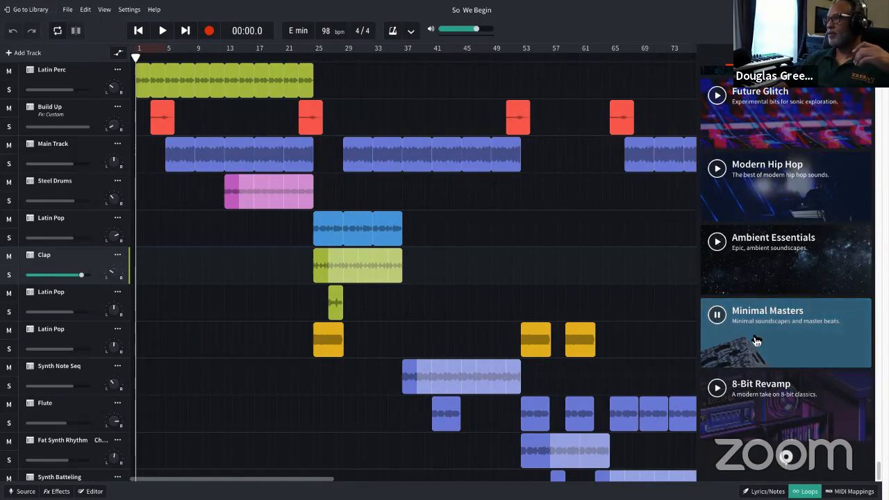
pyautogui.scroll(2, 776, 393)
pyautogui.scroll(-2, 776, 393)
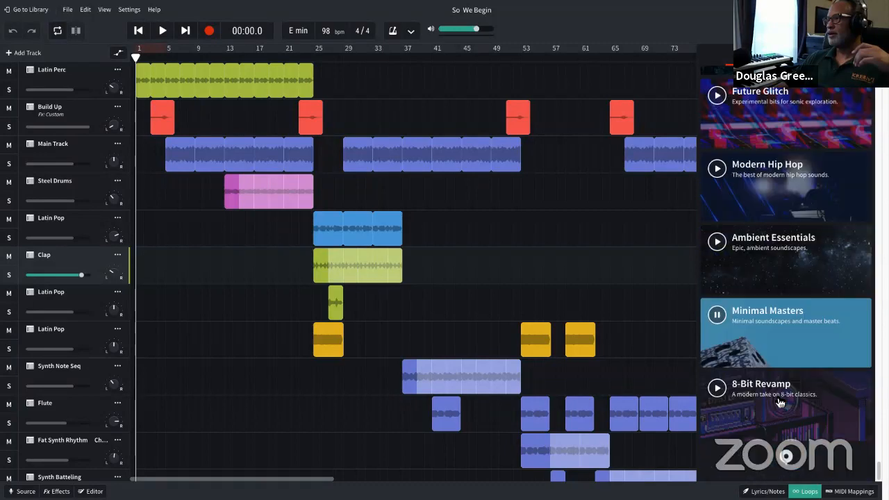
pyautogui.click(717, 316)
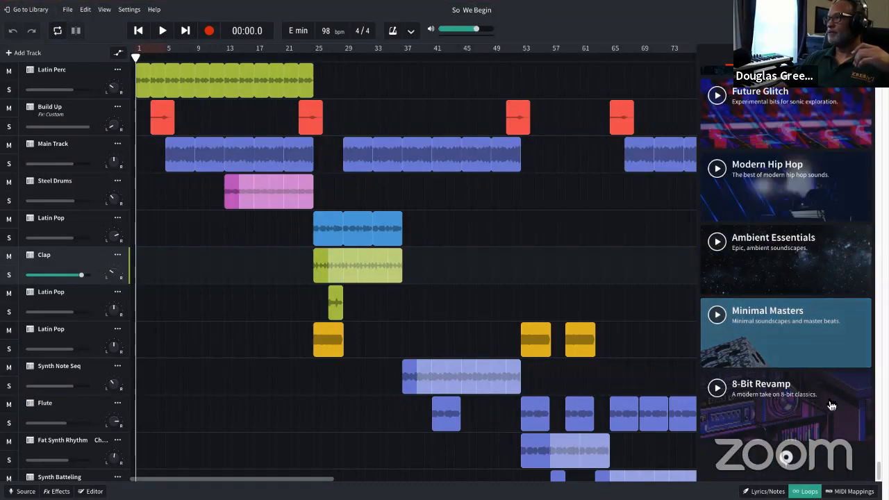
# - Return to the Latin Pop pack in the upper part of the loop library and preview it
pyautogui.scroll(-5, 850, 382)
pyautogui.scroll(20, 847, 368)
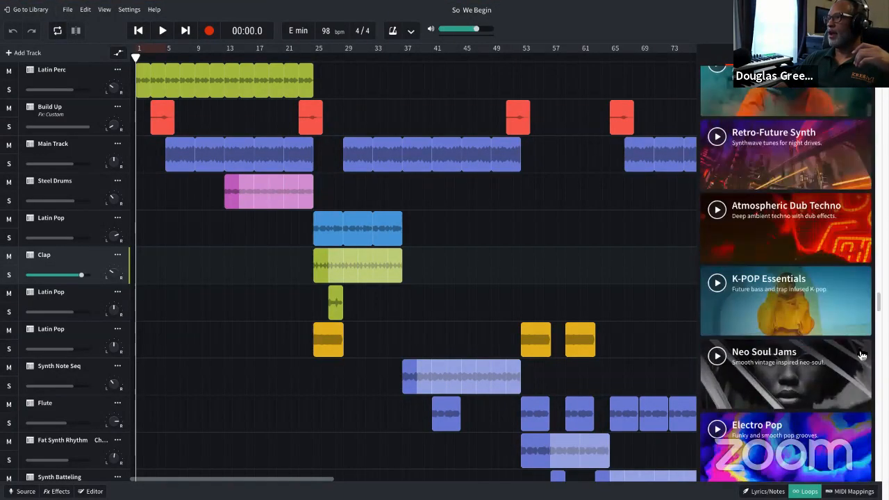
pyautogui.scroll(10, 834, 350)
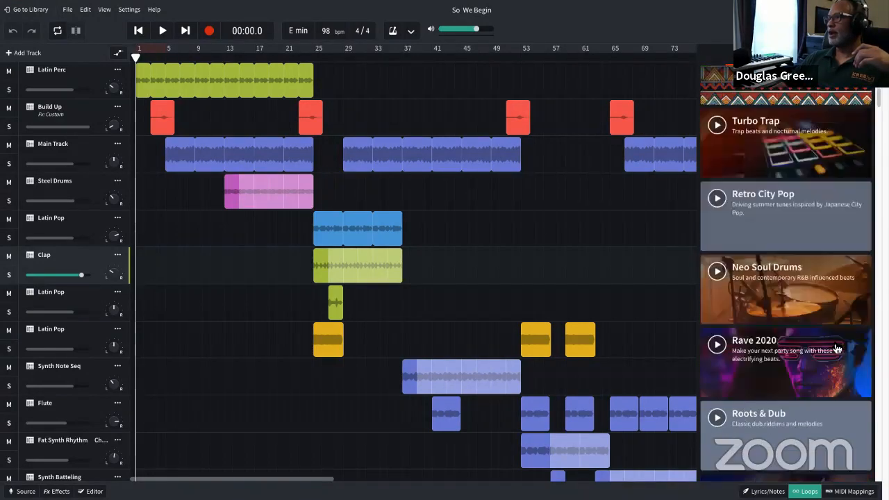
pyautogui.scroll(-5, 840, 347)
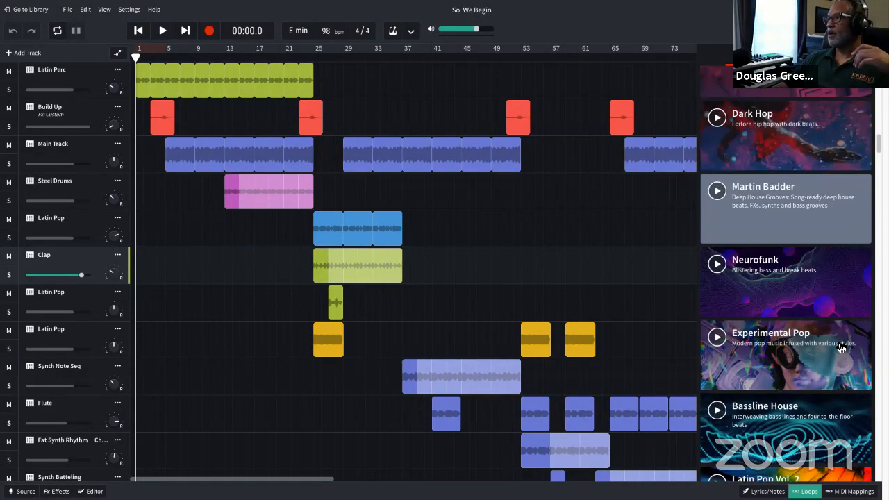
pyautogui.scroll(-3, 840, 347)
pyautogui.scroll(-5, 840, 349)
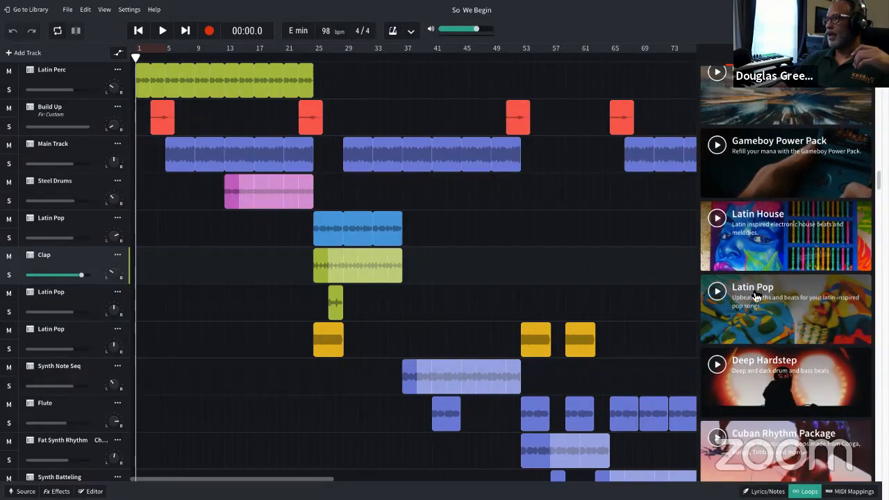
pyautogui.click(718, 295)
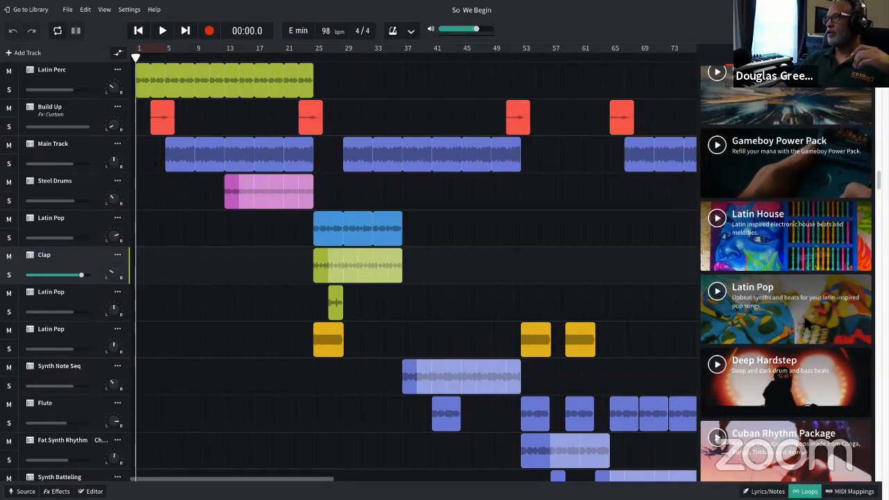
# - Open the Latin Pop pack's loop list and audition the Latin Groove Rezo Mallet loop
pyautogui.click(790, 313)
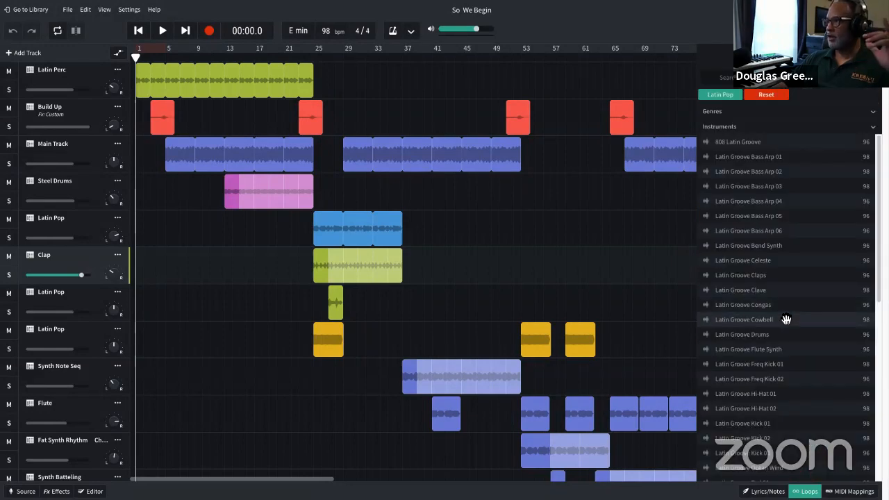
pyautogui.scroll(-10, 754, 182)
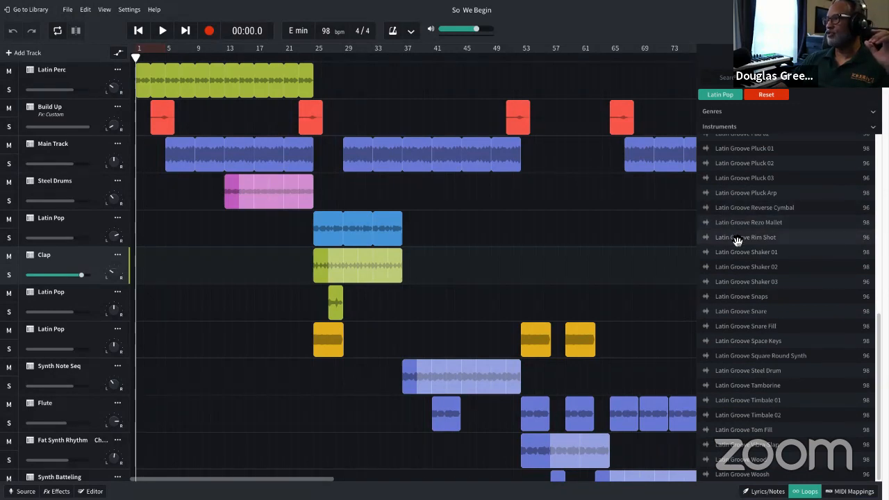
pyautogui.click(716, 226)
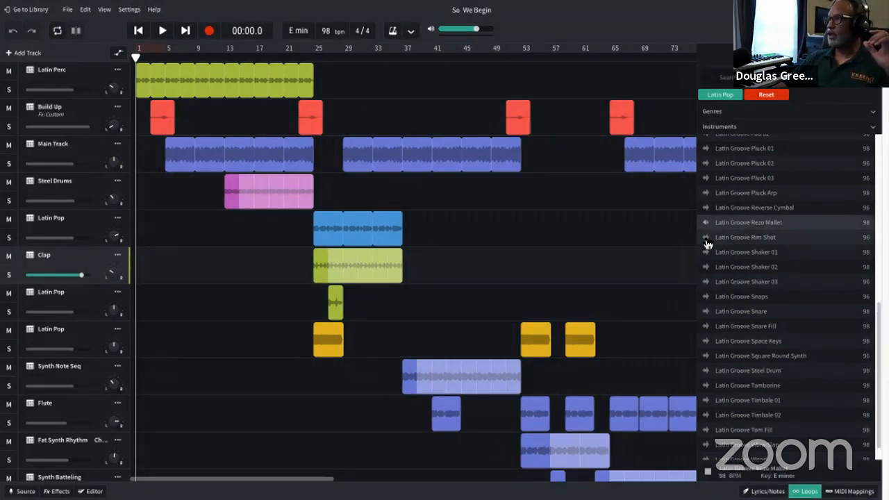
# - Audition the Latin Groove Rim Shot, Snaps, Snare, Steel Drum and Vibra-Slap loops
pyautogui.click(706, 238)
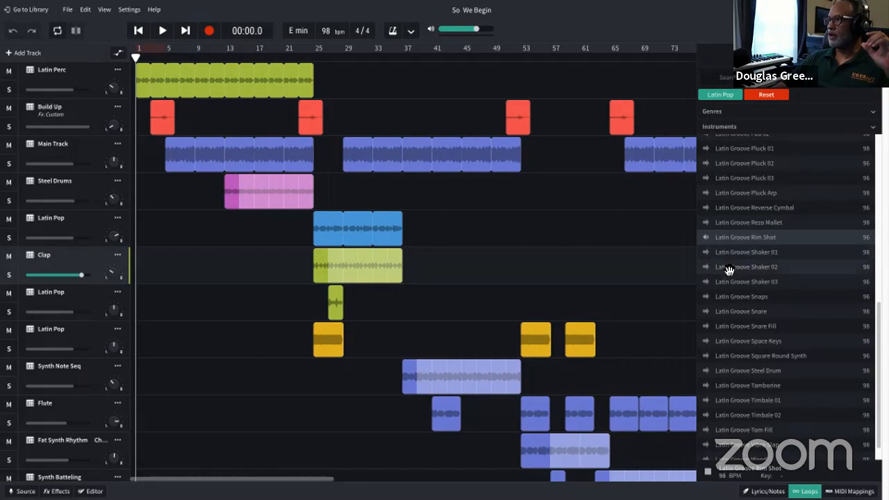
pyautogui.click(705, 303)
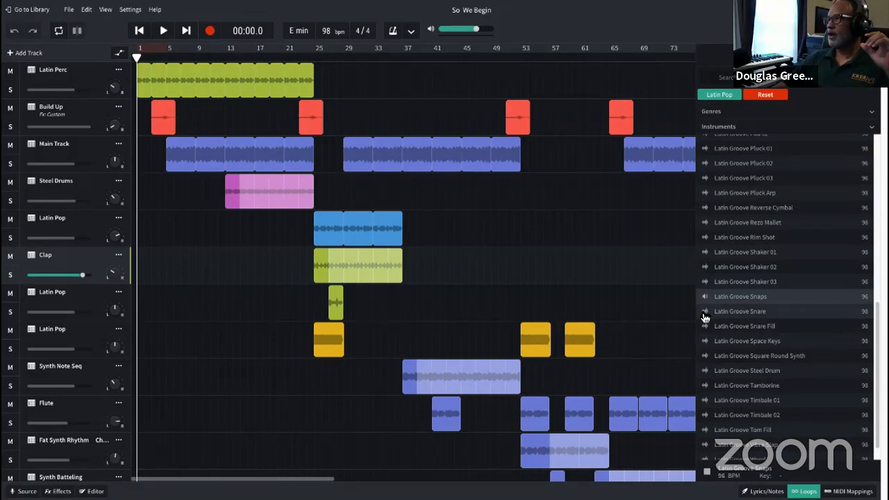
pyautogui.click(705, 313)
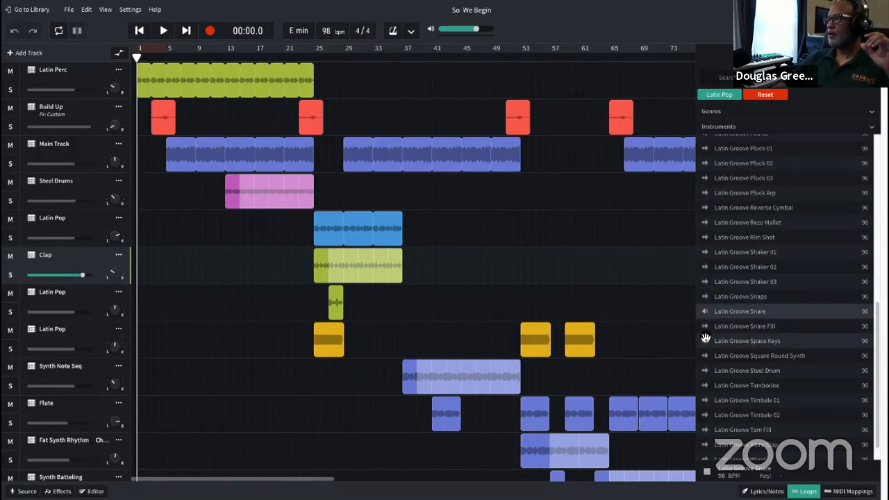
pyautogui.scroll(-2, 709, 340)
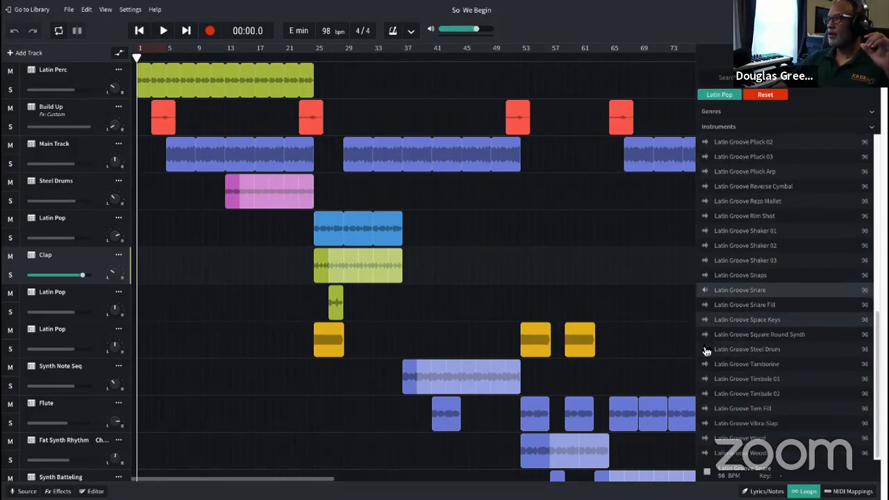
pyautogui.click(708, 354)
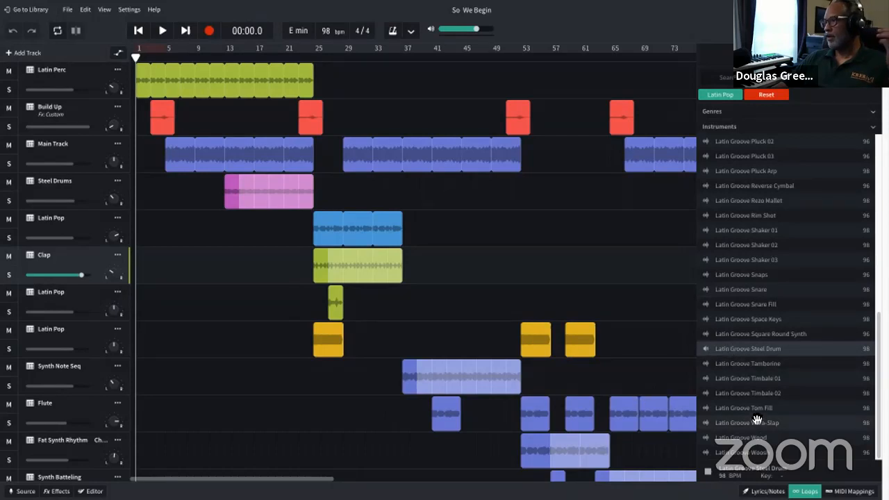
pyautogui.click(706, 424)
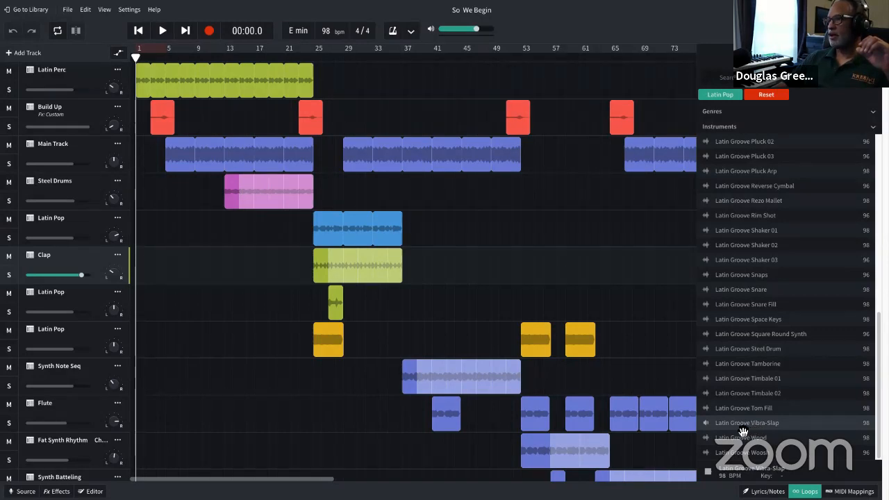
# - Add the Latin Groove Vibra-Slap loop at bar 1 on a new track below Synth Batteling and play its opening bars
pyautogui.moveTo(743, 431); pyautogui.dragTo(662, 426)
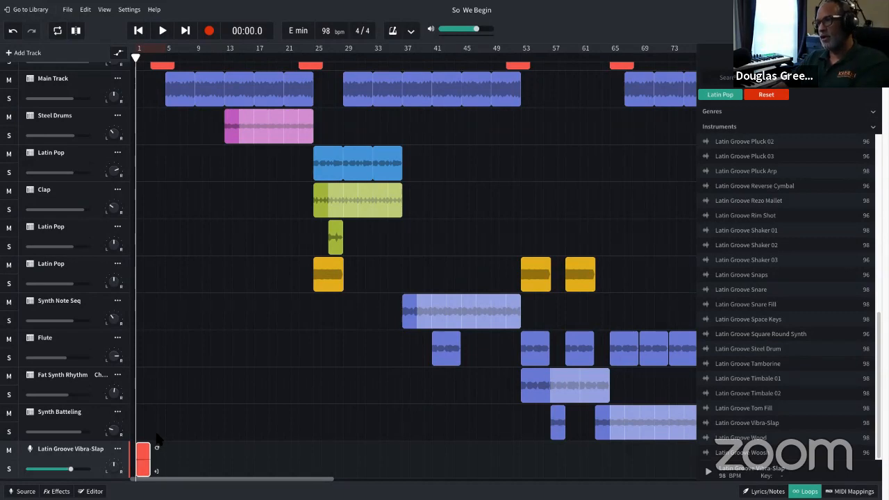
pyautogui.press('space')
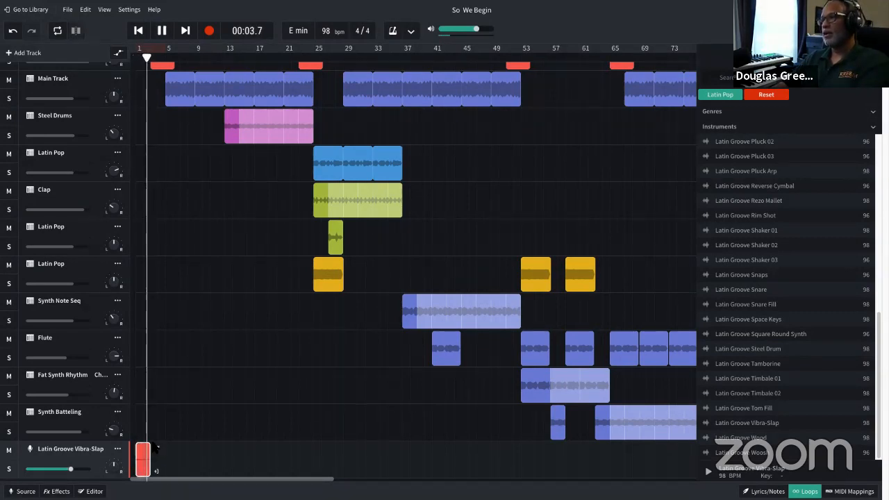
pyautogui.press('space')
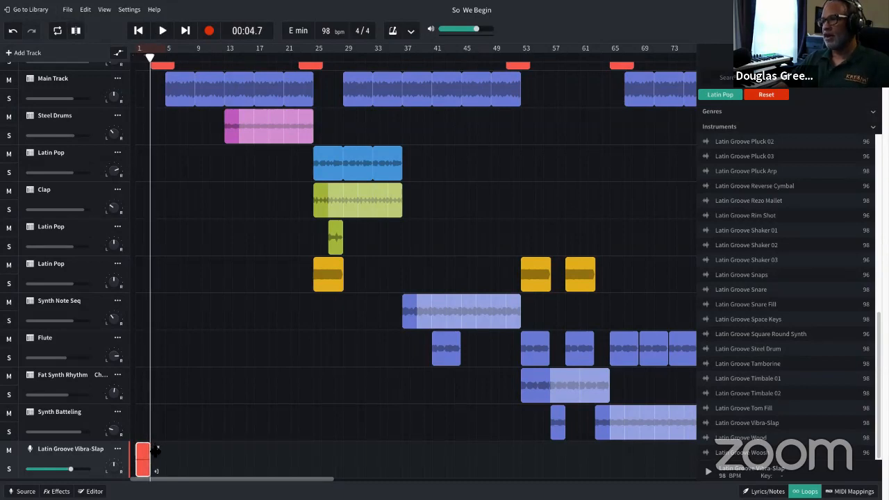
# - Loop-extend the Vibra-Slap region to just before bar 5, reviewing the snap and grid options along the way
pyautogui.moveTo(163, 451); pyautogui.dragTo(165, 453)
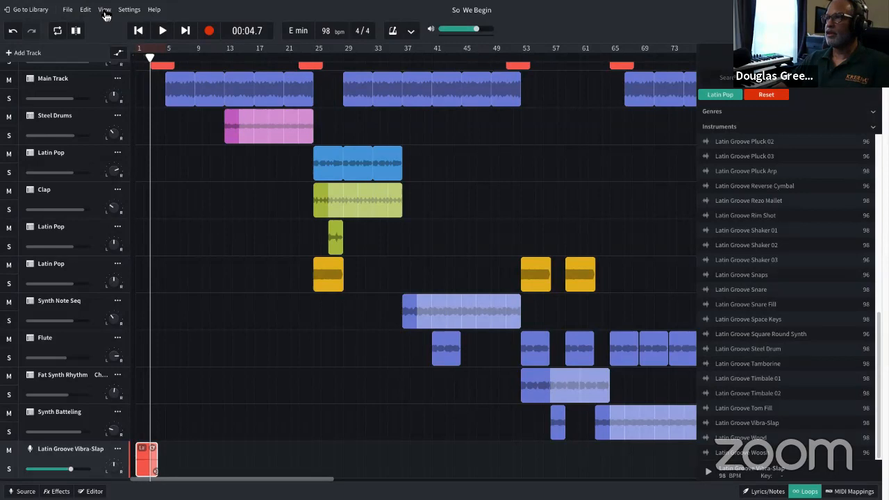
pyautogui.click(129, 13)
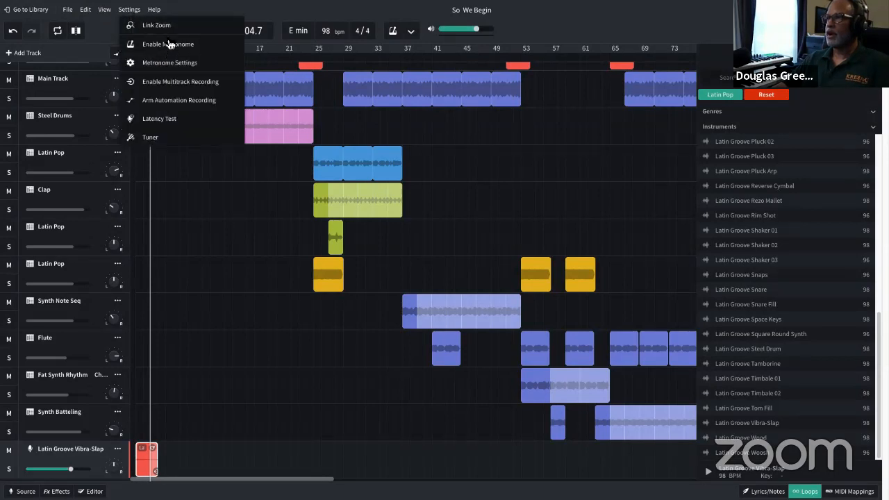
pyautogui.click(105, 11)
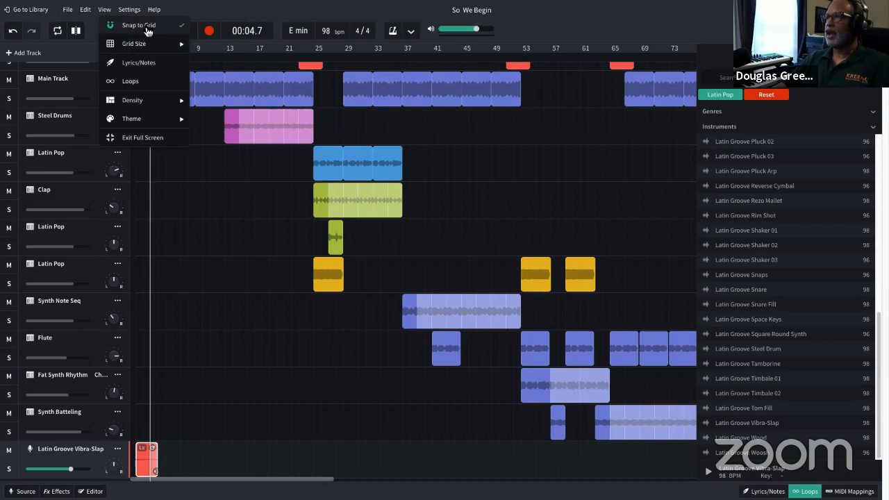
pyautogui.moveTo(141, 49)
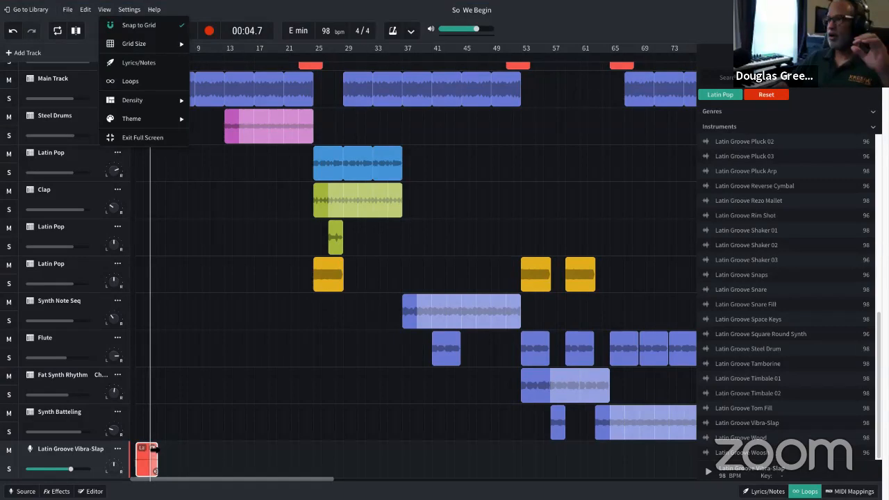
pyautogui.moveTo(155, 449); pyautogui.dragTo(159, 448)
pyautogui.click(160, 448)
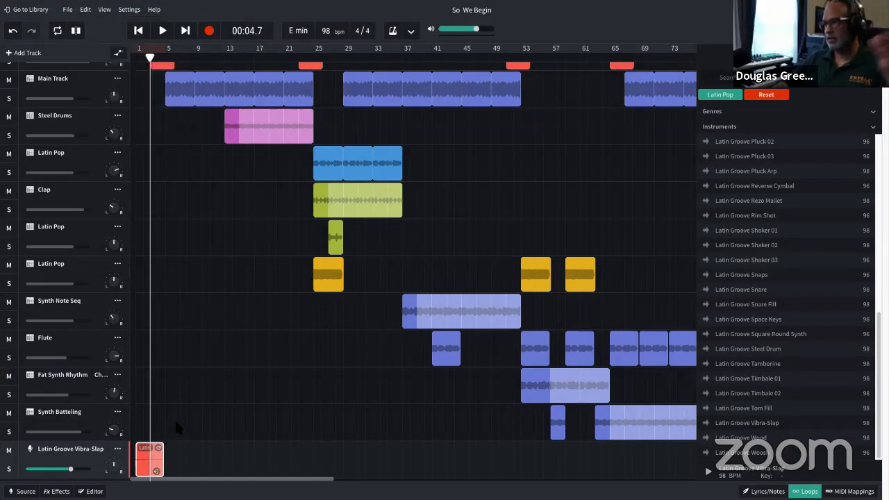
# - Play the song from the beginning past the extended Vibra-Slap region and stop playback
pyautogui.press('space')
pyautogui.press('space')
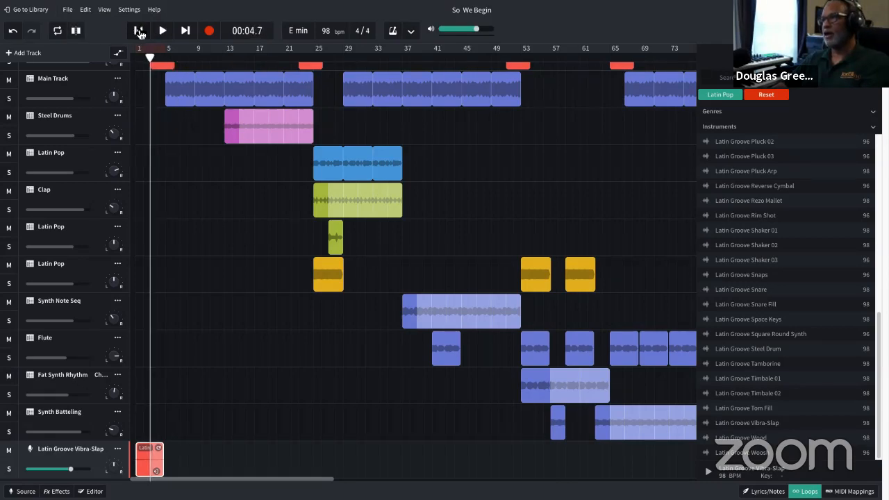
pyautogui.click(138, 31)
pyautogui.press('space')
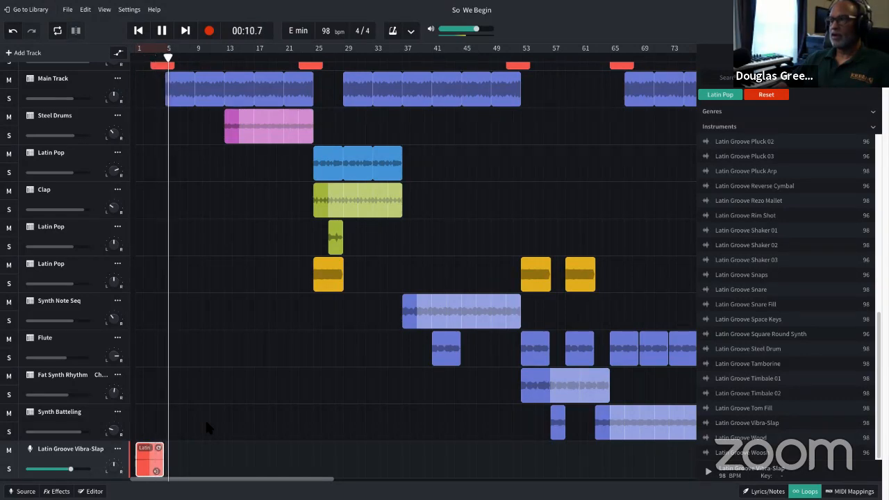
pyautogui.press('space')
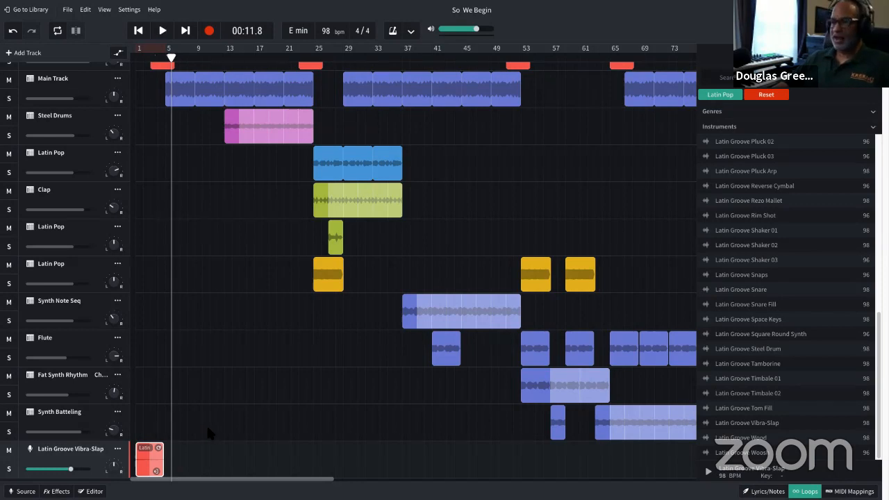
# - Extend the first Vibra-Slap region to bar 5 and place a copy of it at bar 29 on the same track
pyautogui.scroll(-1, 245, 411)
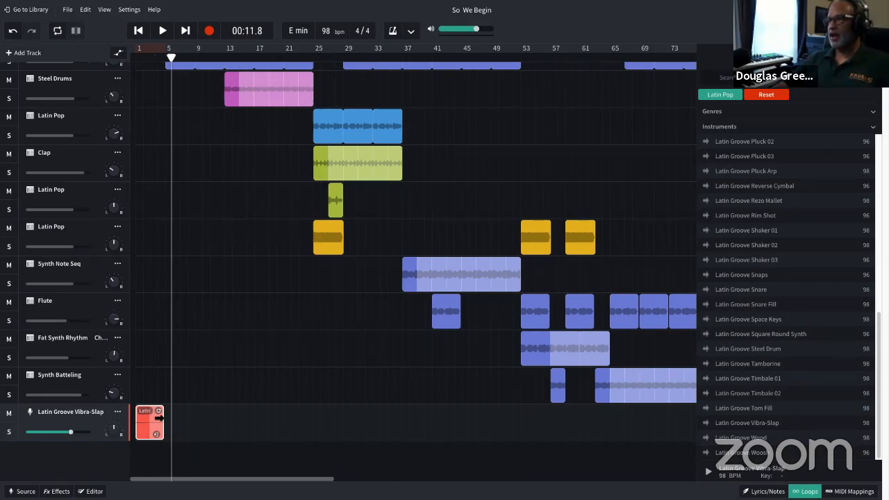
pyautogui.moveTo(160, 415)
pyautogui.mouseDown()
pyautogui.moveTo(689, 439)
pyautogui.moveTo(427, 420)
pyautogui.moveTo(147, 420)
pyautogui.moveTo(164, 414)
pyautogui.mouseUp()
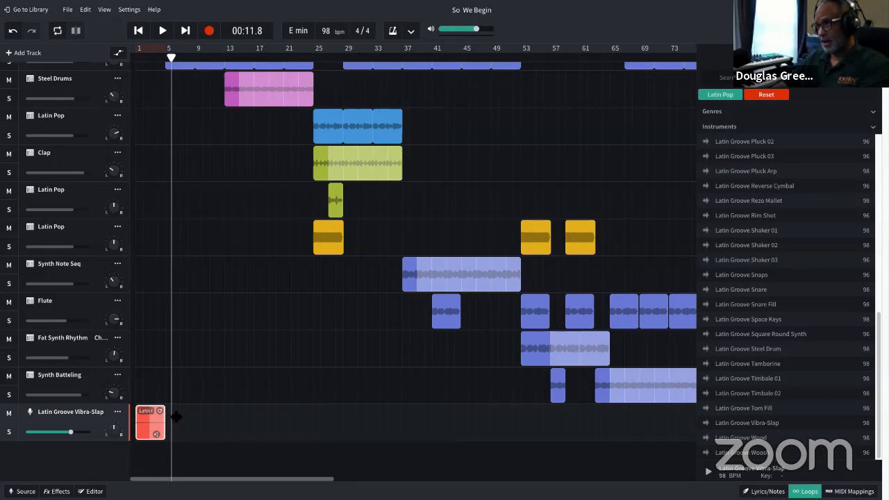
pyautogui.hotkey('ctrl', 'v')
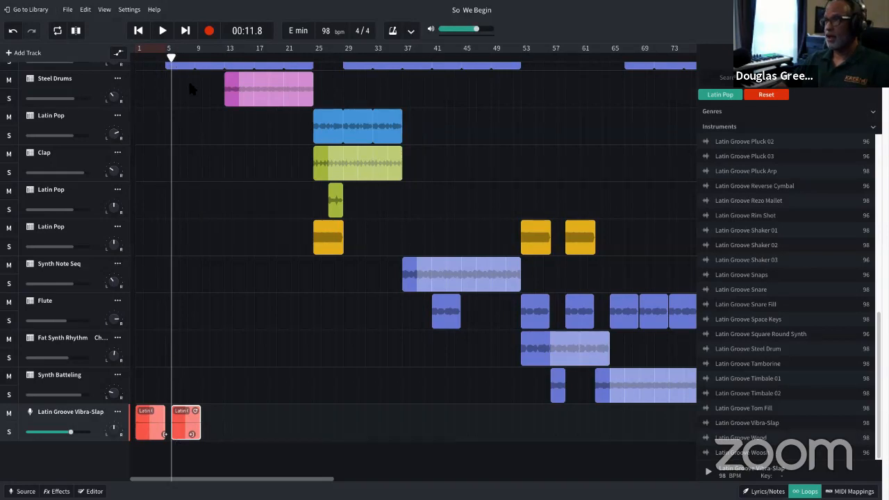
pyautogui.moveTo(172, 58)
pyautogui.mouseDown()
pyautogui.moveTo(252, 63)
pyautogui.moveTo(166, 67)
pyautogui.mouseUp()
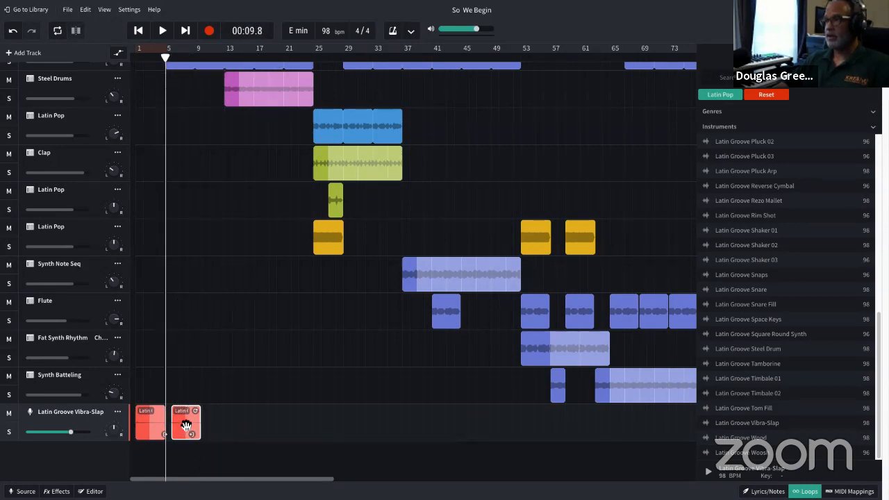
pyautogui.moveTo(193, 416); pyautogui.dragTo(354, 446)
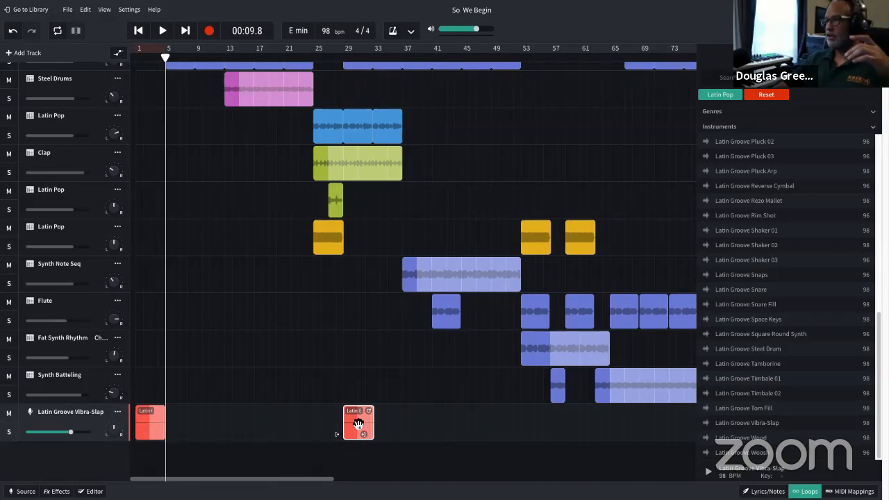
# - Duplicate the Latin Groove Vibra-Slap track with both of its regions, and undo the duplication
pyautogui.click(413, 280)
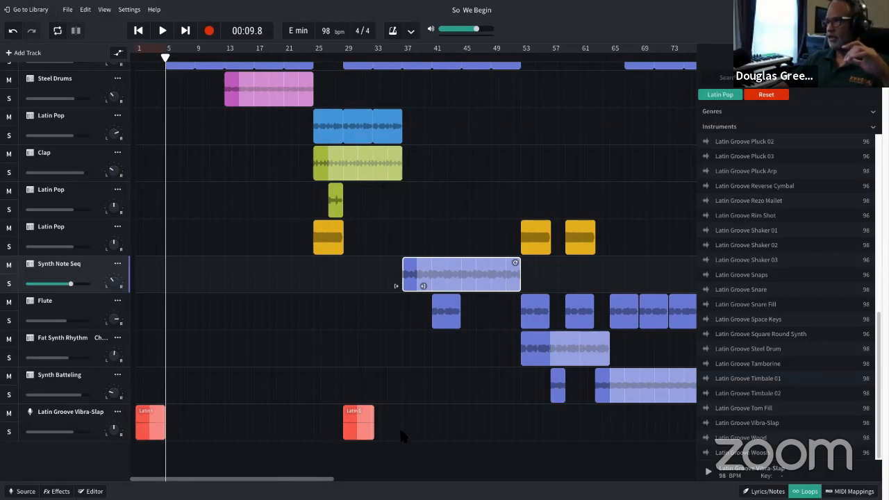
pyautogui.moveTo(405, 423); pyautogui.dragTo(156, 418)
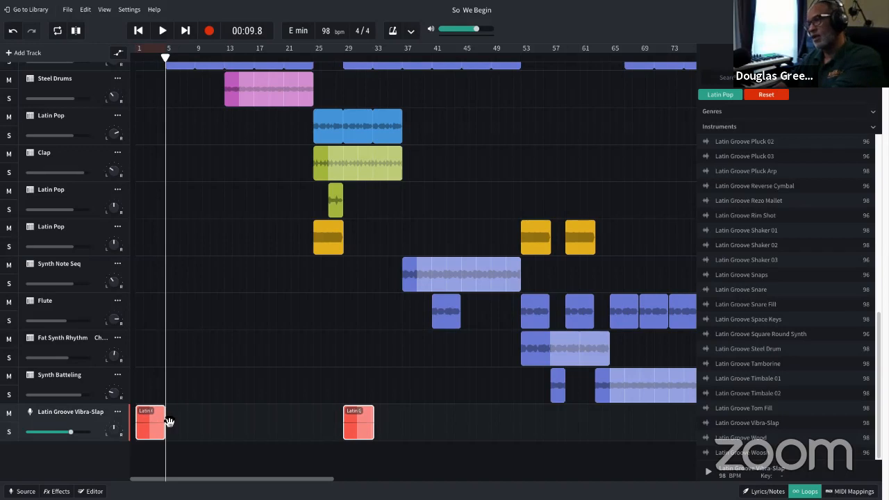
pyautogui.moveTo(113, 433)
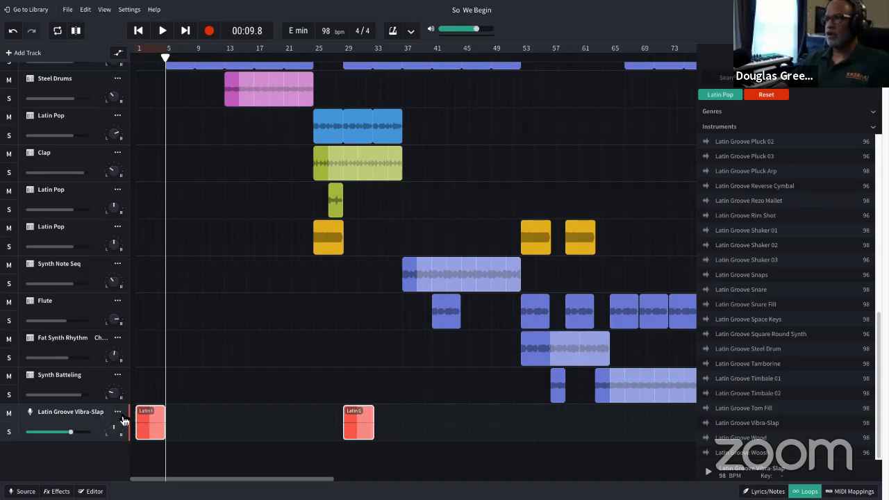
pyautogui.click(122, 415)
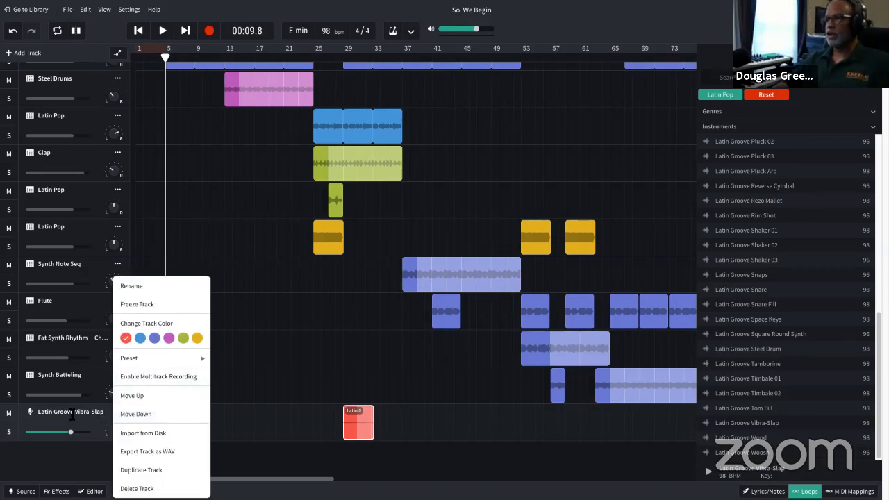
pyautogui.click(116, 412)
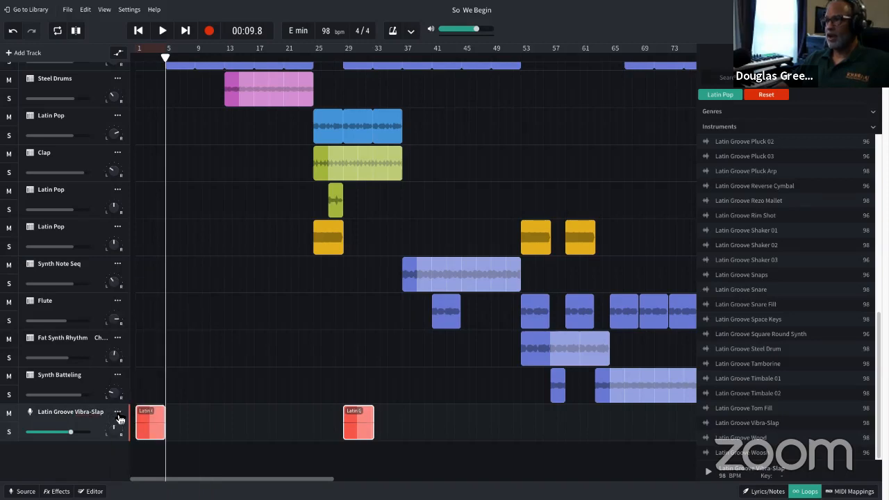
pyautogui.click(118, 412)
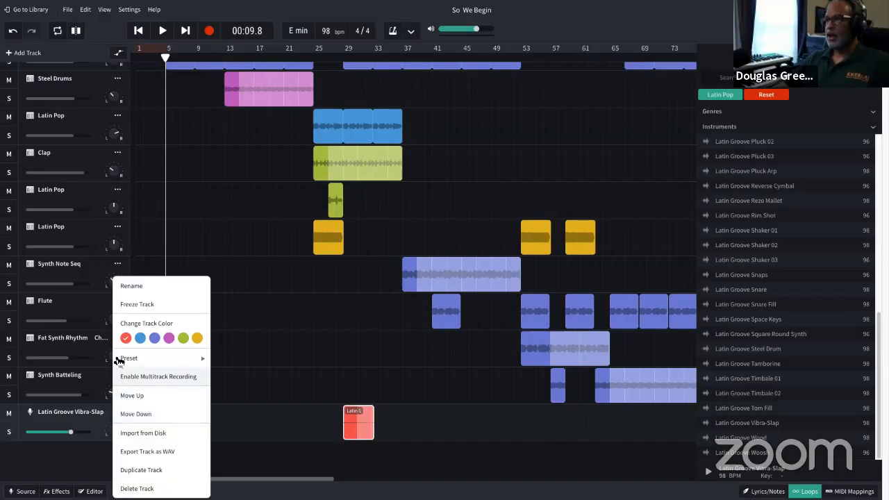
pyautogui.moveTo(119, 360)
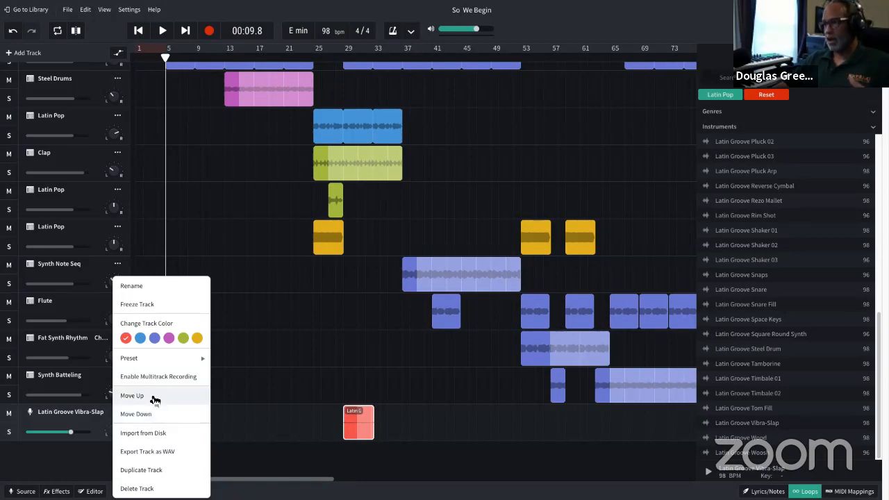
pyautogui.click(148, 470)
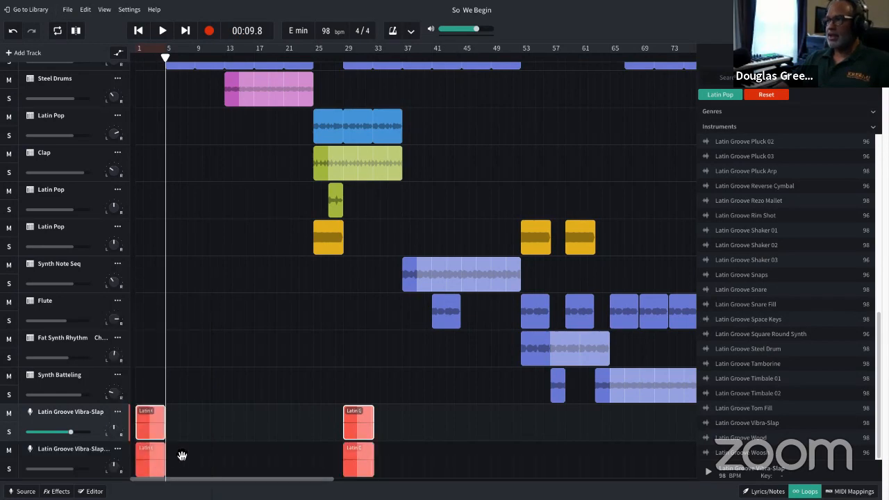
pyautogui.scroll(-1, 184, 448)
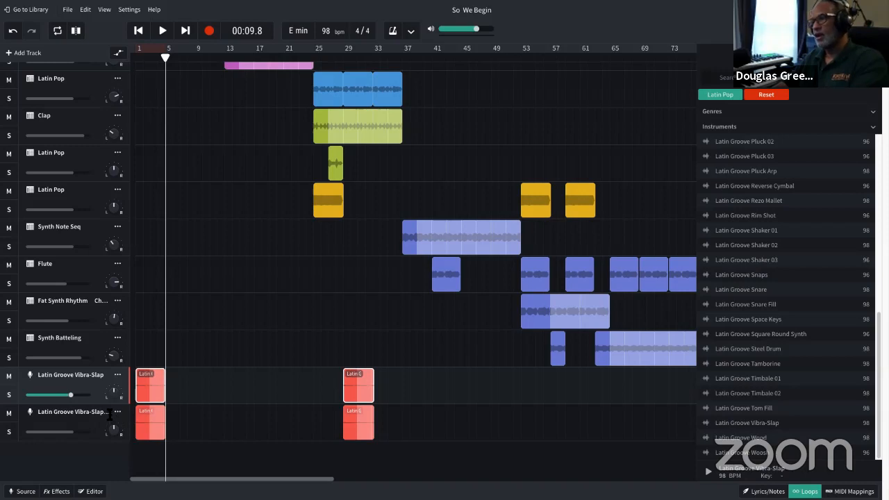
pyautogui.hotkey('ctrl', 'z')
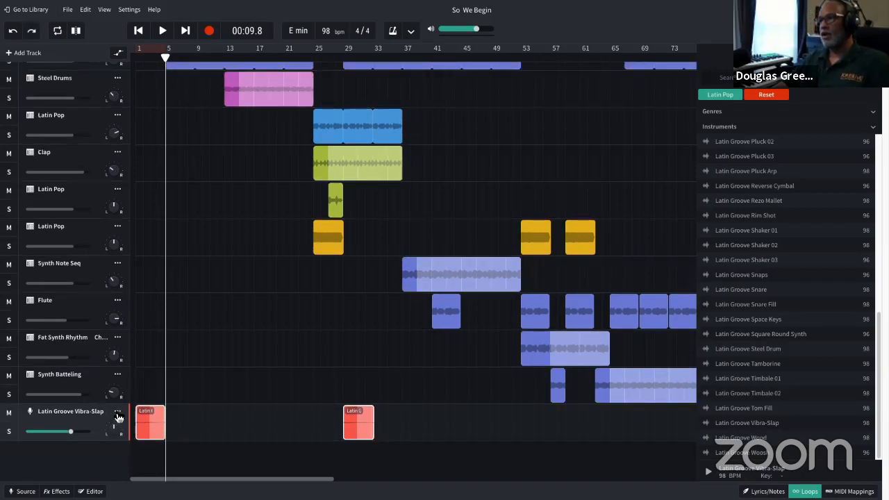
# - Delete the Latin Groove Vibra-Slap track and undo the deletion
pyautogui.click(118, 414)
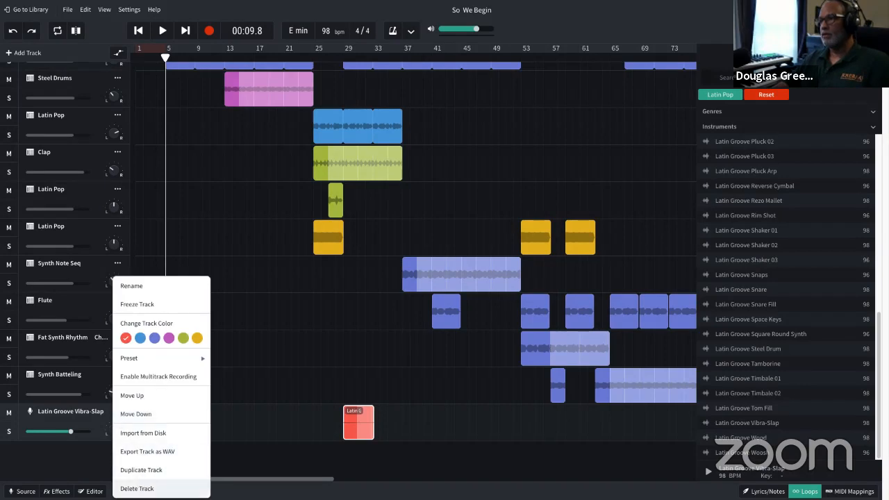
pyautogui.click(139, 488)
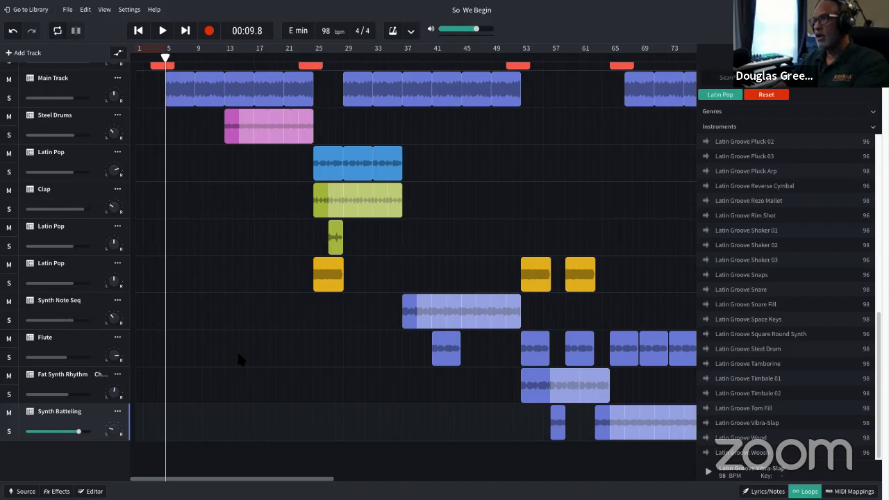
pyautogui.click(13, 33)
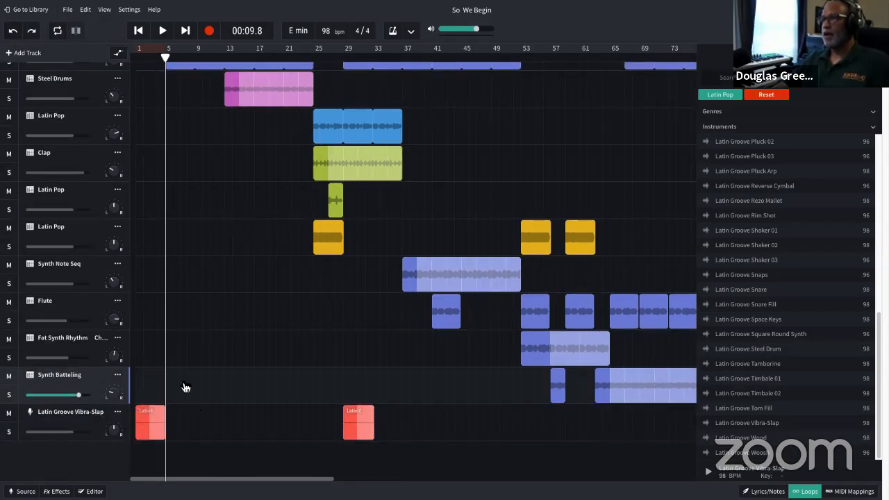
# - Redo the deletion of the Latin Groove Vibra-Slap track and undo it again
pyautogui.click(36, 33)
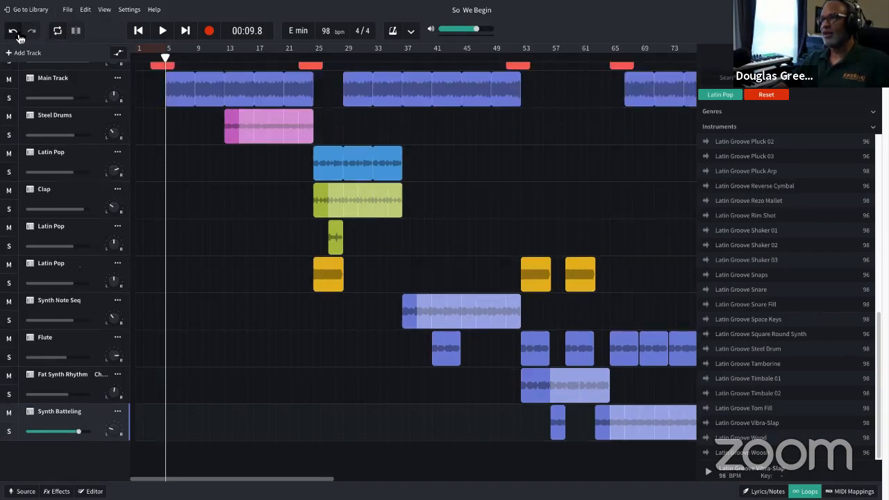
pyautogui.click(29, 33)
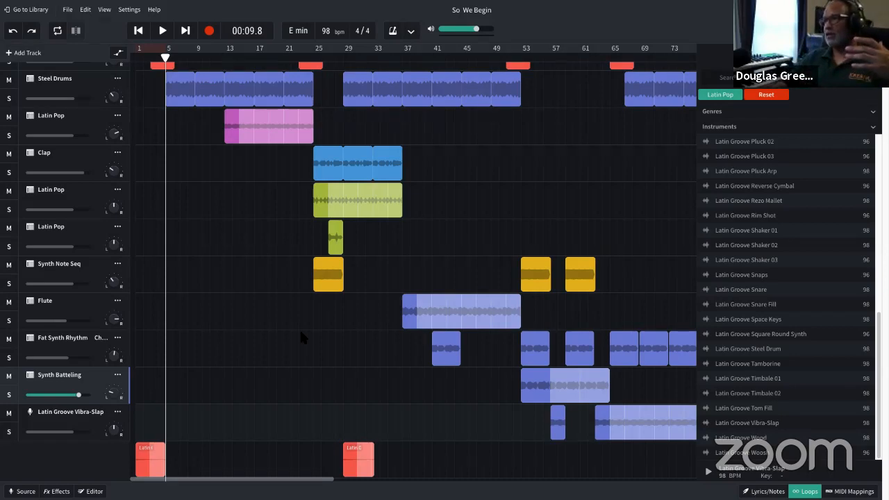
# - Delete the Vibra-Slap region at bar 29, keeping the one at bar 1
pyautogui.click(357, 452)
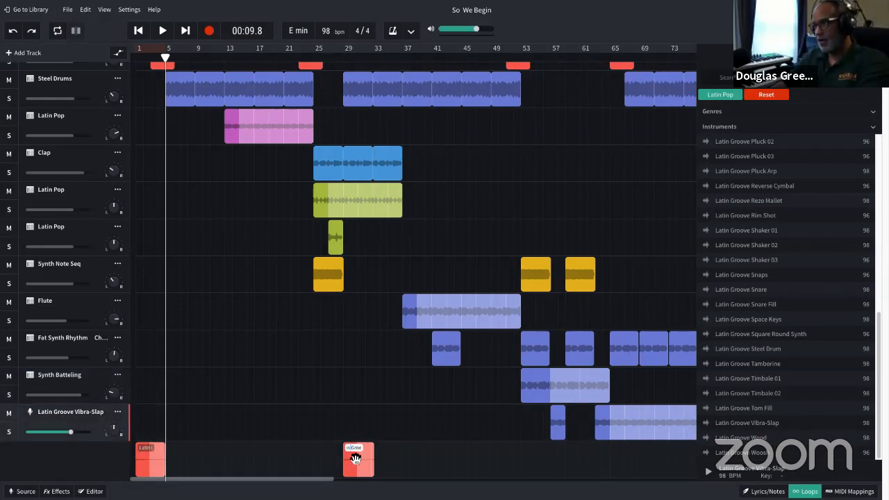
pyautogui.click(353, 455)
pyautogui.press('Delete')
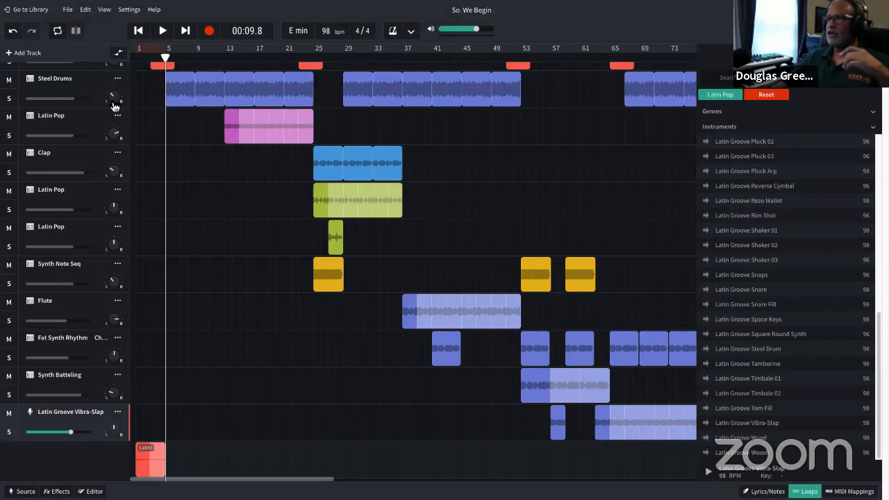
# - Look through the view options for grid snapping, grid size, lyrics, loops, density and theme without changing any
pyautogui.click(113, 13)
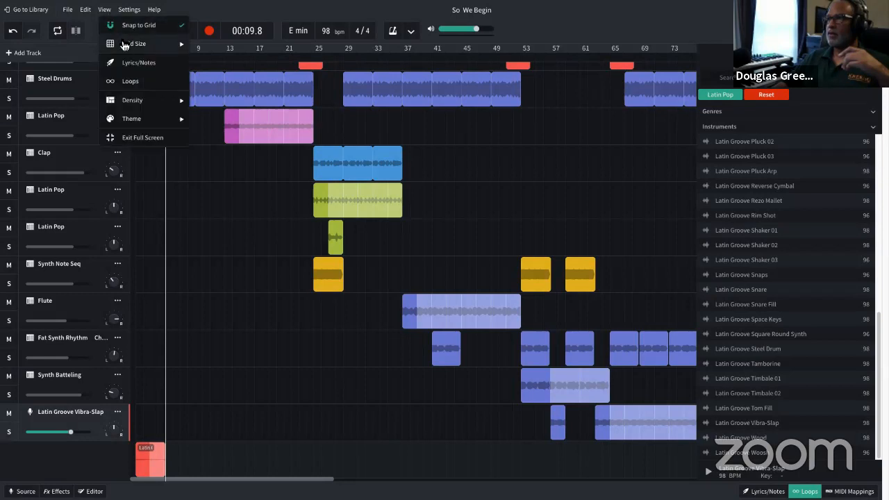
pyautogui.moveTo(127, 44)
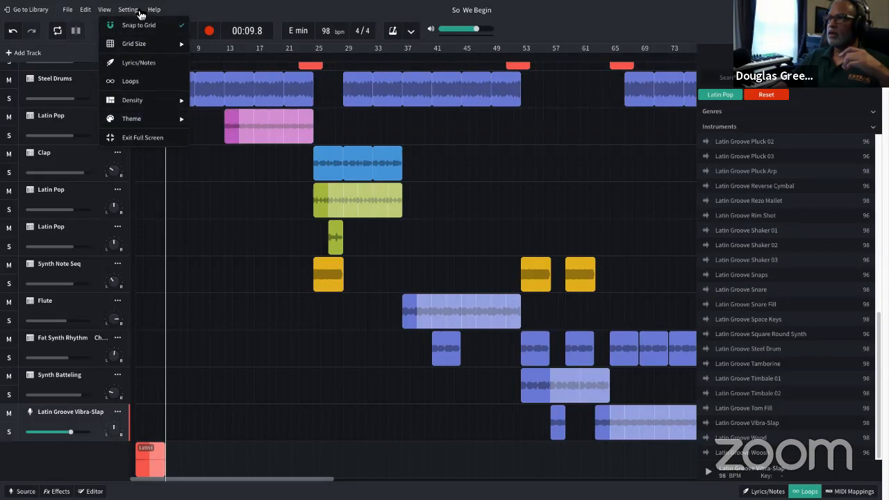
pyautogui.click(104, 14)
pyautogui.click(104, 12)
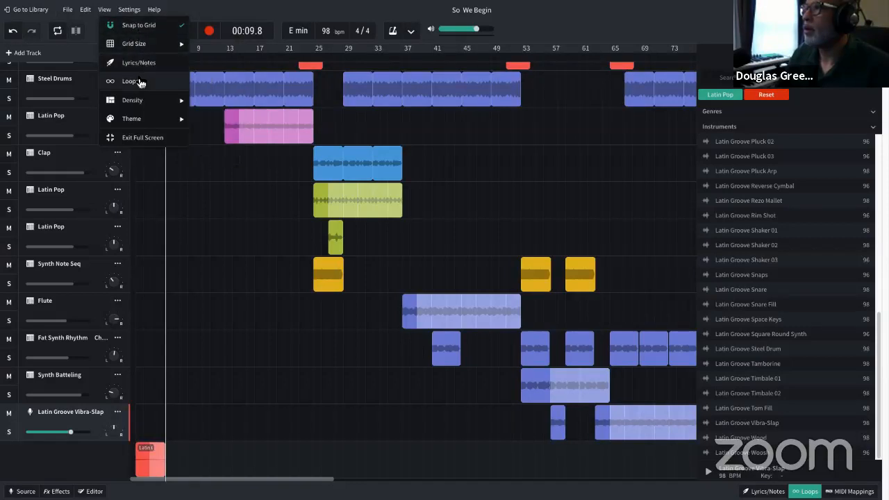
pyautogui.moveTo(132, 104)
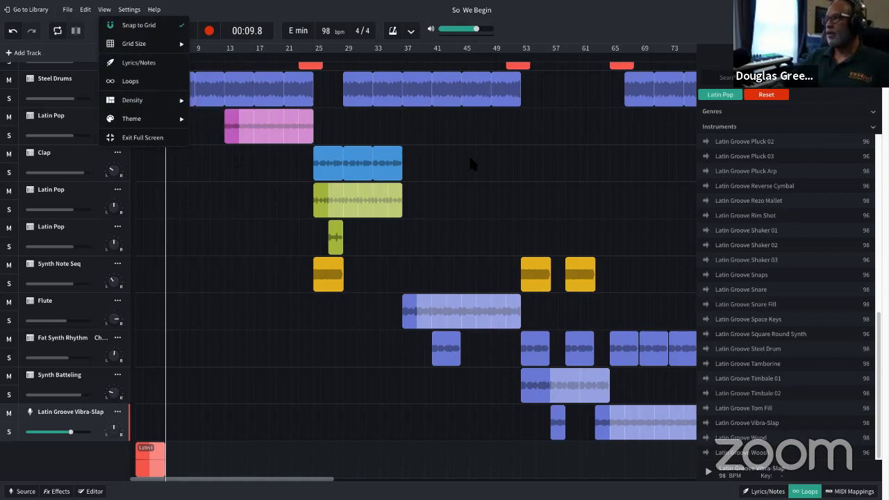
pyautogui.click(422, 129)
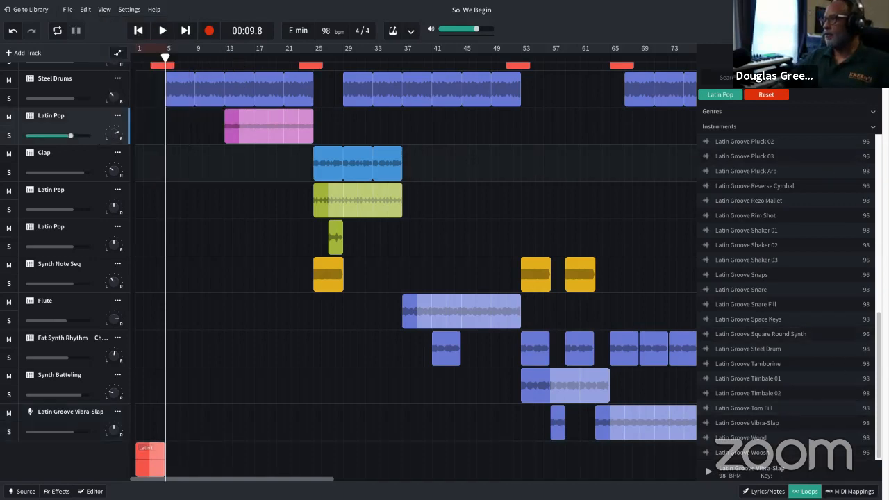
# - Enter a line of placeholder text in the project's lyrics and notes, and erase it completely
pyautogui.click(763, 491)
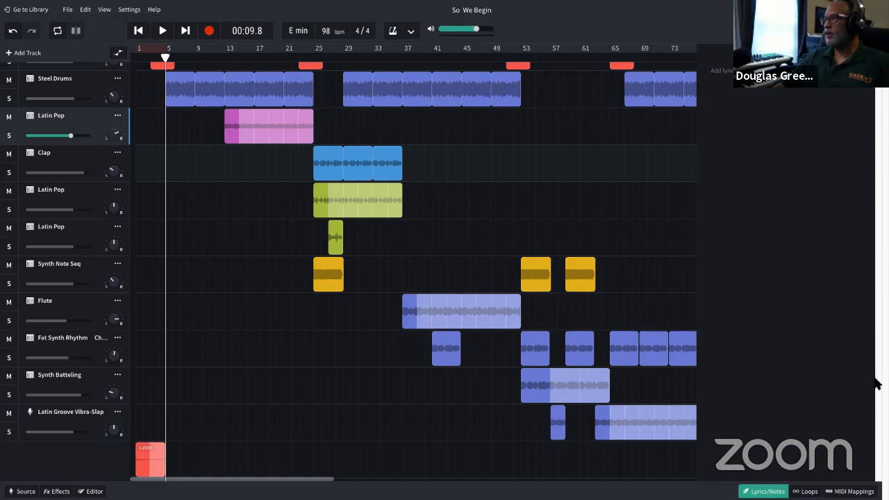
pyautogui.click(777, 171)
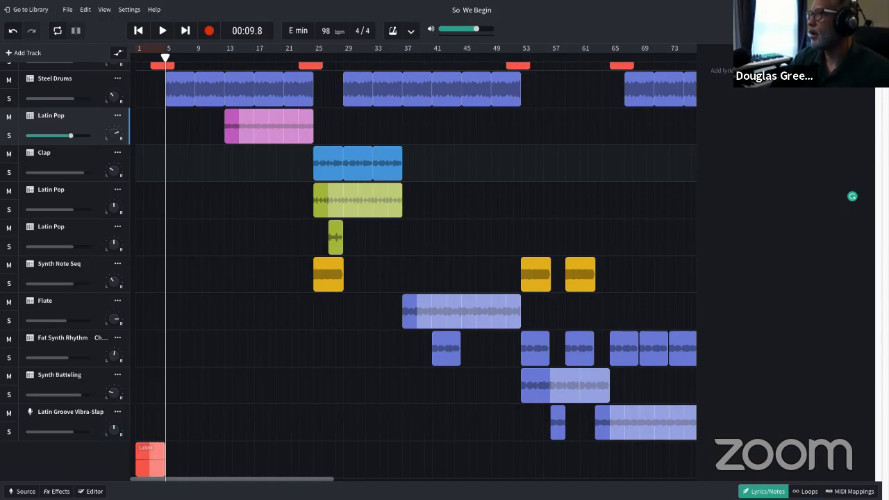
pyautogui.write('slfdkljkl')
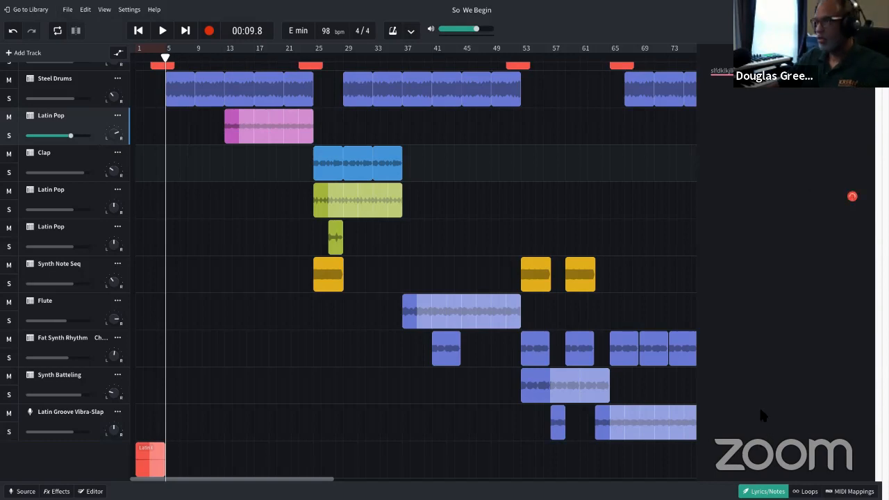
pyautogui.press('BackSpace')
pyautogui.press('BackSpace')
pyautogui.press('BackSpace')
pyautogui.press('BackSpace')
pyautogui.press('BackSpace')
pyautogui.press('BackSpace')
pyautogui.press('BackSpace')
pyautogui.press('BackSpace')
pyautogui.press('BackSpace')
pyautogui.press('BackSpace')
pyautogui.press('BackSpace')
pyautogui.press('BackSpace')
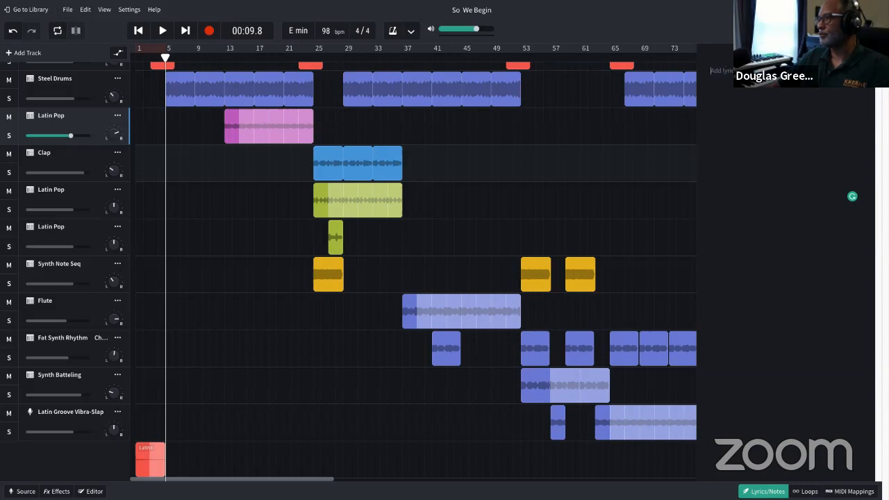
# - Show the controls available for custom MIDI mapping and leave the mapping view
pyautogui.click(852, 492)
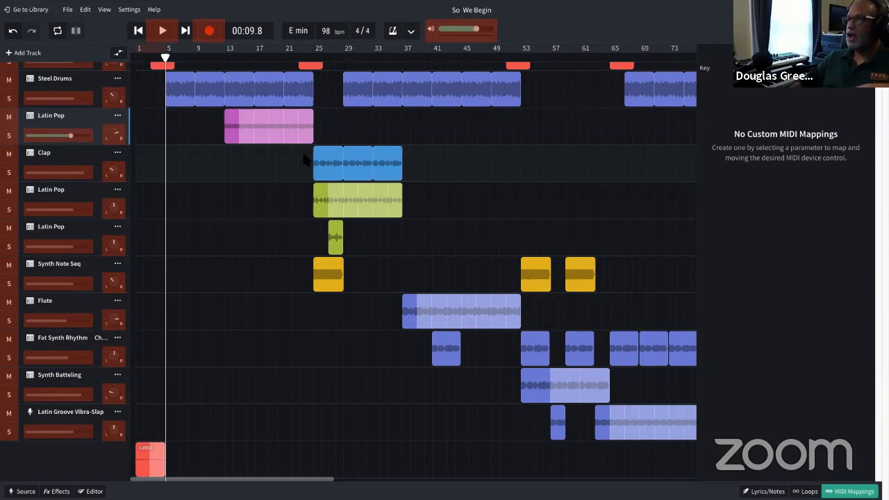
pyautogui.click(849, 491)
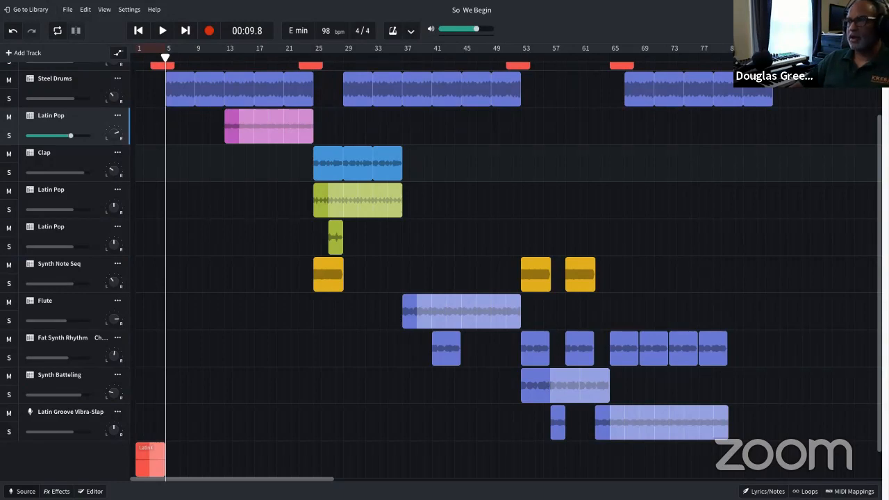
# - Examine the input source and channel choices of the Latin Pop track, and close its source settings
pyautogui.click(22, 491)
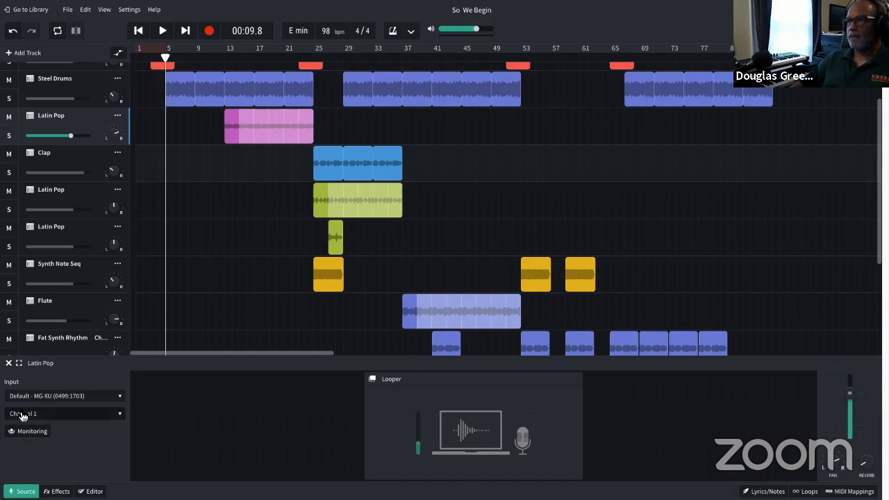
pyautogui.click(70, 415)
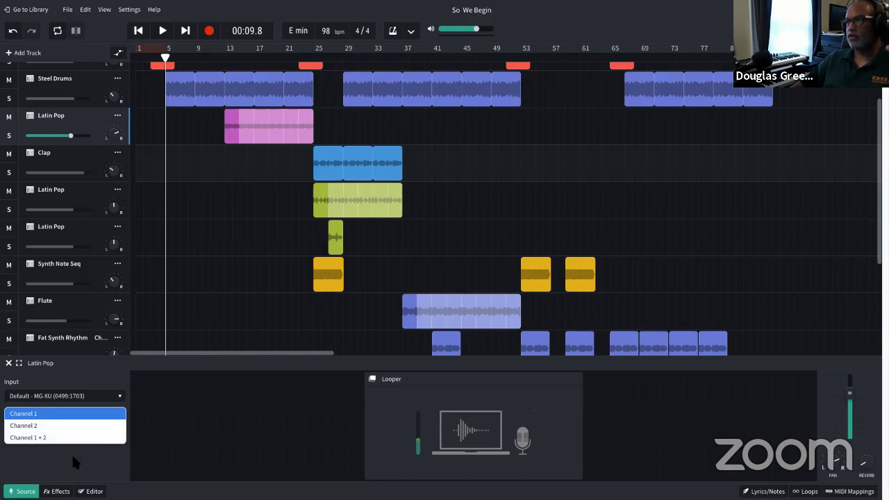
pyautogui.click(72, 453)
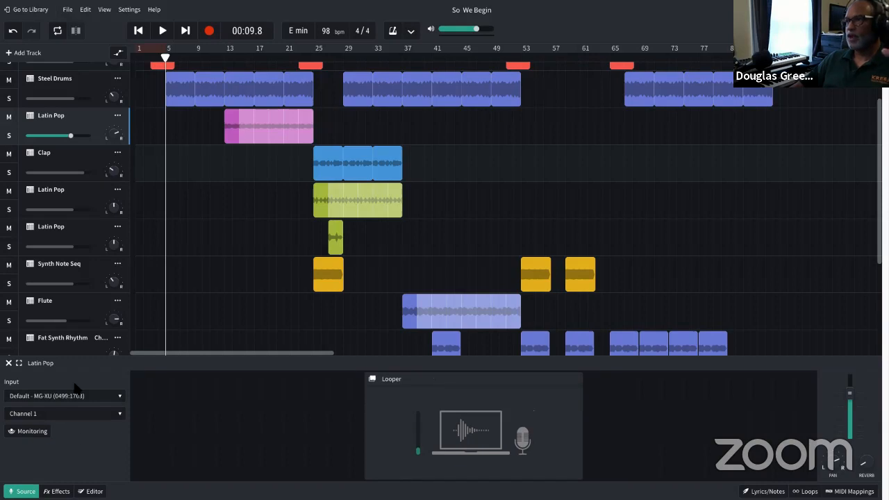
pyautogui.scroll(-1, 90, 182)
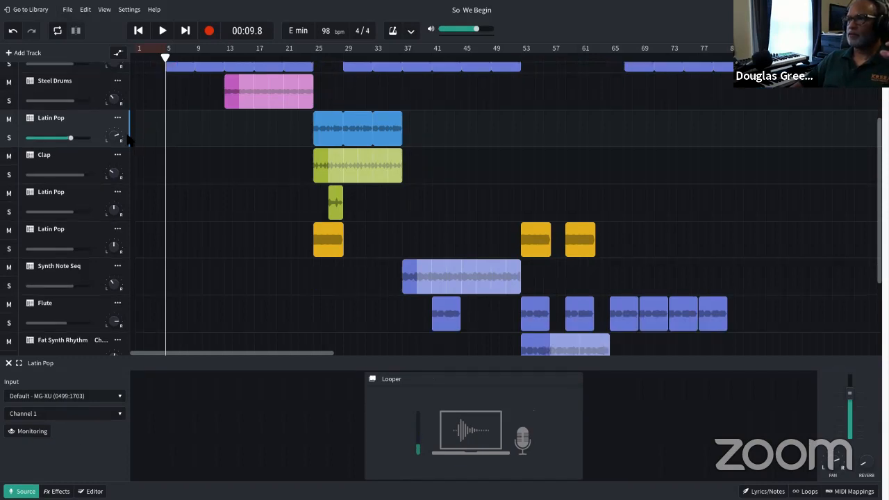
pyautogui.click(10, 366)
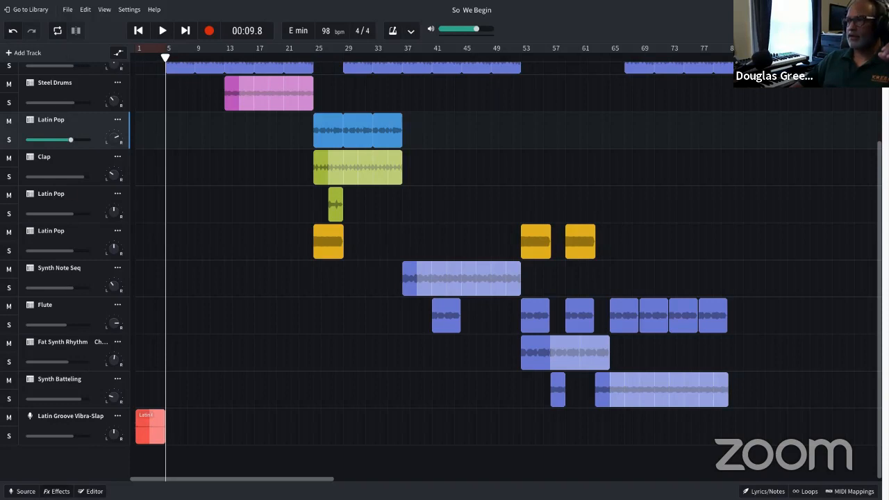
# - Browse the effect categories available for the Latin Pop track, including Amps & Cabs, Dynamics and Utility, without adding an effect
pyautogui.click(57, 492)
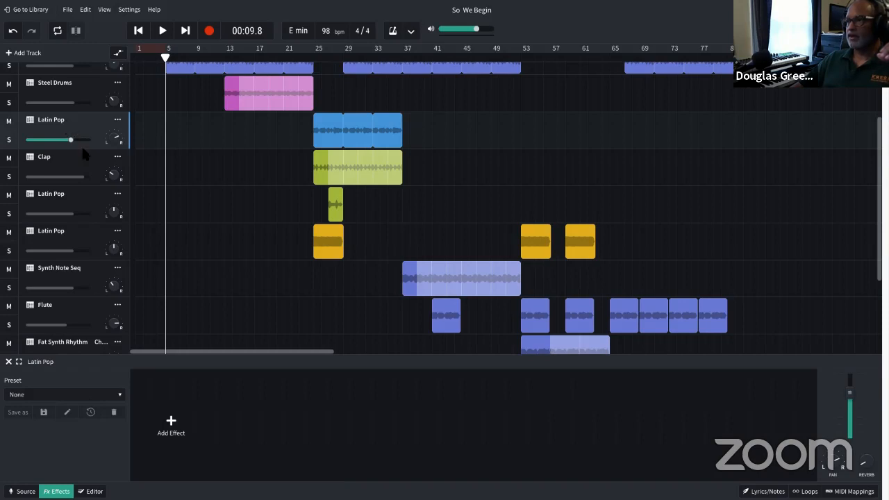
pyautogui.click(172, 432)
pyautogui.moveTo(178, 389)
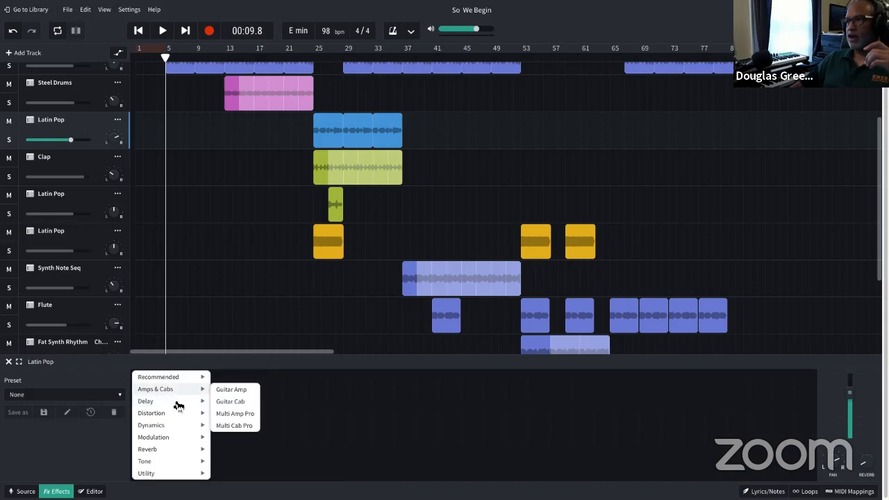
pyautogui.moveTo(178, 416)
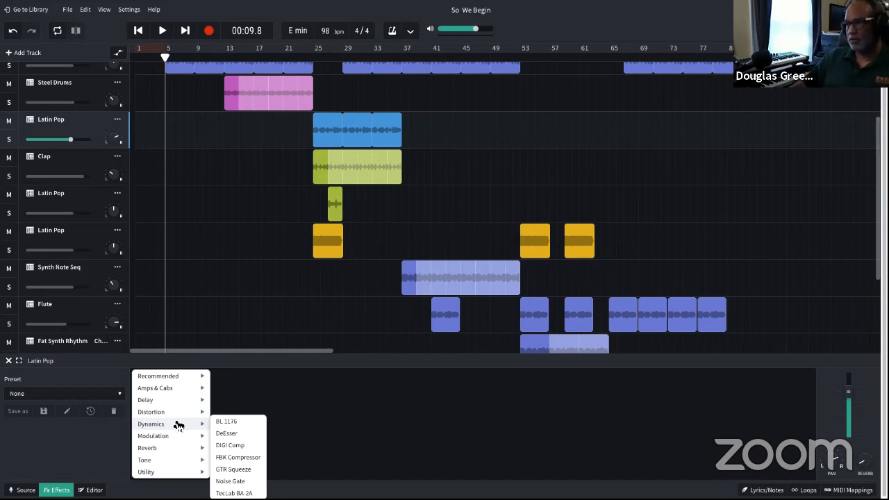
pyautogui.moveTo(154, 436)
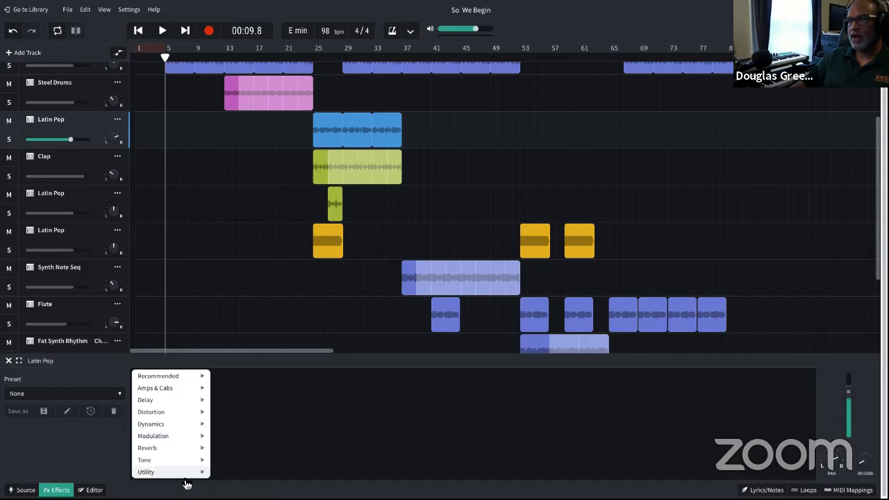
pyautogui.moveTo(175, 474)
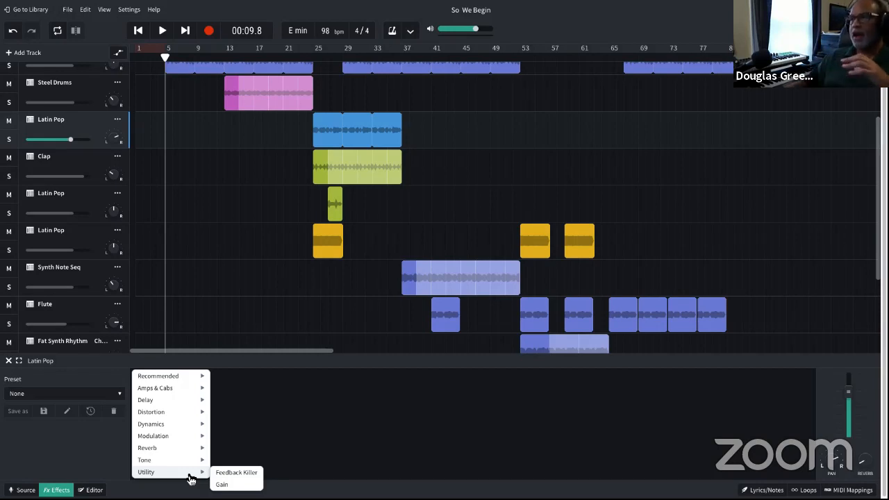
pyautogui.moveTo(147, 452)
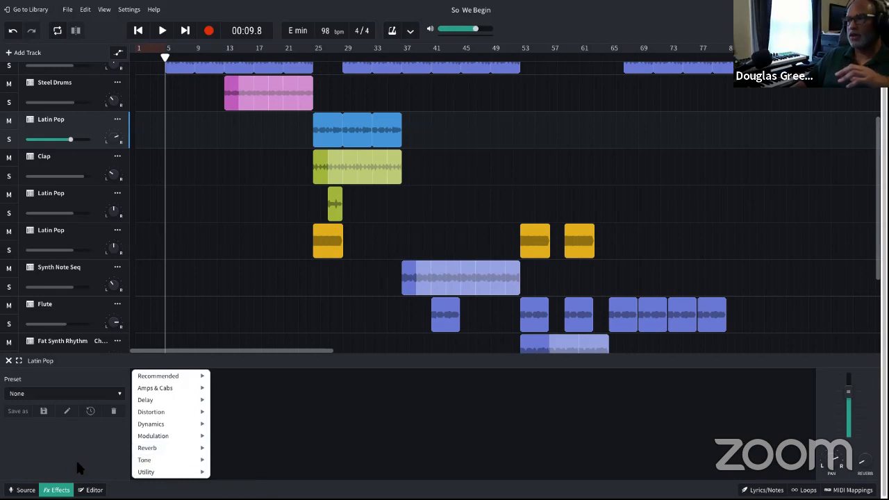
pyautogui.click(77, 459)
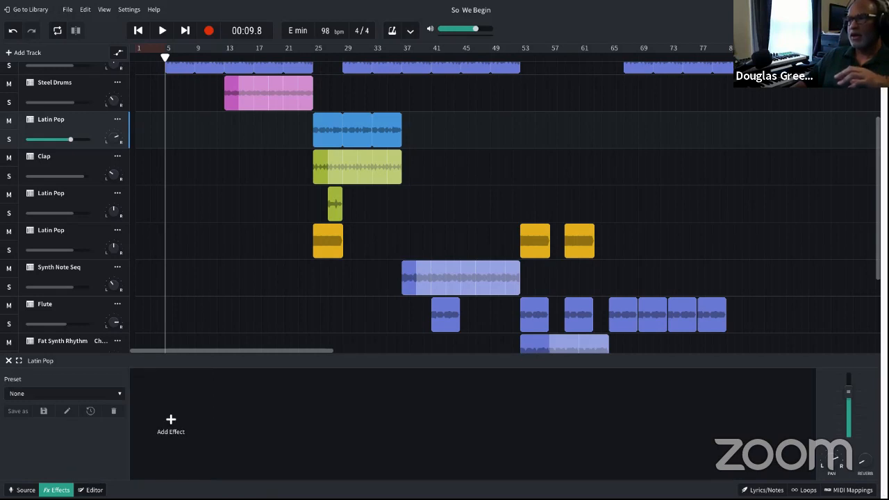
# - Open the Steel Drums region in the audio editor to examine its waveform, pitch shift and playback rate, and close the editor
pyautogui.click(90, 491)
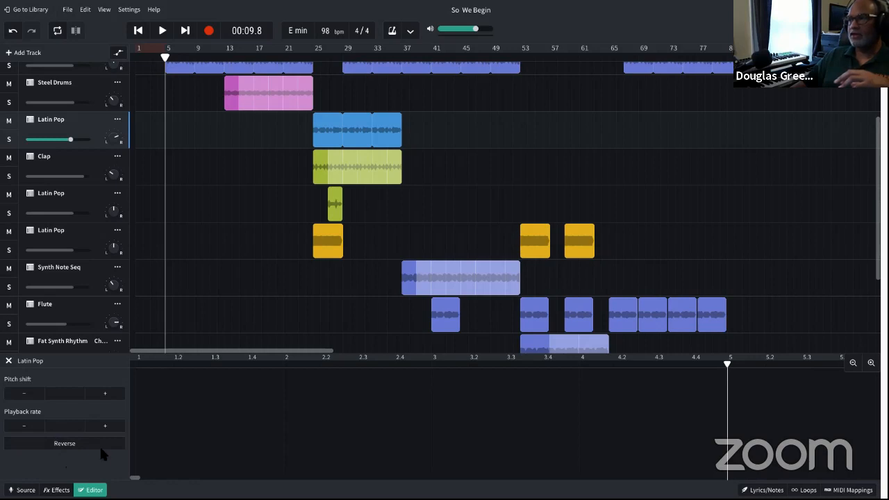
pyautogui.click(229, 101)
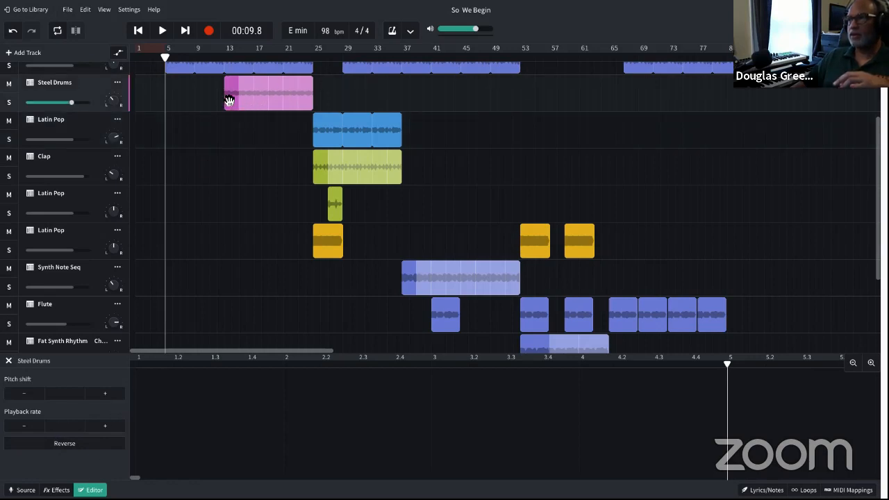
pyautogui.click(229, 101)
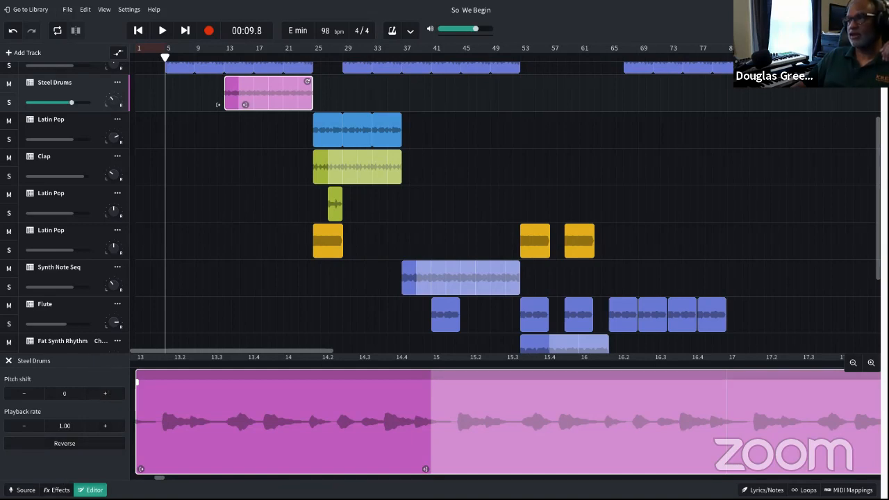
pyautogui.click(91, 489)
# - Save the project and go to the library of personal projects
pyautogui.scroll(3, 457, 394)
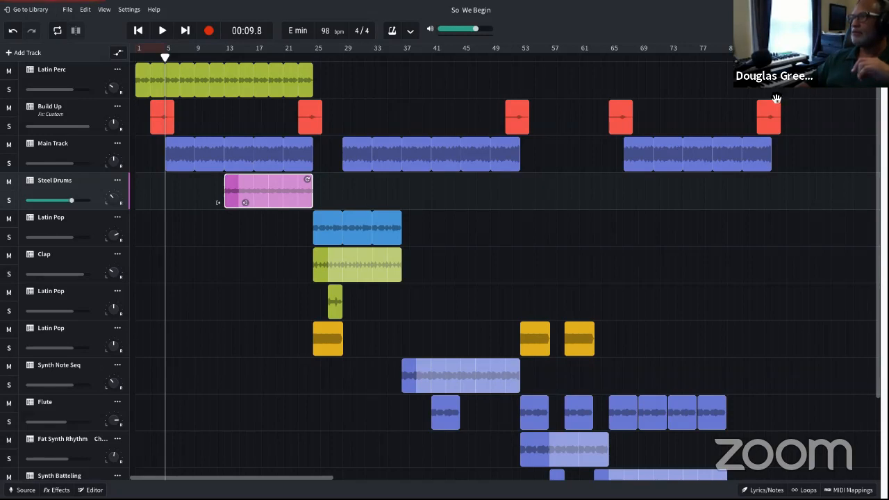
pyautogui.hotkey('ctrl', 's')
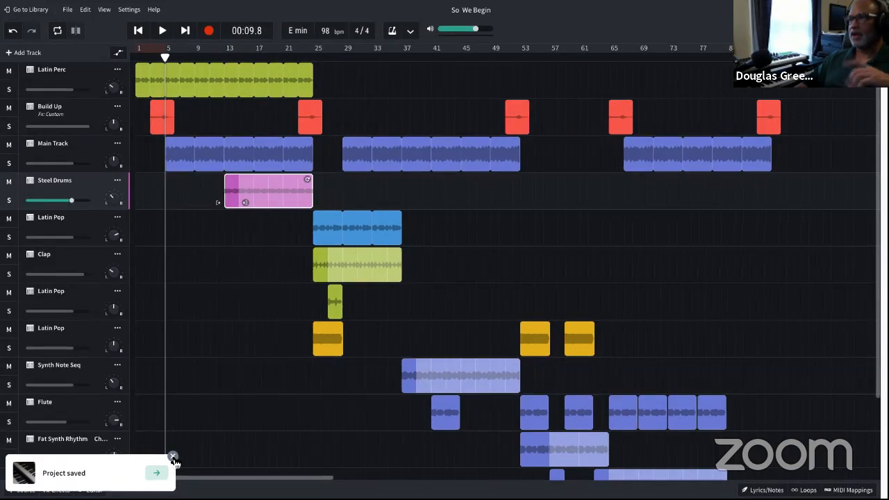
pyautogui.click(158, 473)
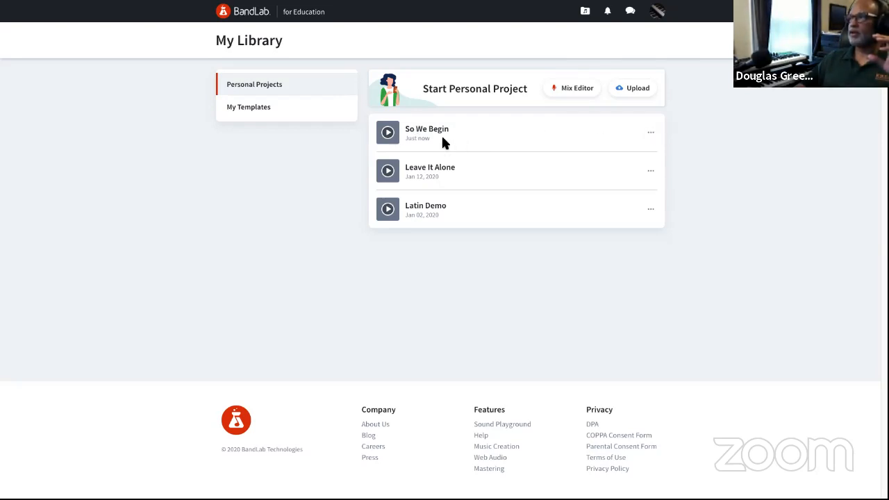
# - Start playback of So We Begin from the library and examine its project options, such as Rename, Copy Project and Share
pyautogui.click(388, 134)
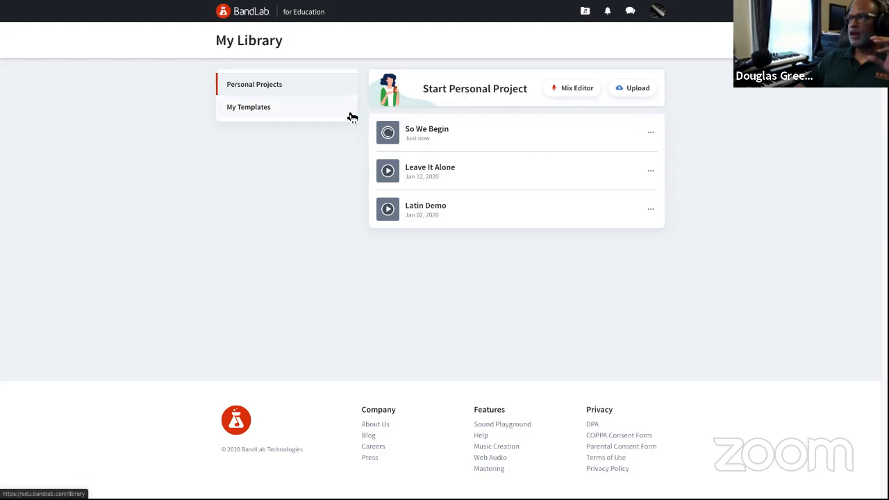
pyautogui.click(653, 132)
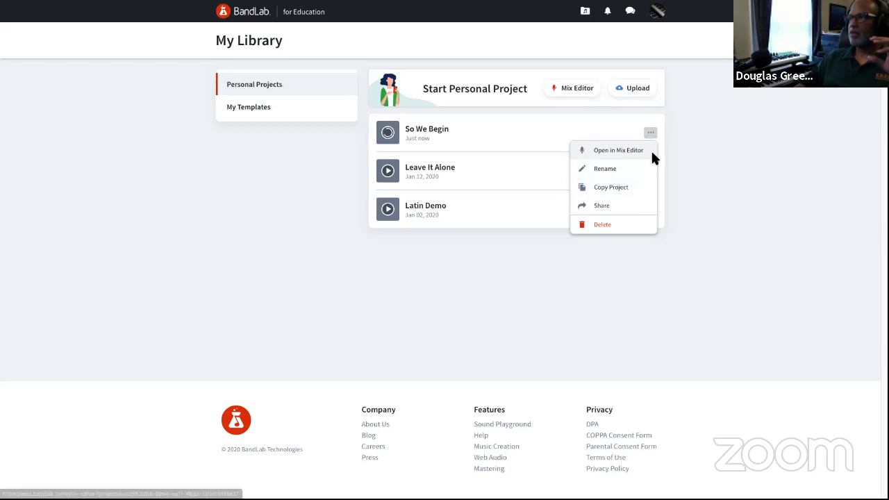
pyautogui.click(681, 148)
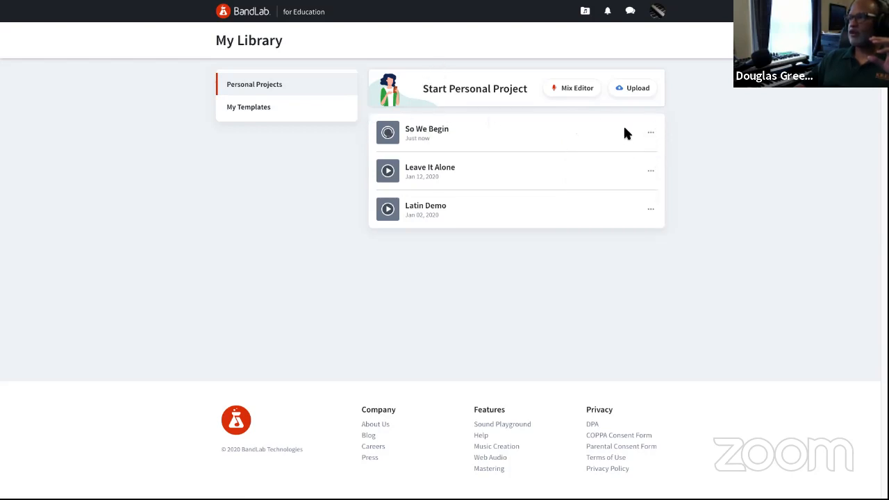
pyautogui.click(651, 133)
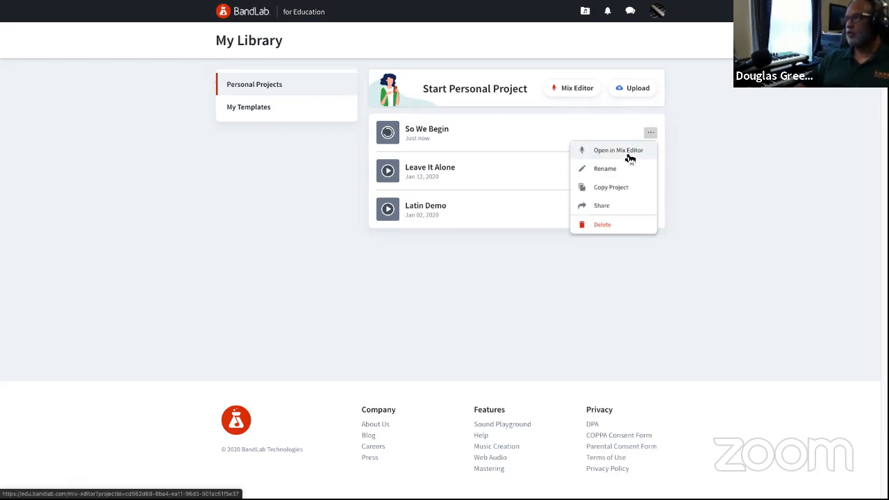
pyautogui.click(524, 166)
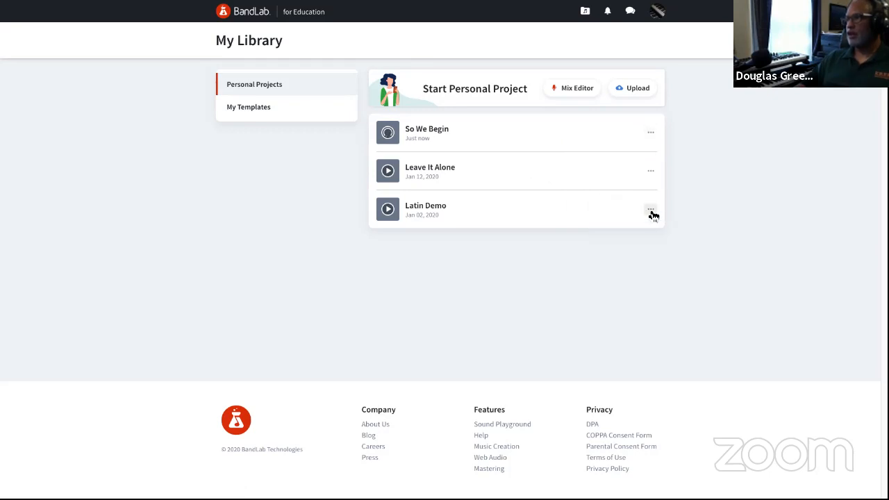
# - Pause So We Begin and try to open the Leave It Alone project in the Mix Editor
pyautogui.click(651, 172)
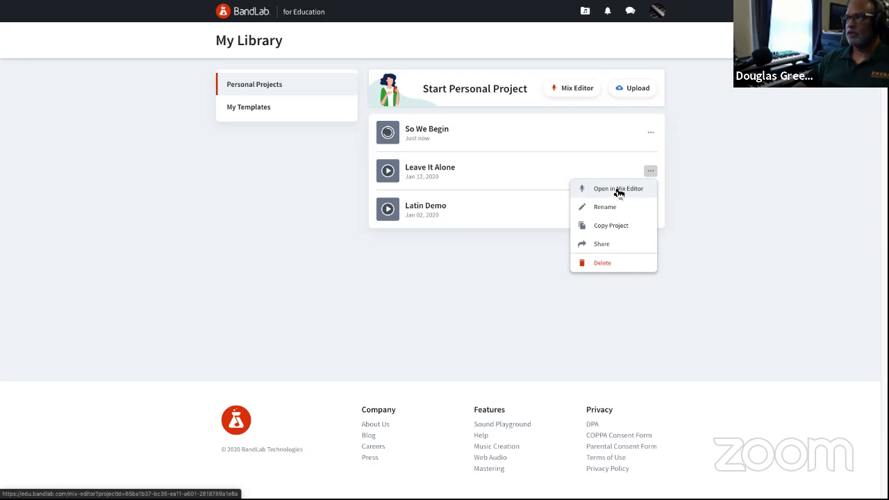
pyautogui.click(618, 190)
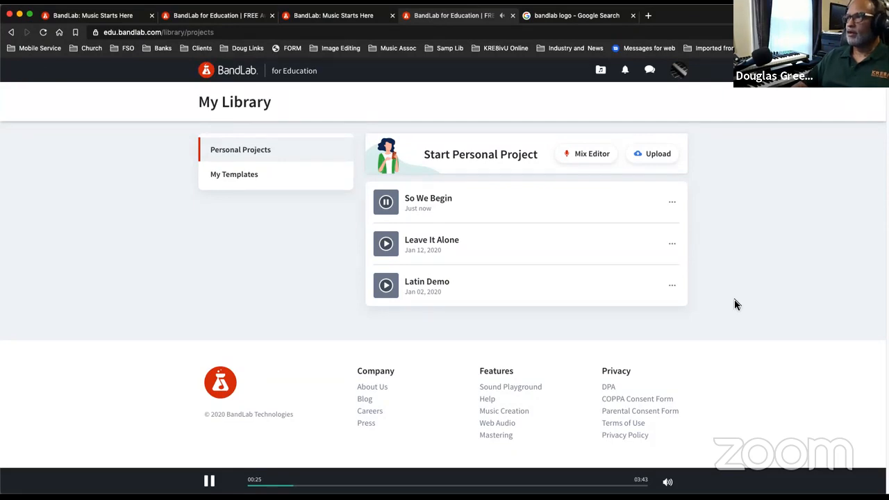
pyautogui.click(387, 204)
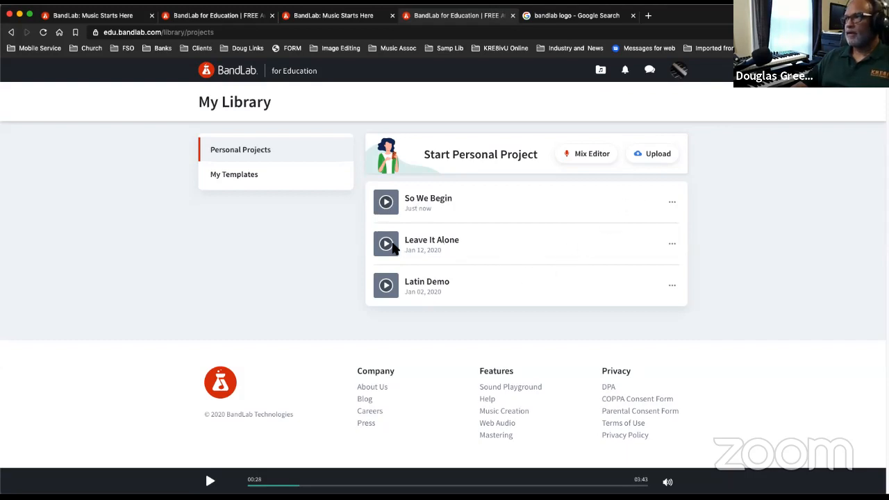
pyautogui.click(673, 245)
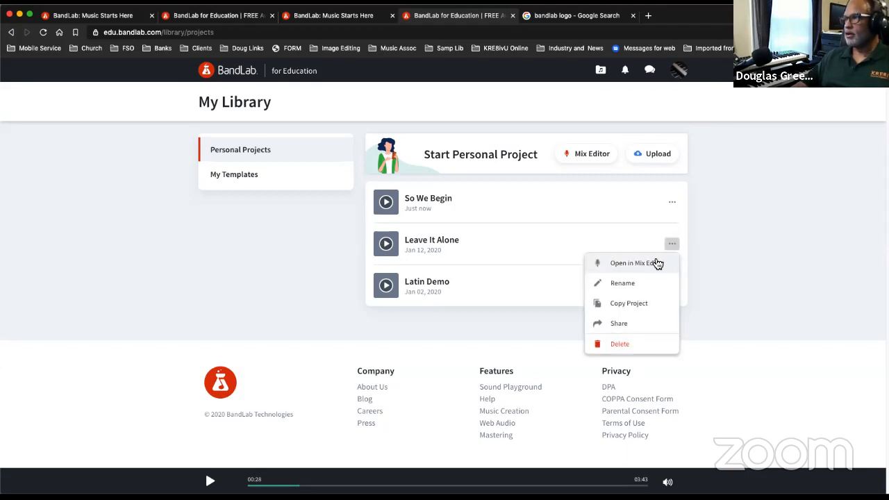
pyautogui.click(625, 262)
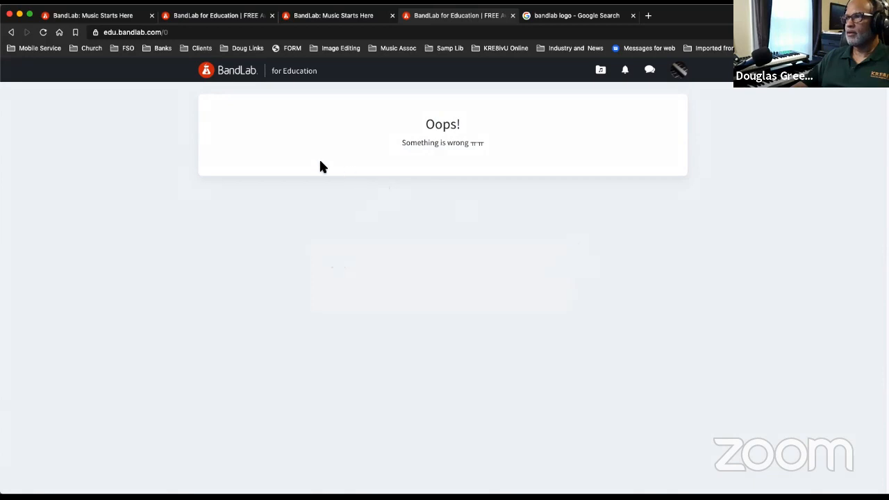
# - Return to the project library and play Leave It Alone from there
pyautogui.click(11, 33)
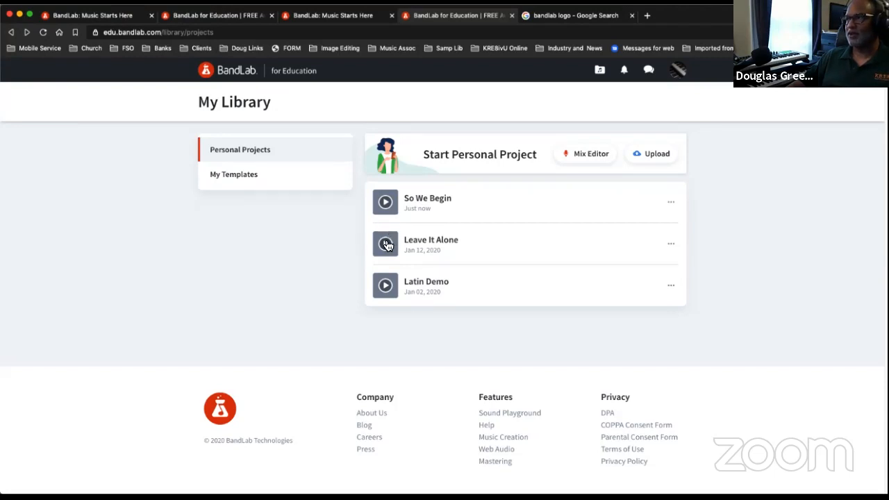
pyautogui.click(386, 245)
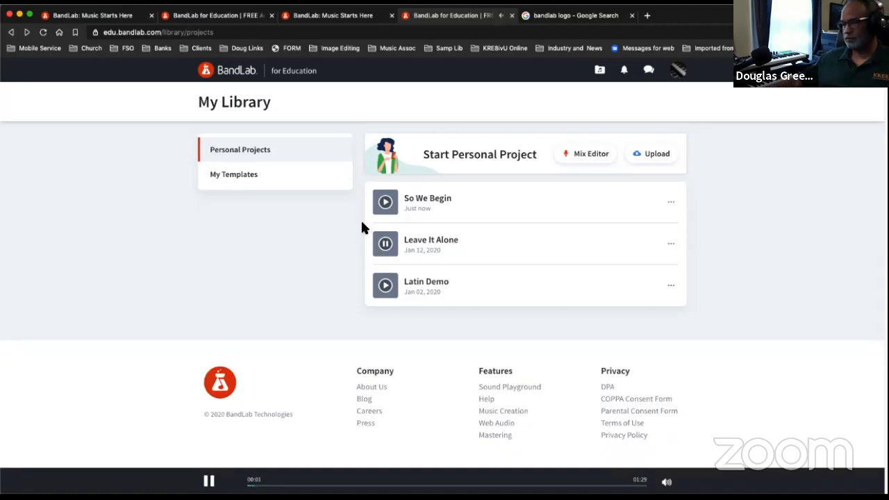
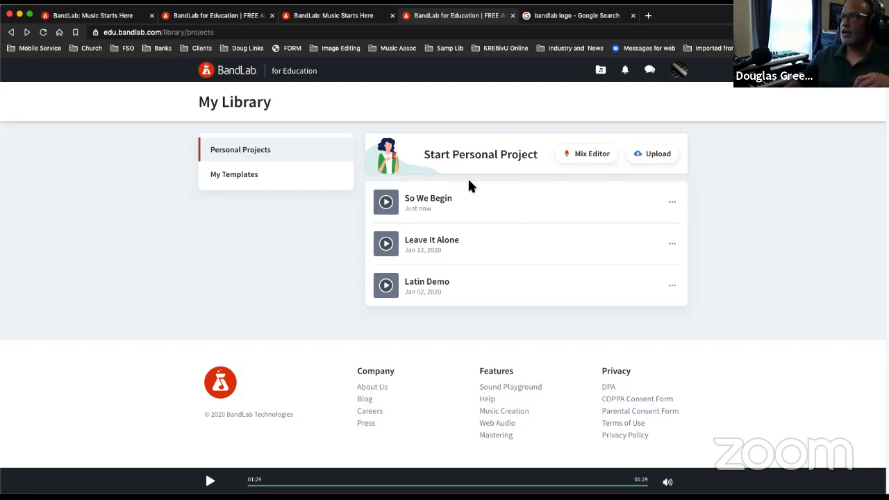
# - Try to open So We Begin in the Mix Editor, restoring the last session
pyautogui.click(673, 203)
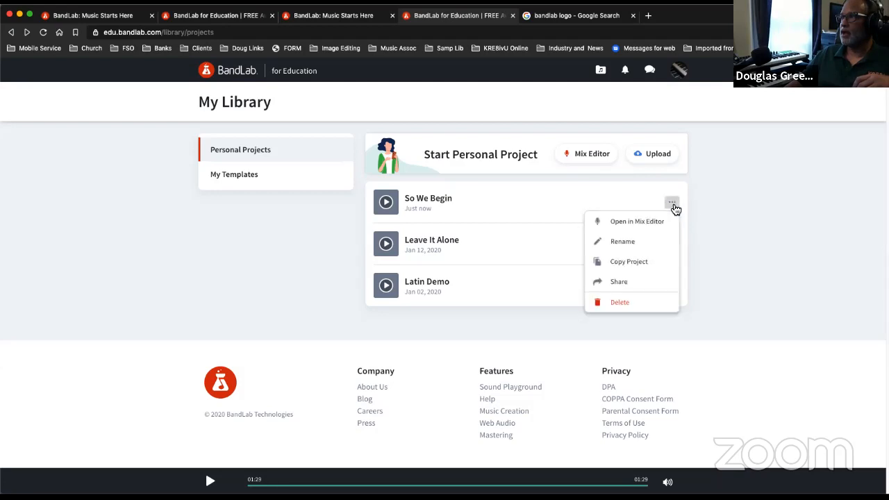
pyautogui.click(650, 223)
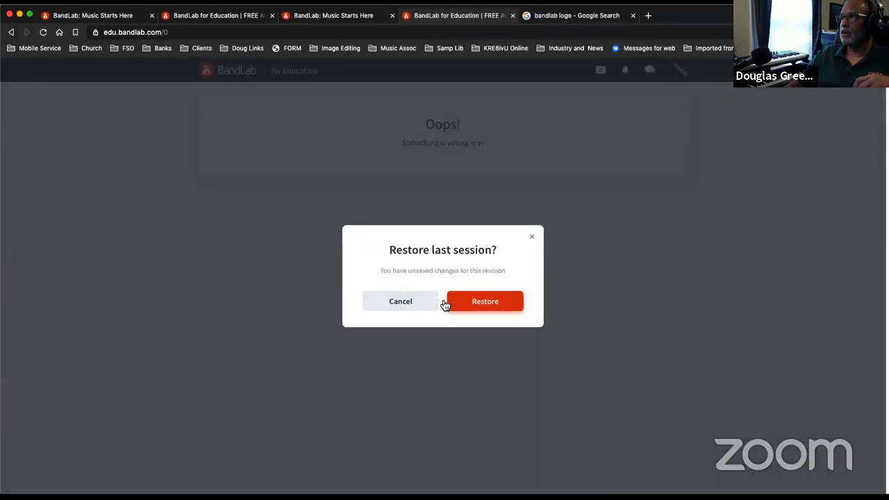
pyautogui.click(483, 305)
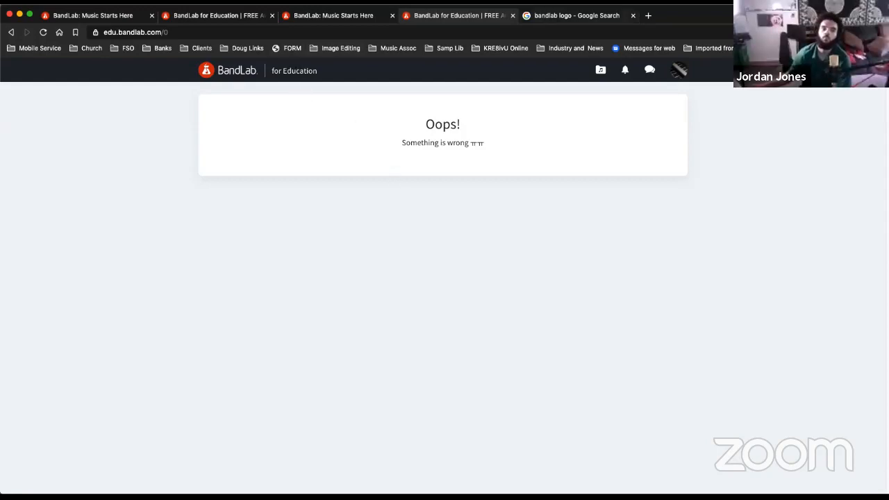
# - Close the BandLab for Education page showing the error and switch to the other open BandLab page
pyautogui.click(559, 17)
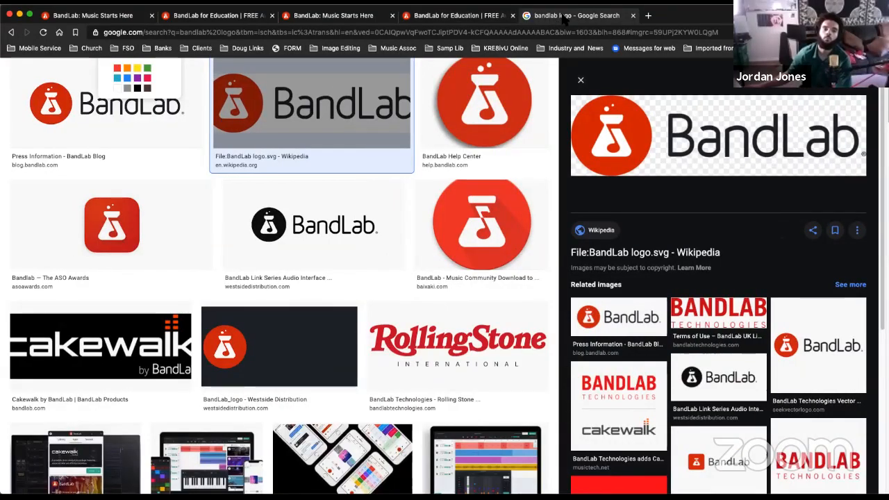
pyautogui.click(513, 15)
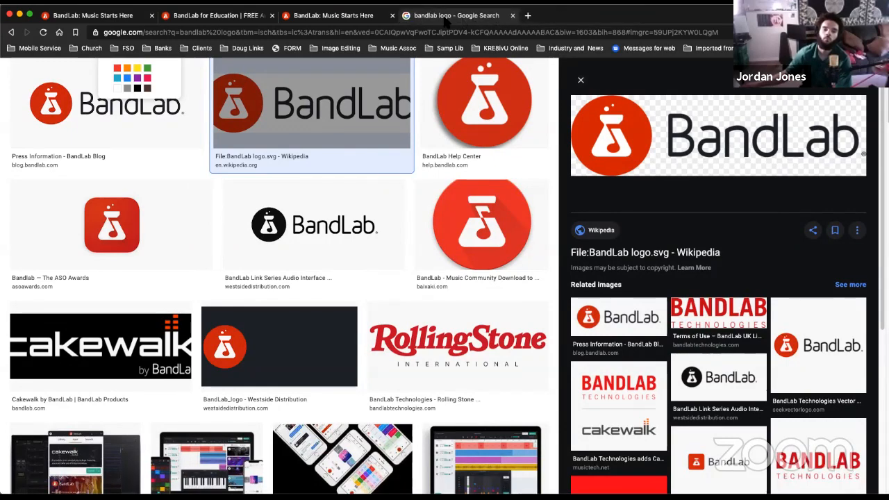
pyautogui.click(357, 18)
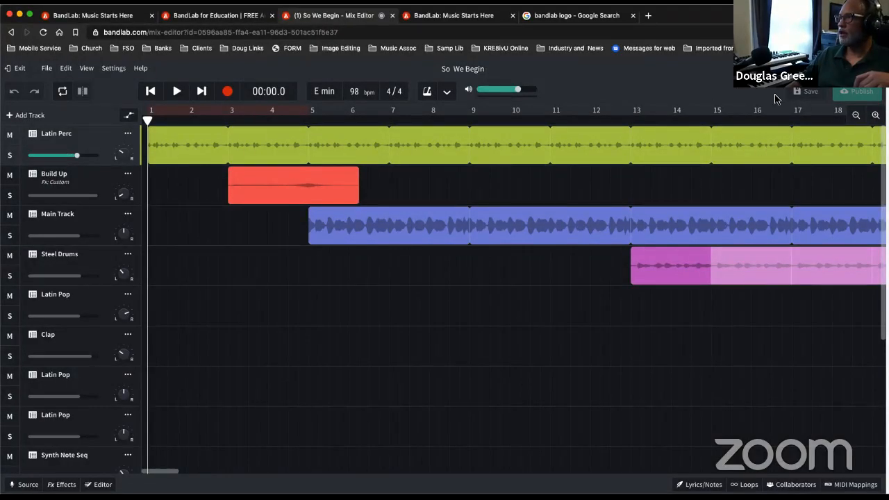
# - Examine the So We Begin arrangement across its full length and look over the order of its tracks
pyautogui.click(855, 116)
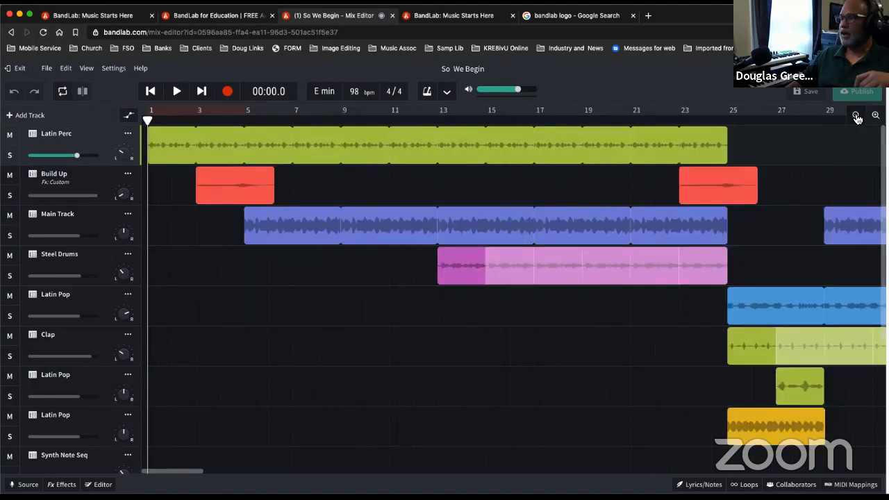
pyautogui.click(855, 117)
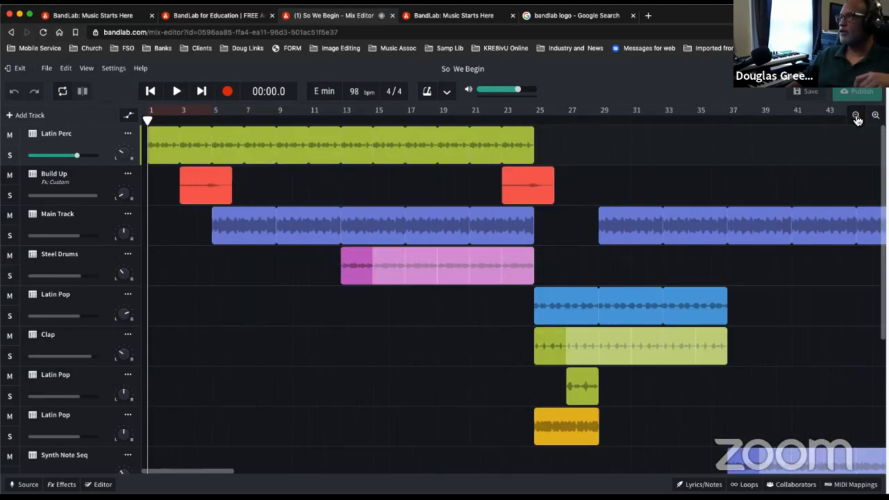
pyautogui.click(855, 116)
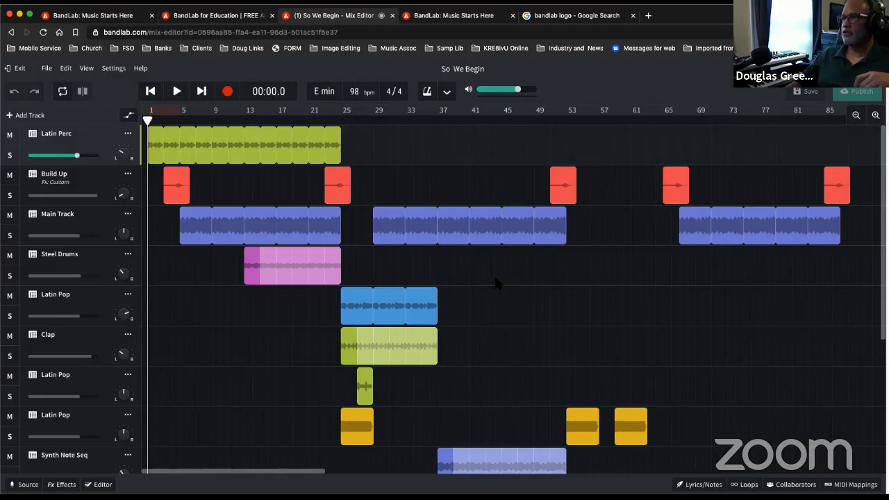
pyautogui.scroll(-5, 448, 291)
pyautogui.scroll(5, 445, 286)
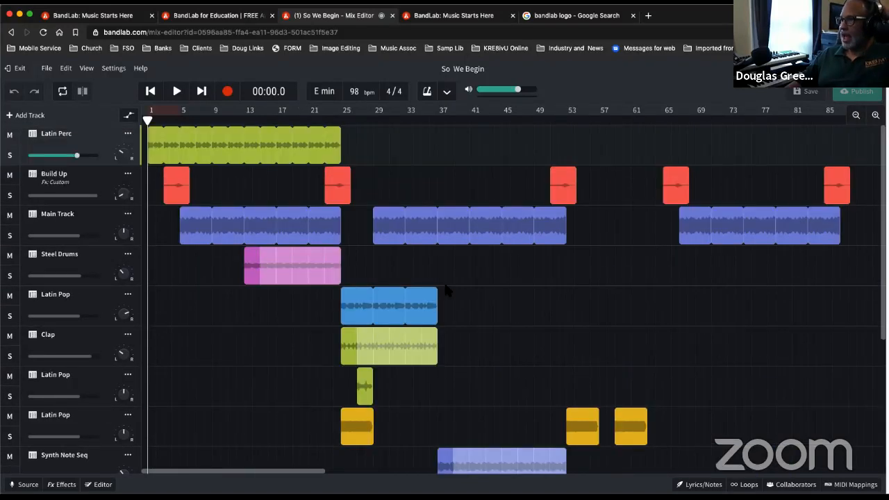
pyautogui.scroll(-2, 448, 292)
pyautogui.scroll(2, 438, 289)
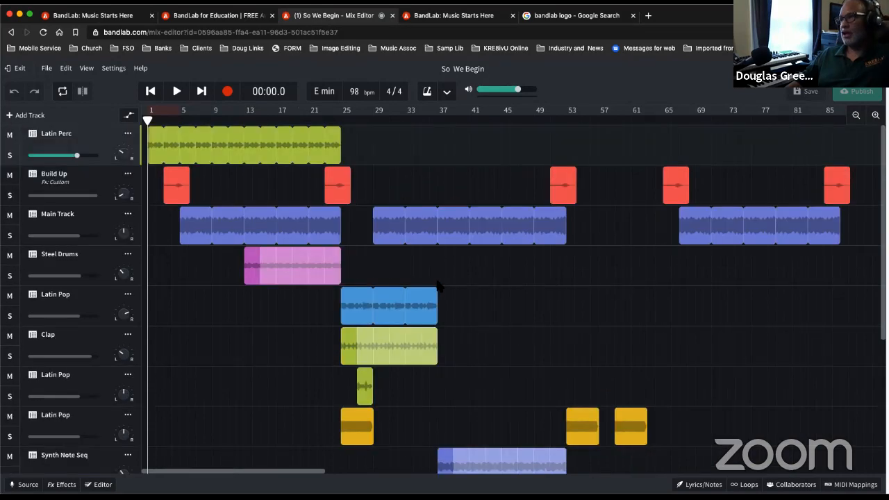
pyautogui.scroll(-1, 324, 176)
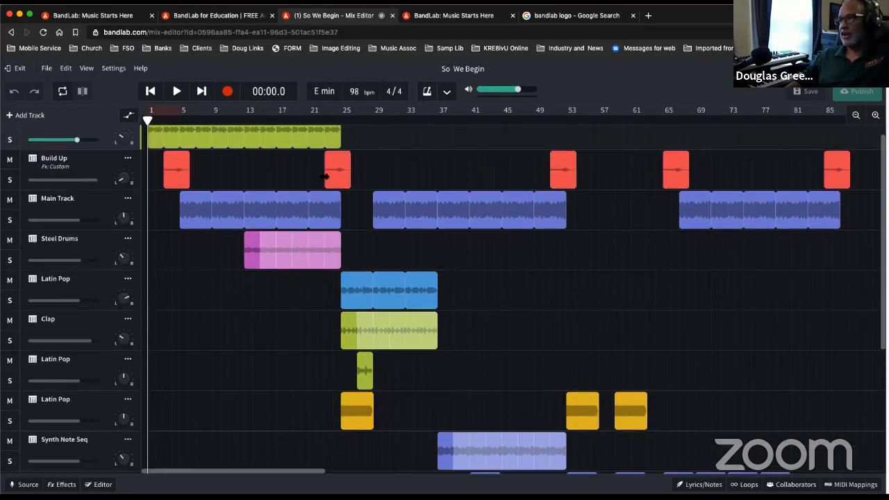
pyautogui.scroll(-5, 324, 176)
pyautogui.scroll(2, 261, 270)
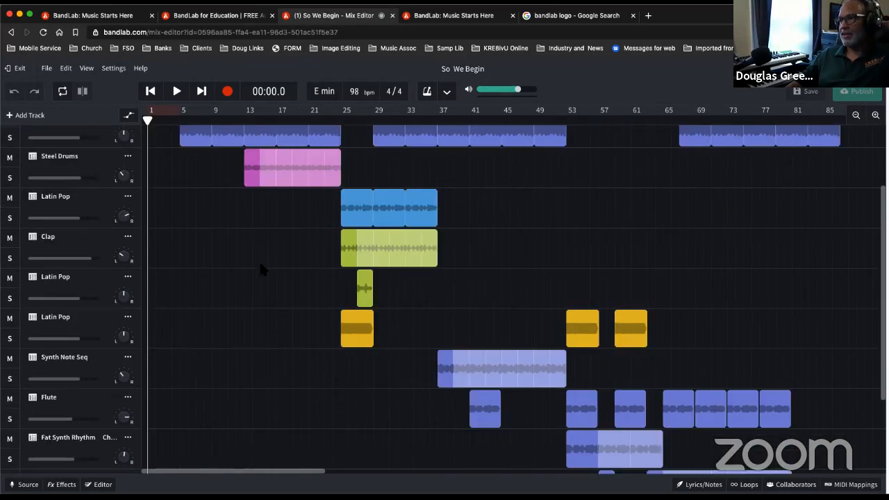
pyautogui.scroll(-2, 261, 269)
pyautogui.scroll(5, 246, 280)
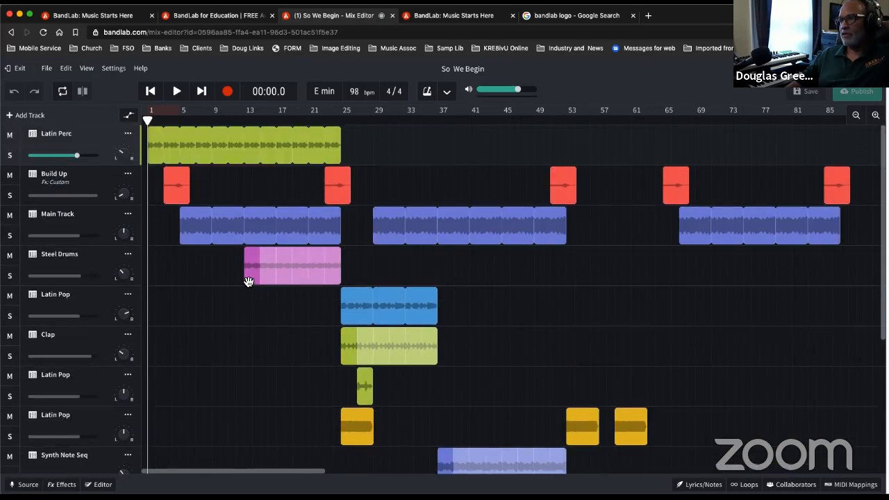
# - Move the Latin Groove Vibra-Slap track from the end of the track list to directly below Latin Perc
pyautogui.scroll(-5, 248, 280)
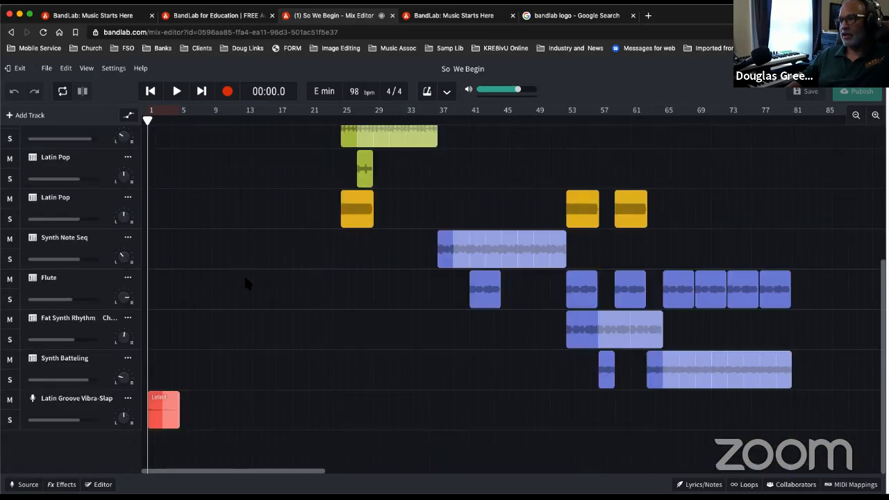
pyautogui.click(92, 396)
pyautogui.press('Delete')
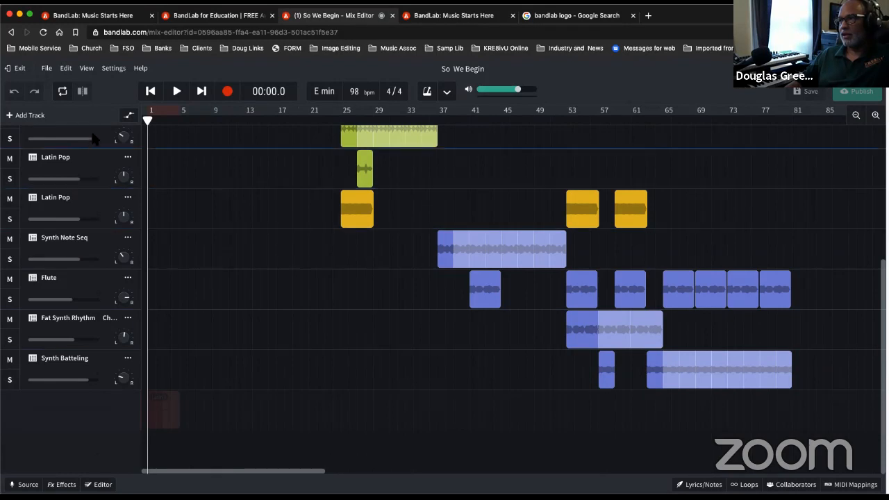
pyautogui.scroll(5, 98, 118)
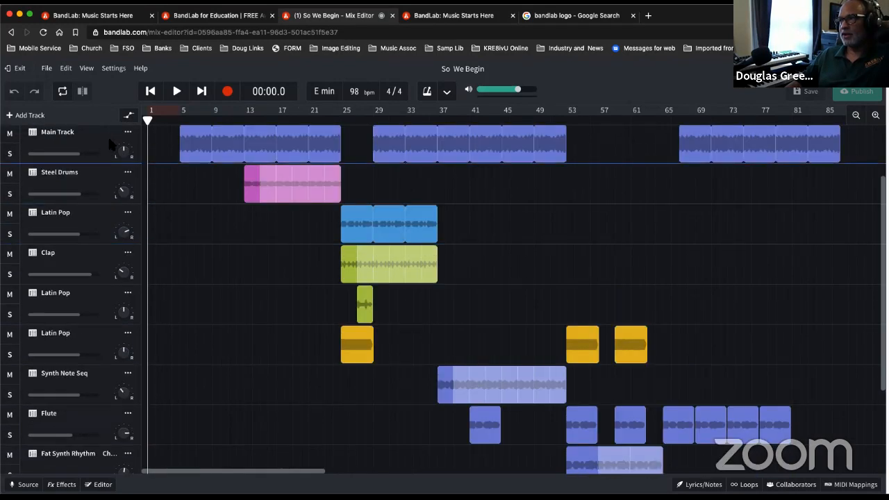
pyautogui.scroll(2, 116, 150)
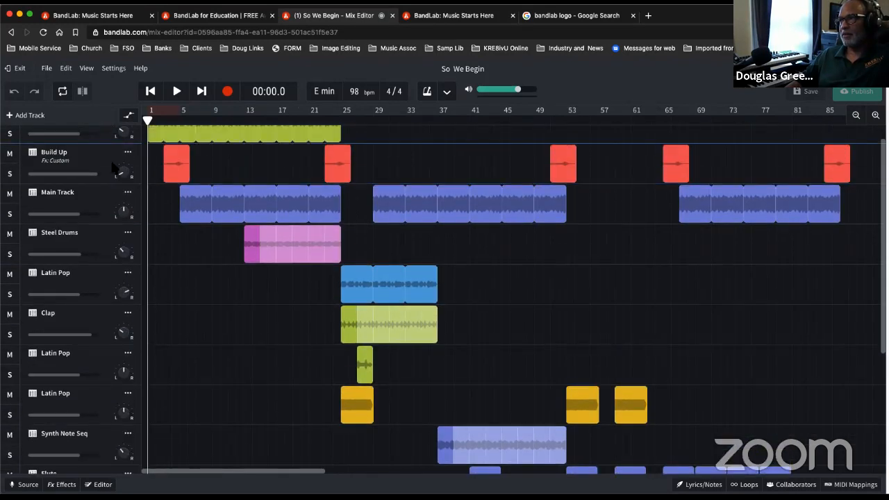
pyautogui.scroll(1, 264, 188)
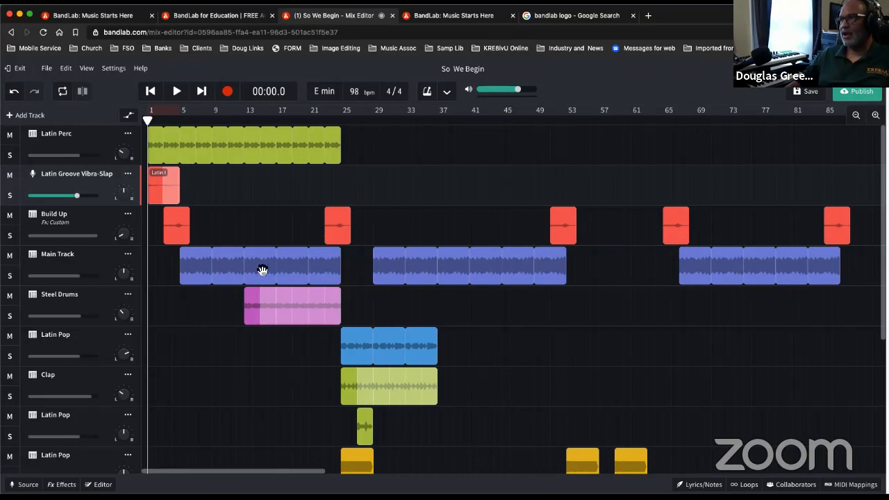
# - Move the Latin Pop track with the orange regions up to directly below the Clap track
pyautogui.scroll(-5, 298, 281)
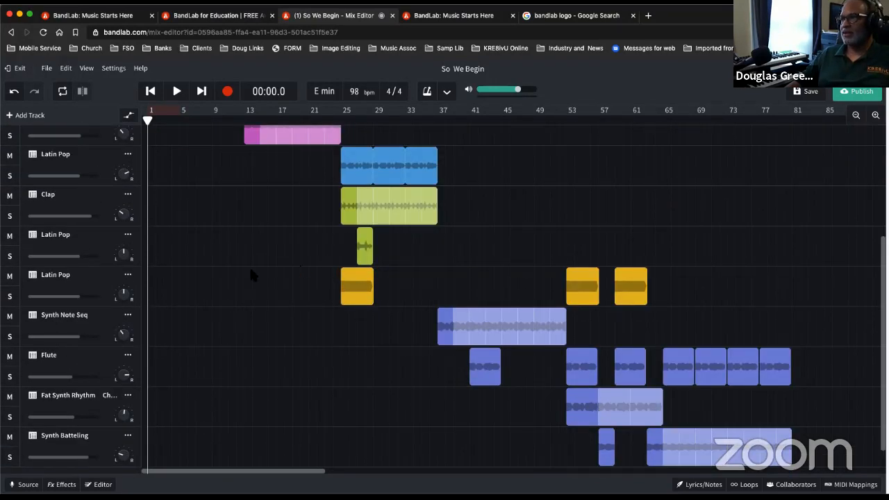
pyautogui.moveTo(74, 272); pyautogui.dragTo(83, 254)
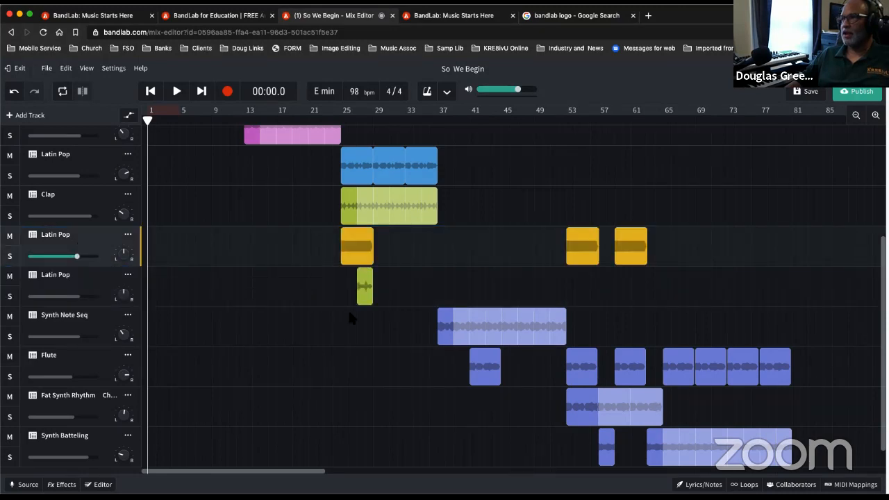
pyautogui.scroll(-1, 366, 252)
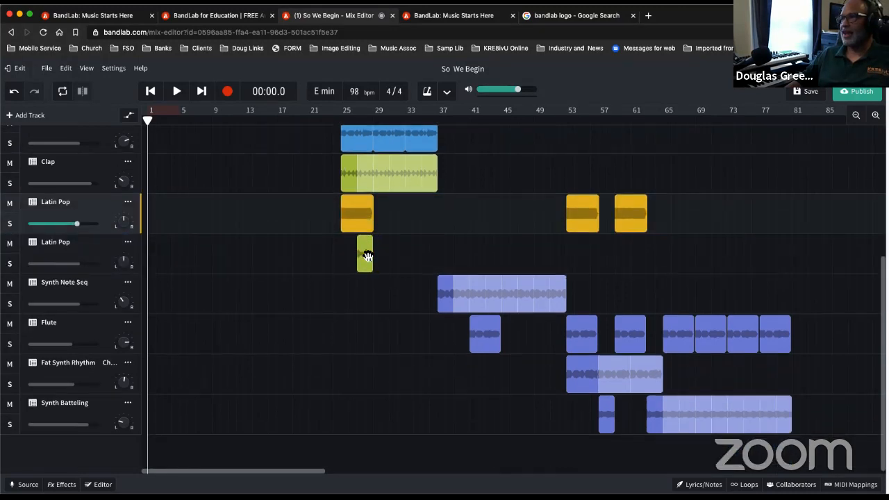
# - Switch the Mix Editor to full-screen display for the reordered So We Begin arrangement
pyautogui.scroll(5, 364, 257)
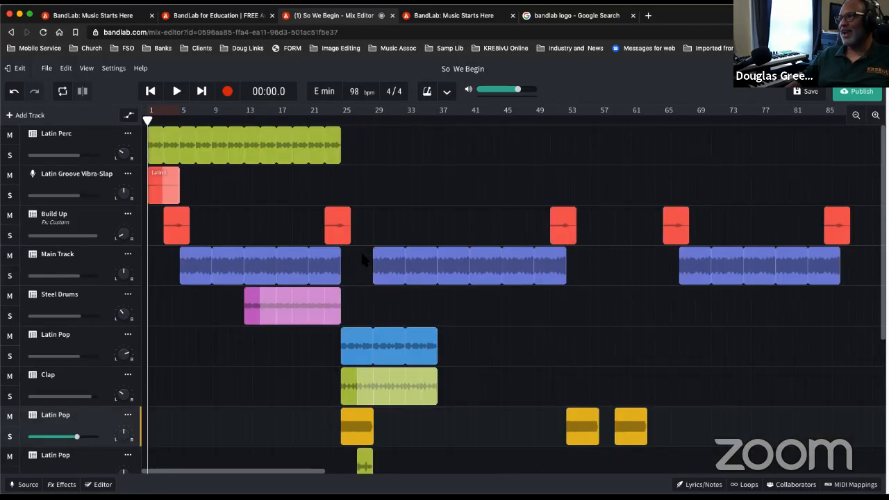
pyautogui.scroll(-3, 356, 247)
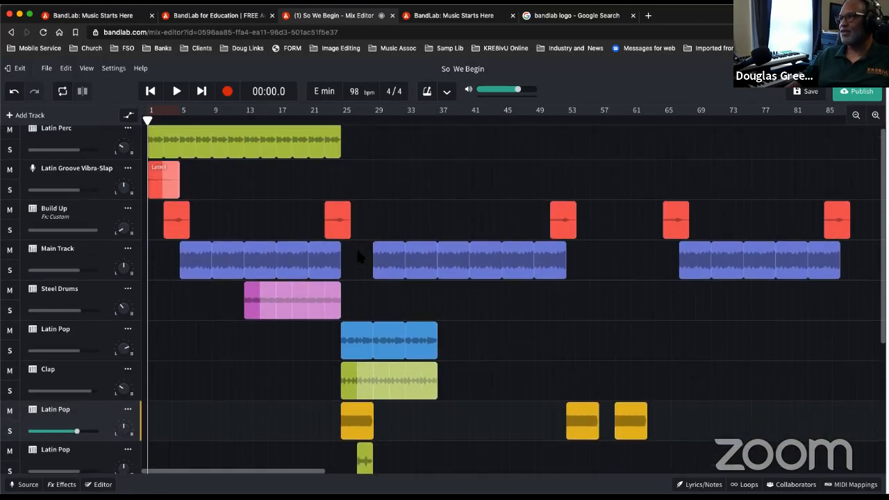
pyautogui.scroll(-4, 361, 255)
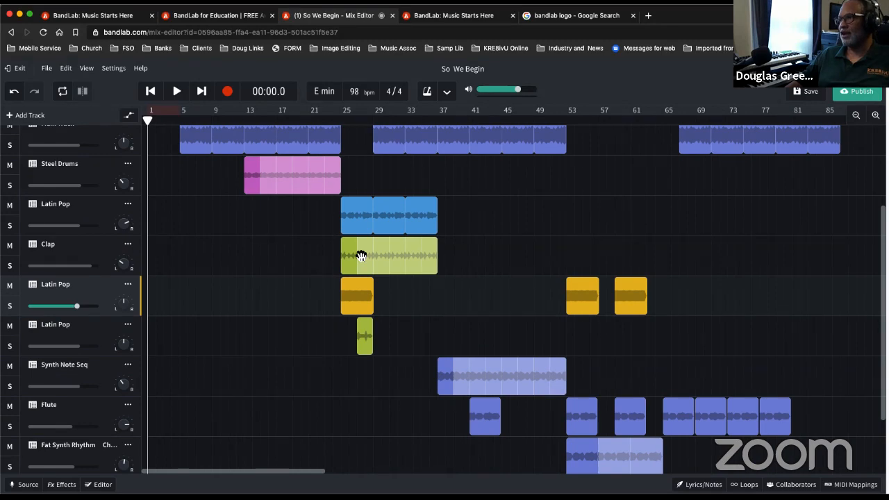
pyautogui.scroll(3, 361, 256)
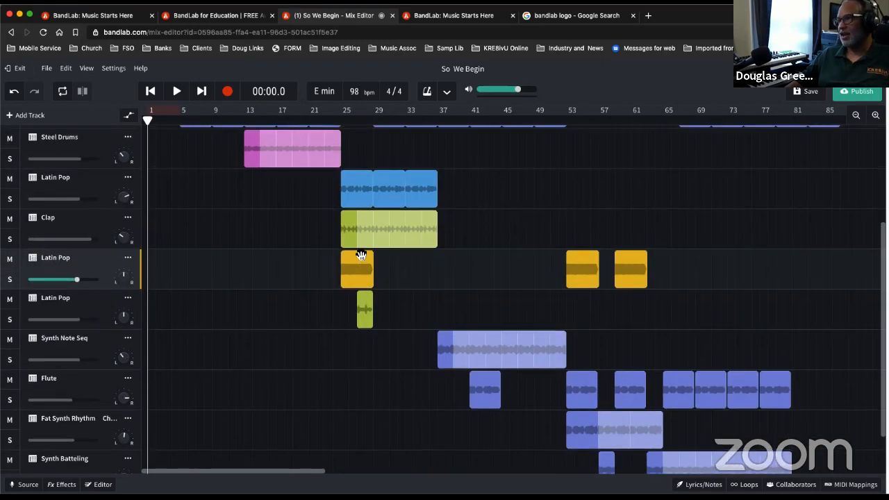
pyautogui.scroll(4, 361, 253)
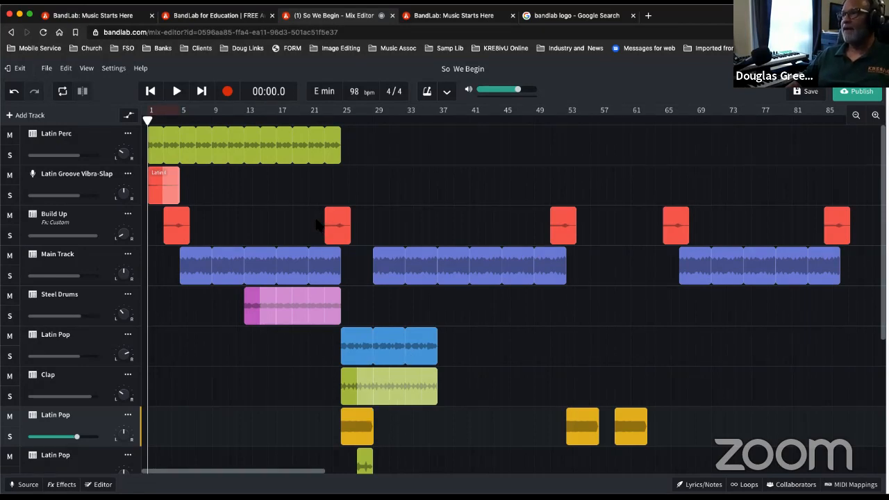
pyautogui.click(87, 70)
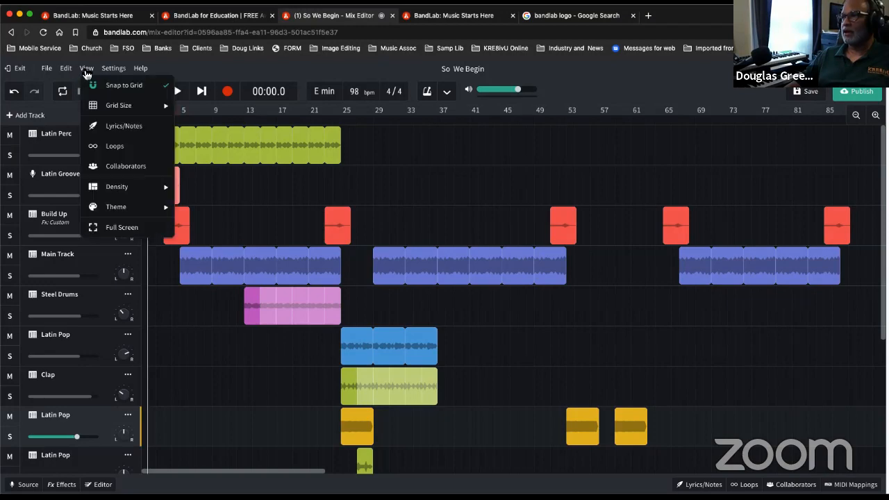
pyautogui.click(121, 228)
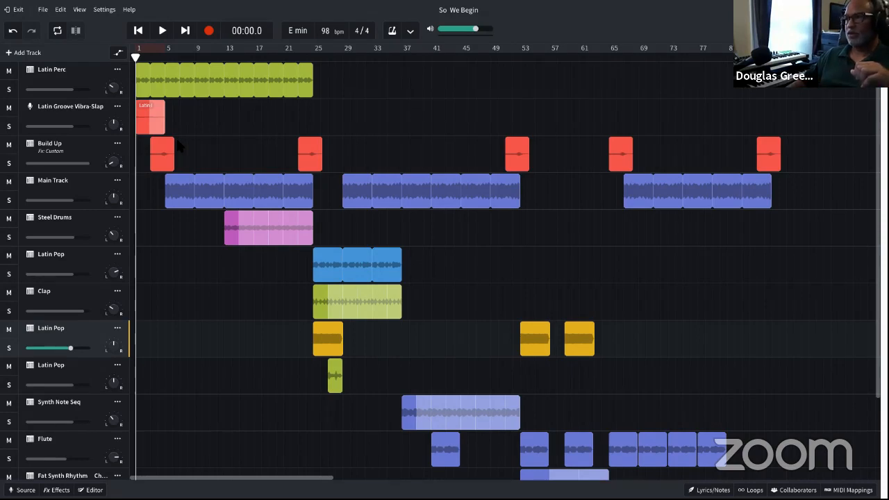
# - Examine the full-screen arrangement from Latin Perc down to Synth Batteling, checking the track order and where each track's regions enter
pyautogui.scroll(-3, 175, 137)
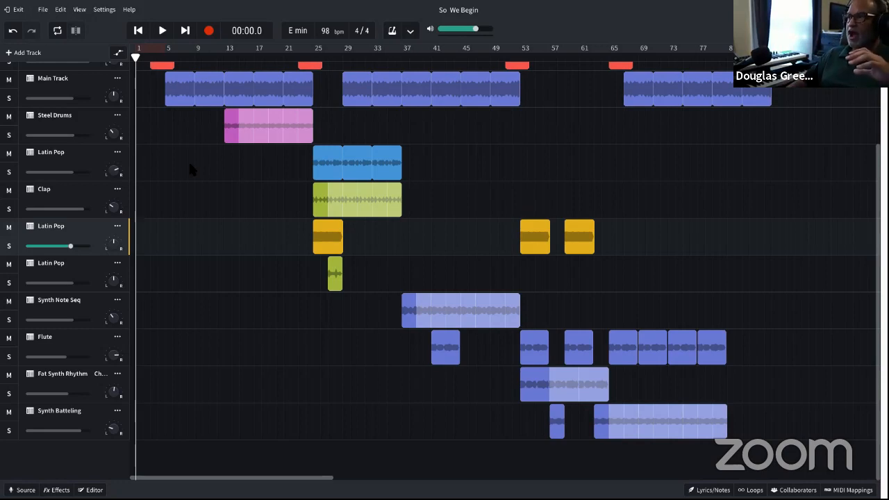
pyautogui.scroll(3, 516, 186)
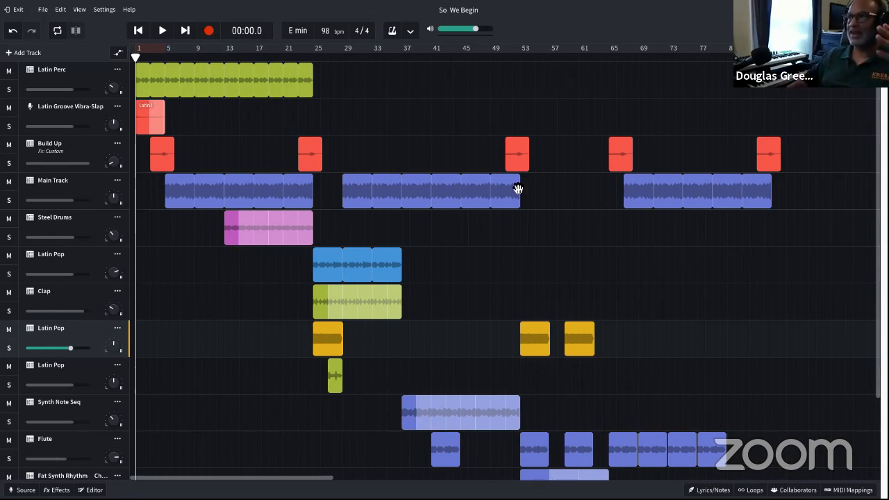
pyautogui.scroll(-3, 568, 151)
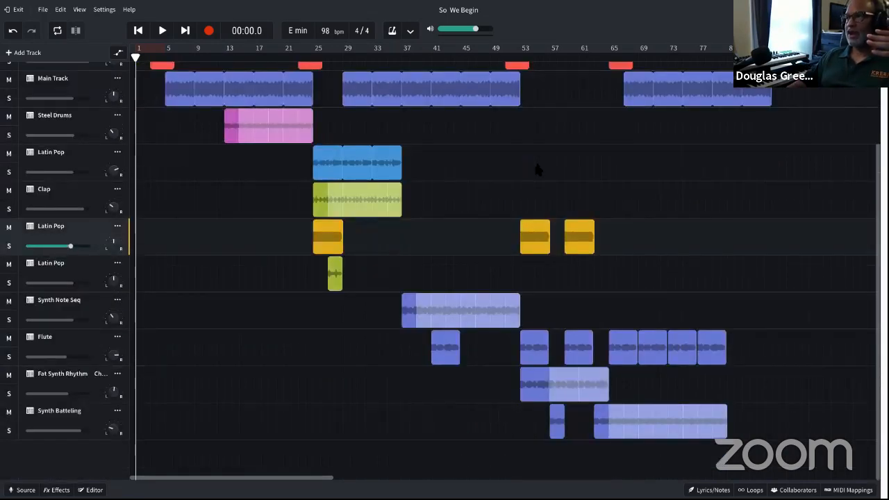
pyautogui.scroll(3, 536, 168)
pyautogui.scroll(-3, 490, 183)
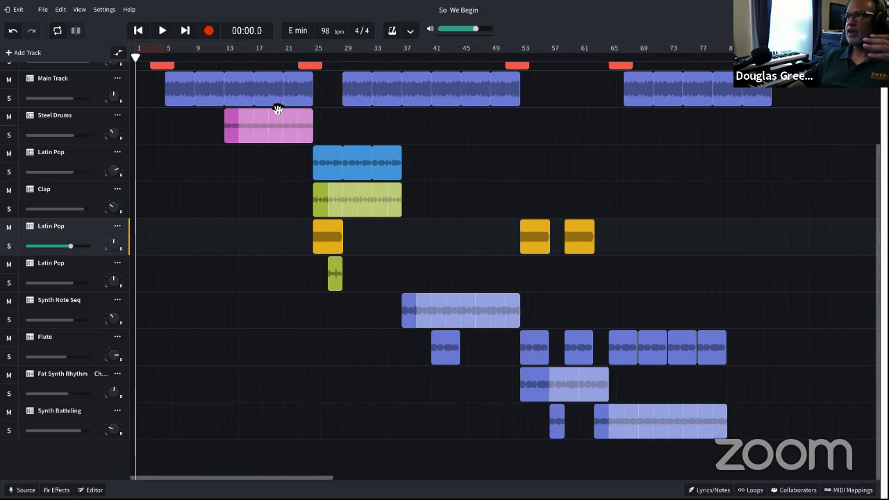
pyautogui.scroll(2, 272, 115)
pyautogui.scroll(1, 266, 118)
pyautogui.scroll(1, 261, 116)
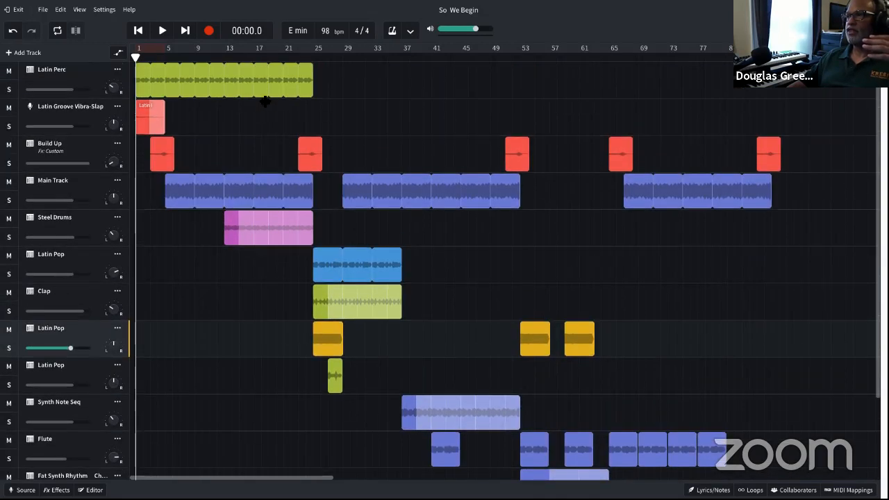